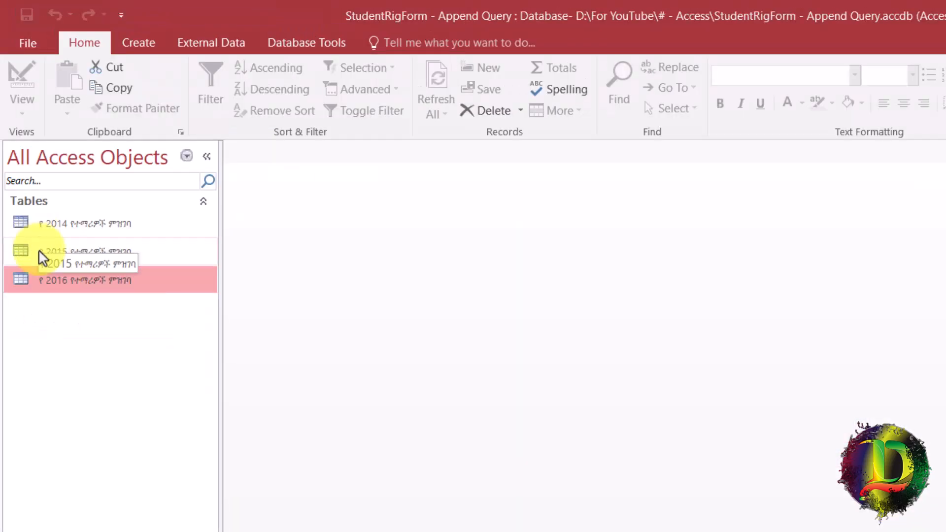
# Open the tables የ 2015 የተማሪዎች ምዝገባ and የ 2016 የተማሪዎች ምዝገባ and view both datasheets
pyautogui.doubleClick(44, 258)
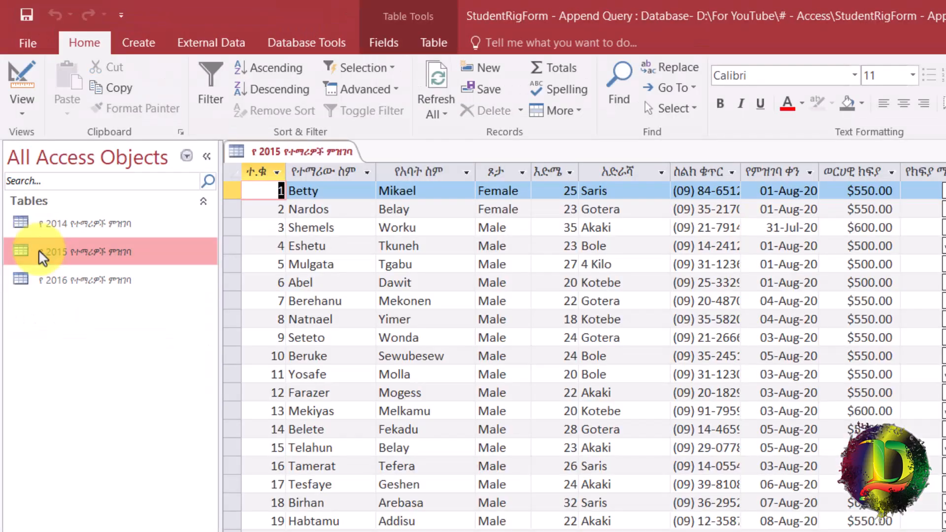
pyautogui.doubleClick(57, 291)
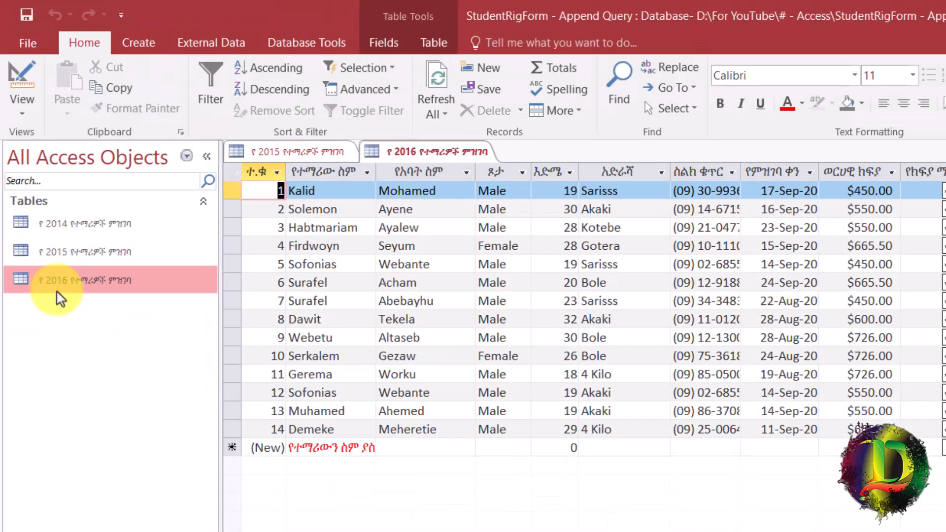
pyautogui.click(266, 153)
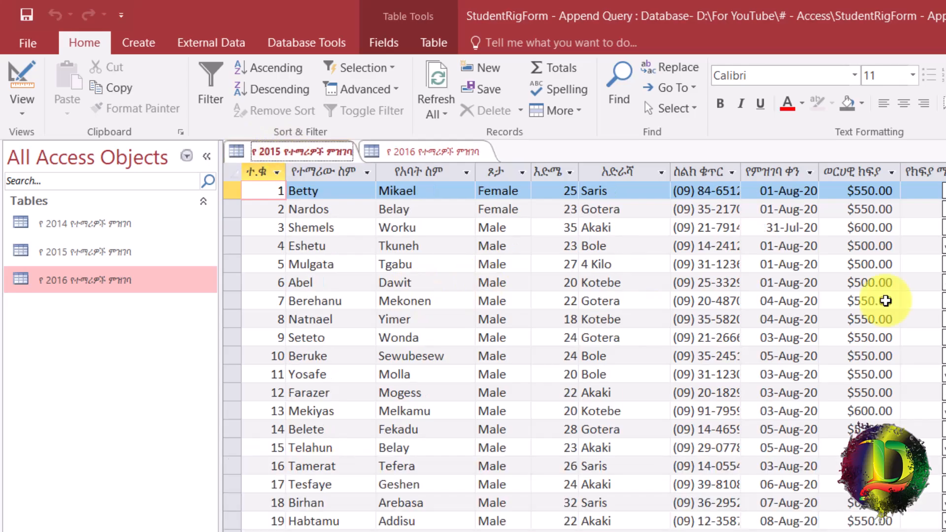
pyautogui.click(424, 153)
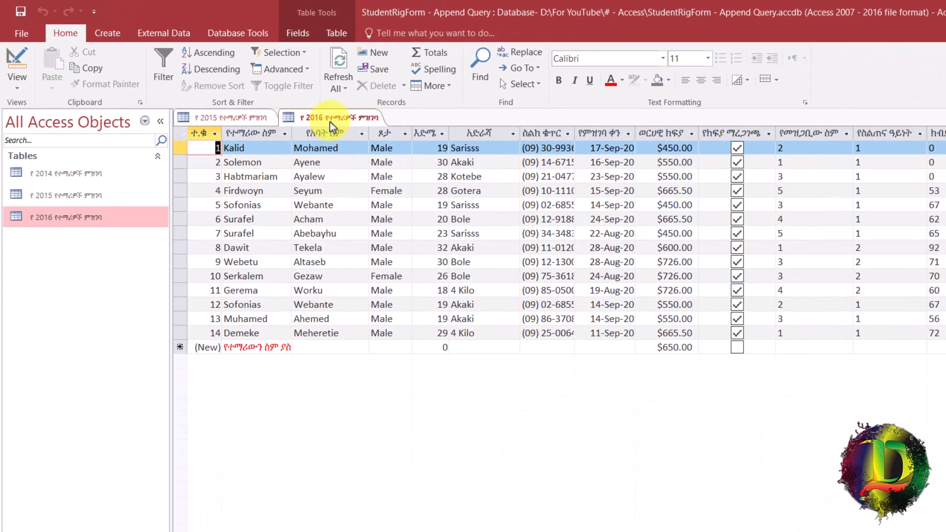
# Create a new query in Design view, add the 2016 student registration table and enlarge its field list to show all fields
pyautogui.click(119, 37)
pyautogui.click(206, 93)
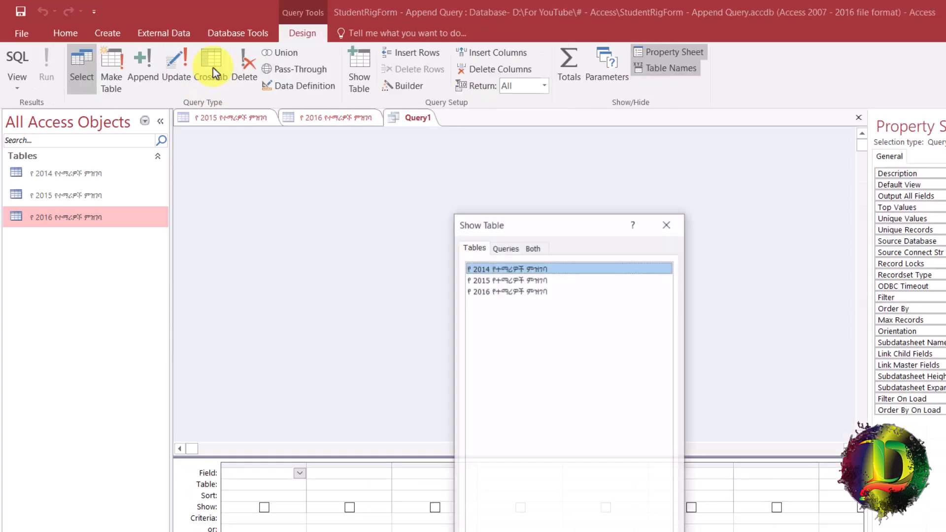
pyautogui.moveTo(588, 230); pyautogui.dragTo(644, 174)
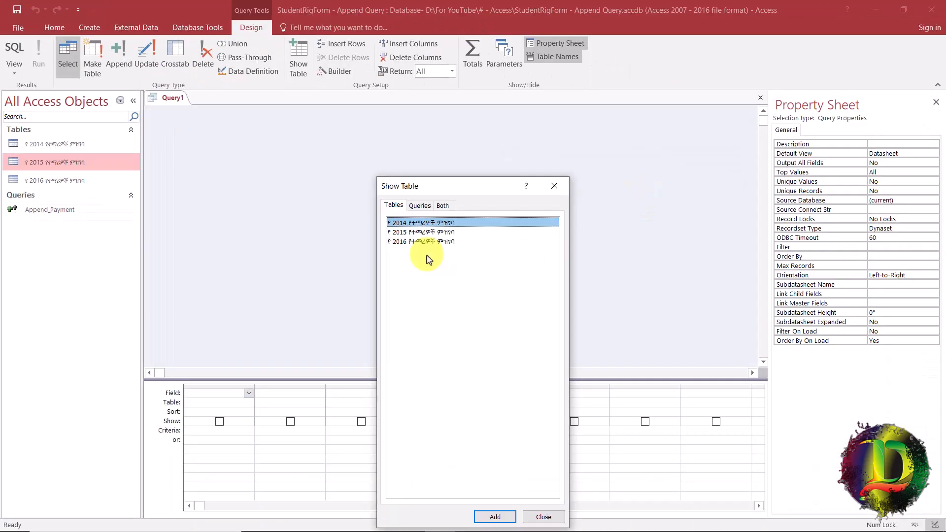
pyautogui.doubleClick(413, 243)
pyautogui.click(555, 186)
pyautogui.moveTo(261, 201); pyautogui.dragTo(290, 320)
# Add all fields from Student_ID to Height of the 2016 table to the query design grid
pyautogui.click(209, 148)
pyautogui.keyDown('shift'); pyautogui.click(223, 287); pyautogui.keyUp('shift')
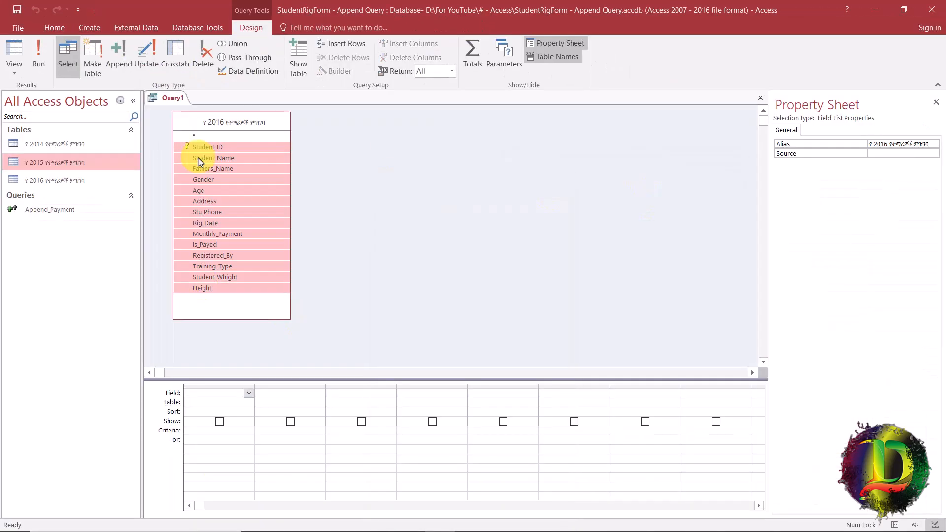
pyautogui.moveTo(199, 162); pyautogui.dragTo(215, 396)
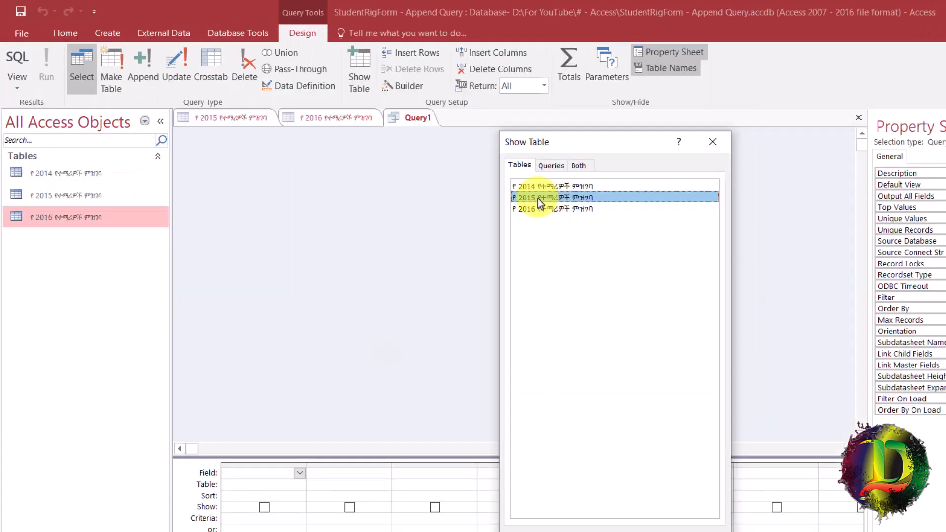
# Add the 2015 student registration table to the query with its field list enlarged, and start the Append query command
pyautogui.doubleClick(449, 163)
pyautogui.click(713, 145)
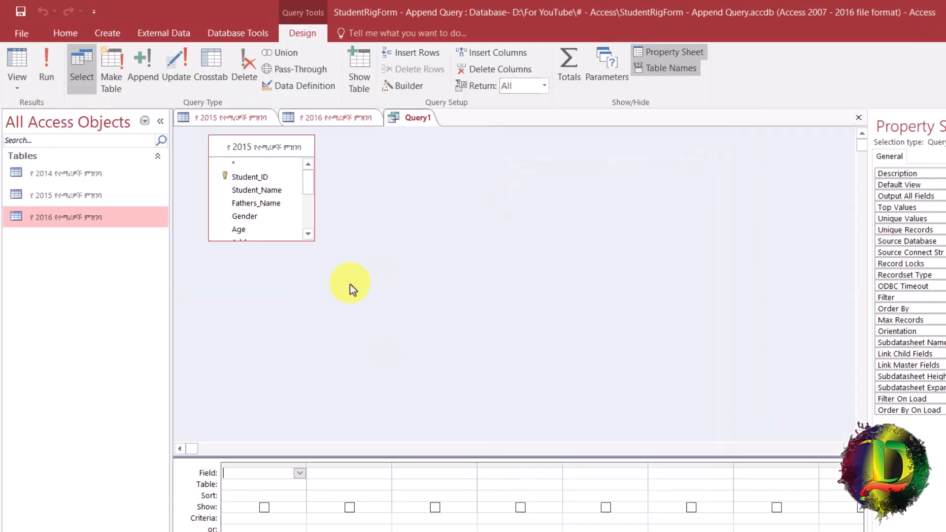
pyautogui.moveTo(314, 241); pyautogui.dragTo(397, 415)
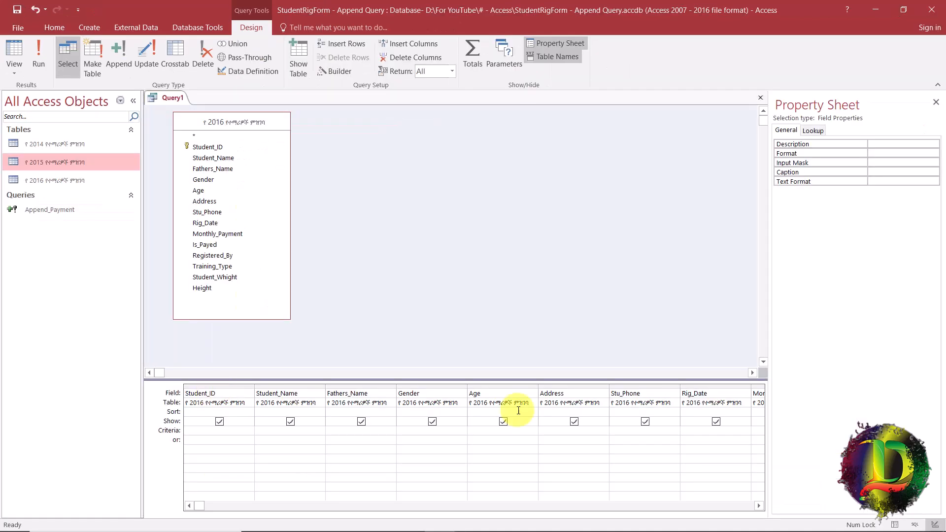
pyautogui.click(117, 56)
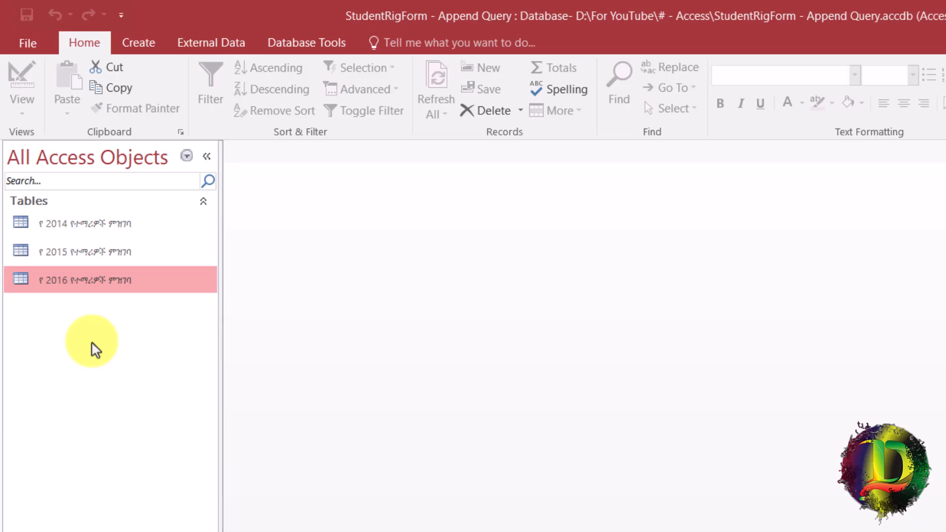
# Open the 2015 and 2016 student registration tables and compare their columns and records
pyautogui.click(77, 227)
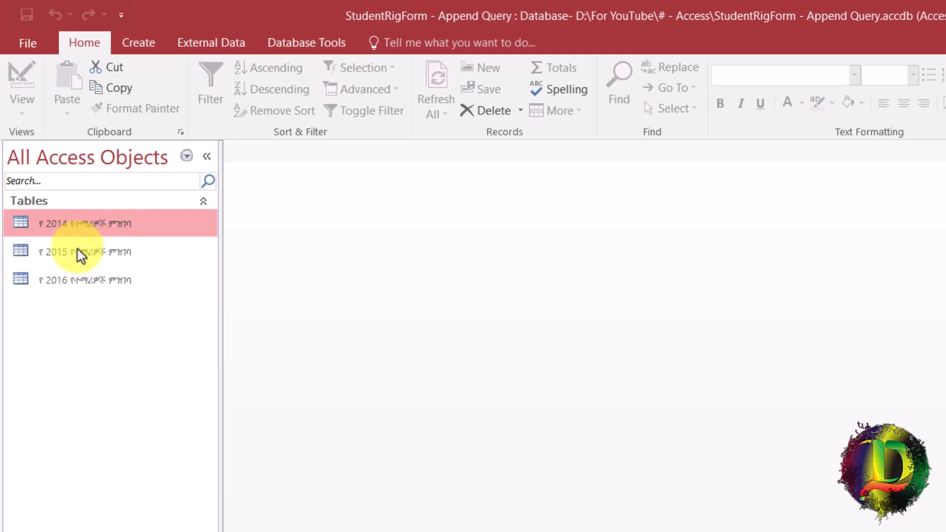
pyautogui.click(79, 256)
pyautogui.click(80, 290)
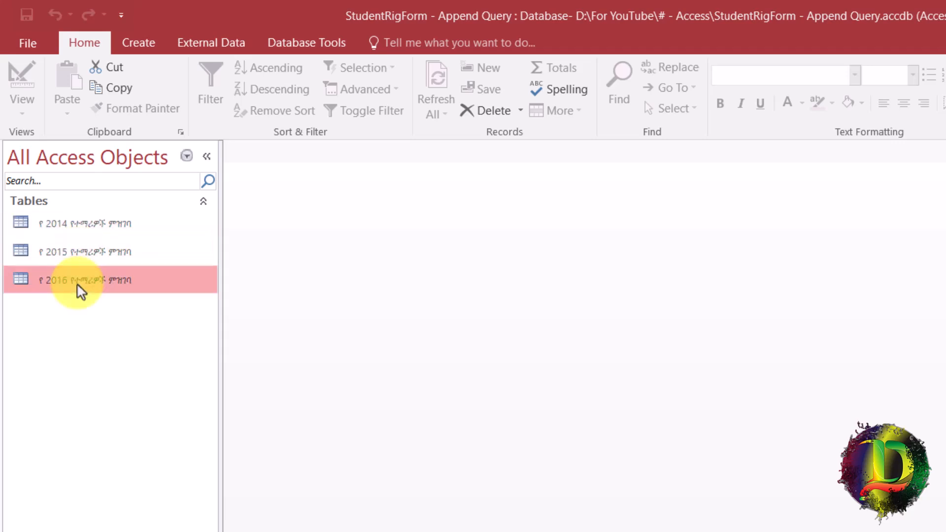
pyautogui.doubleClick(38, 251)
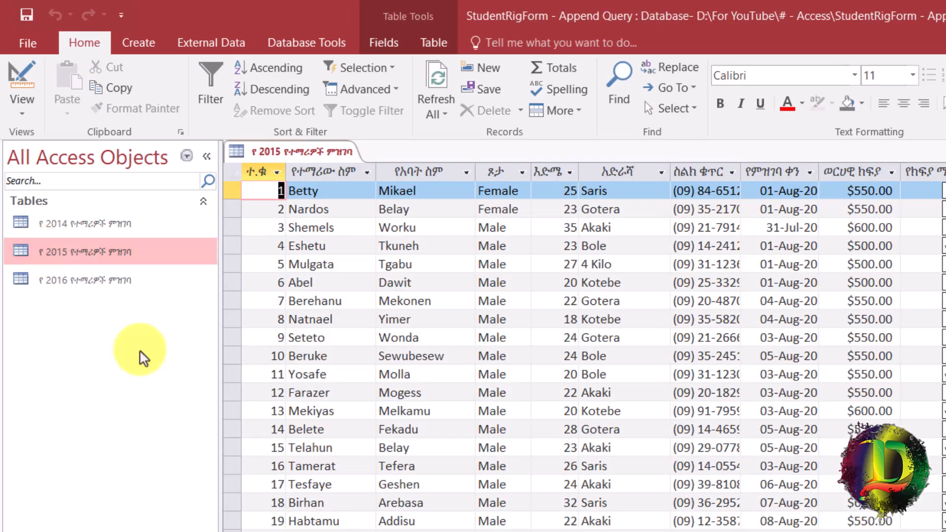
pyautogui.doubleClick(57, 291)
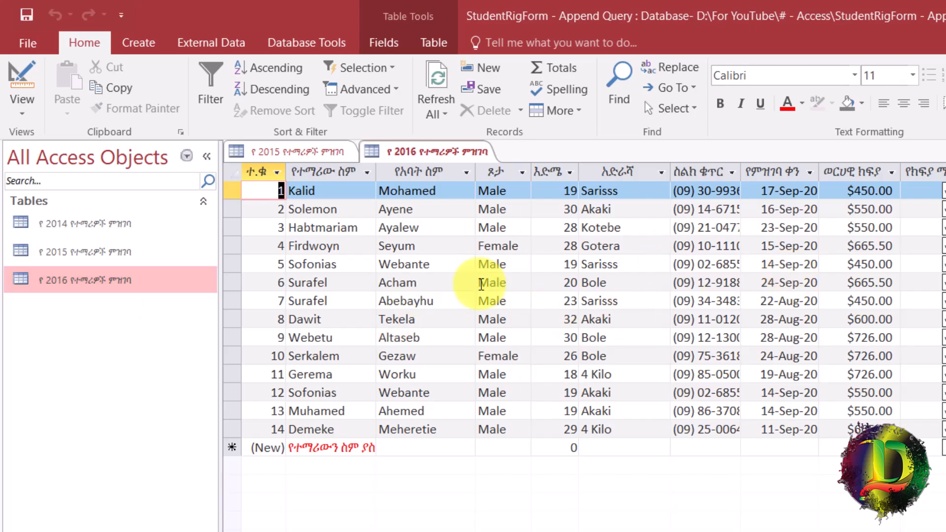
pyautogui.click(266, 153)
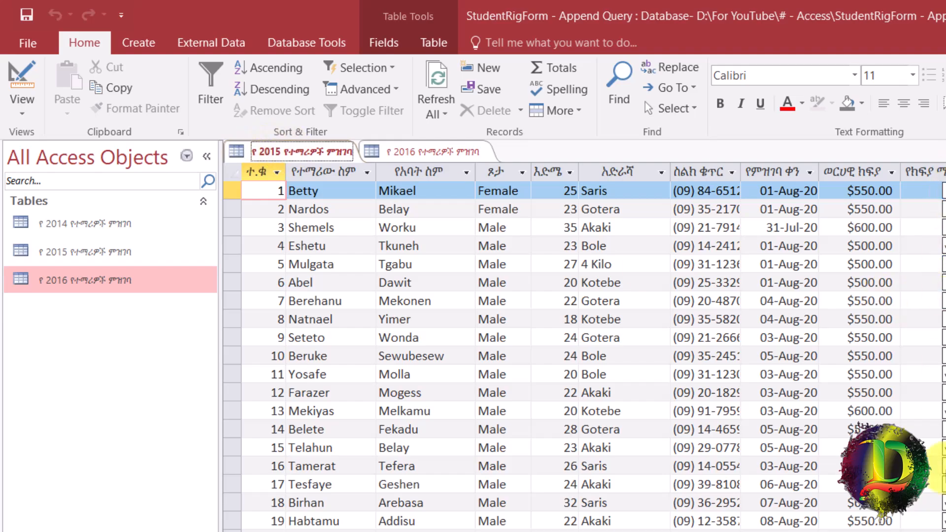
pyautogui.click(427, 152)
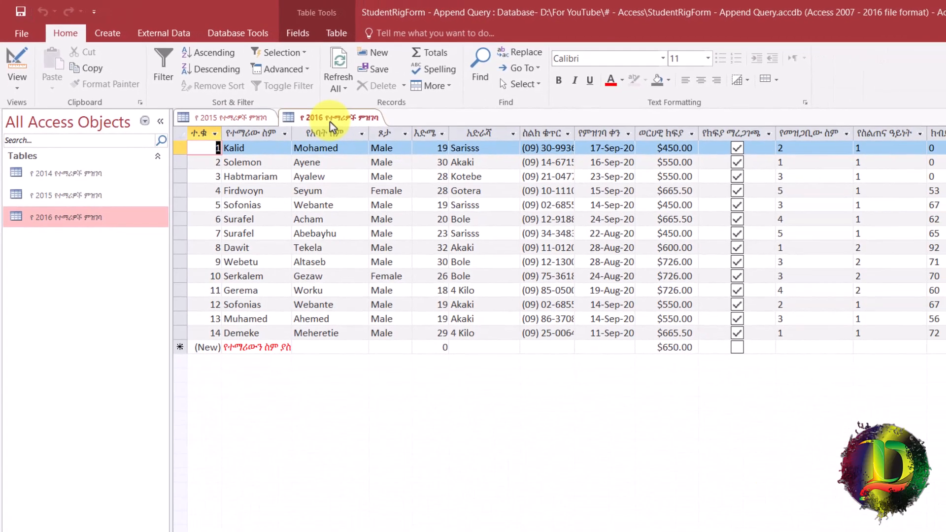
pyautogui.click(248, 121)
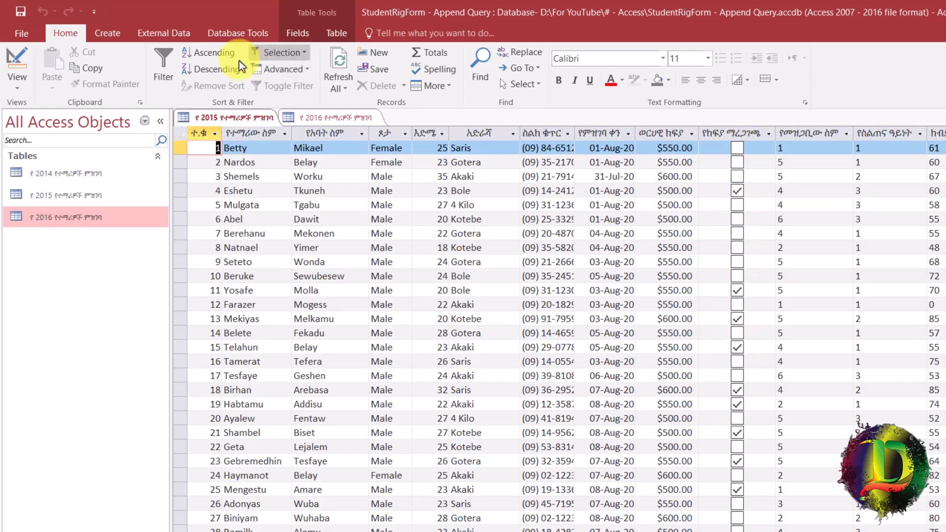
pyautogui.click(336, 117)
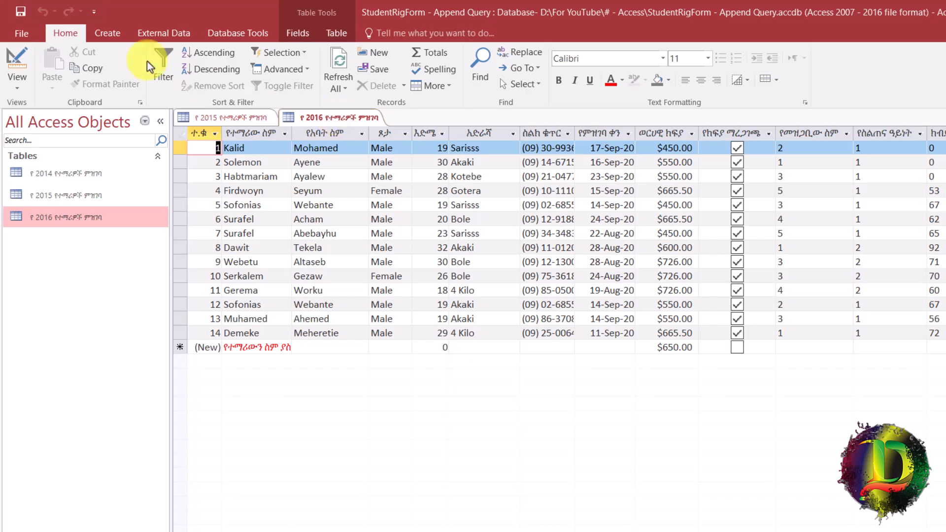
# Create a new query in Design view, add the table የ 2015 የተማሪዎች ምዝገባ and enlarge its field list to show all fields
pyautogui.click(112, 34)
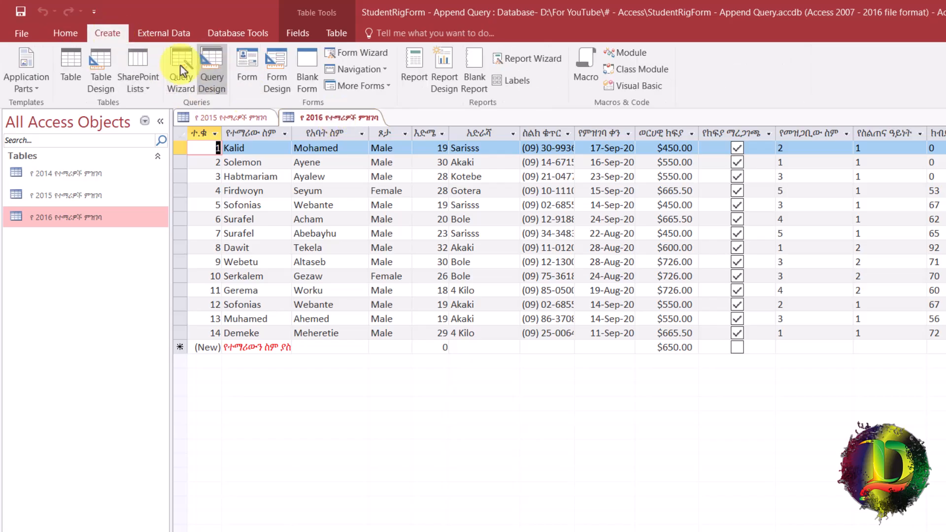
pyautogui.click(213, 69)
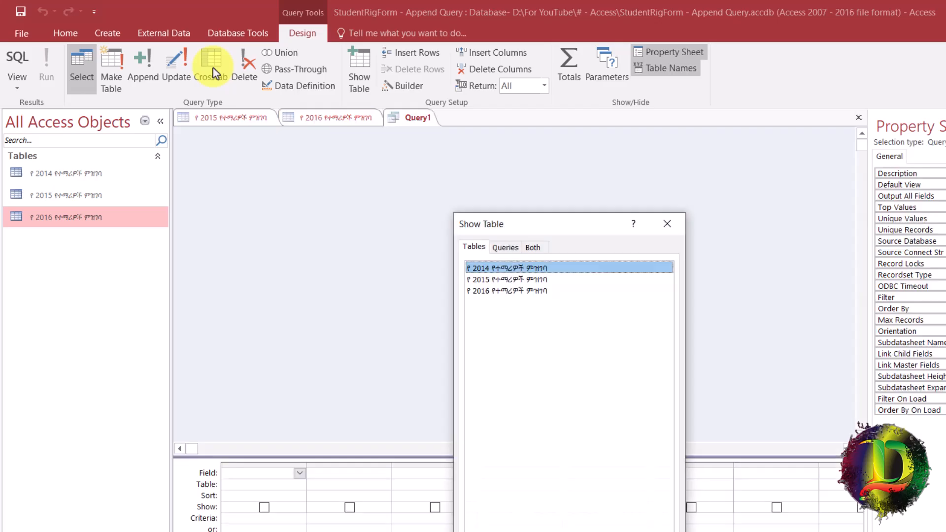
pyautogui.moveTo(591, 222); pyautogui.dragTo(646, 178)
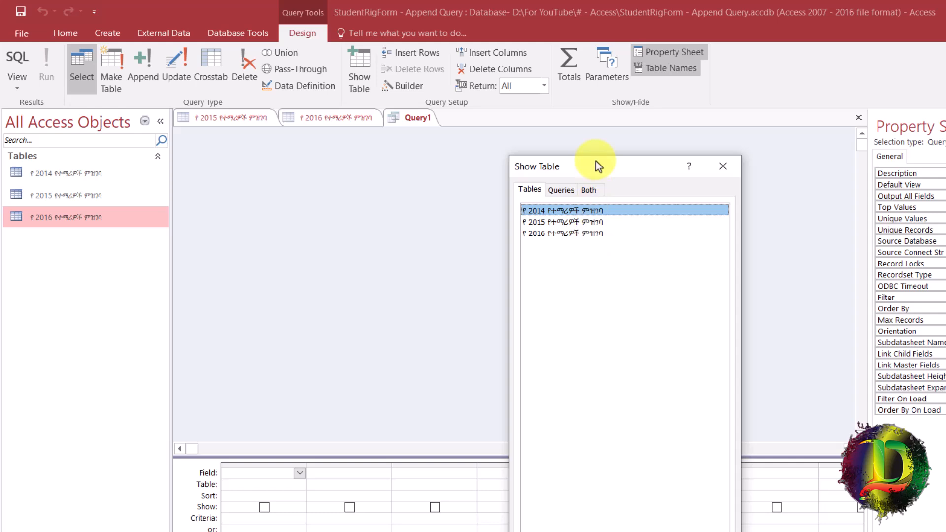
pyautogui.moveTo(596, 161); pyautogui.dragTo(585, 137)
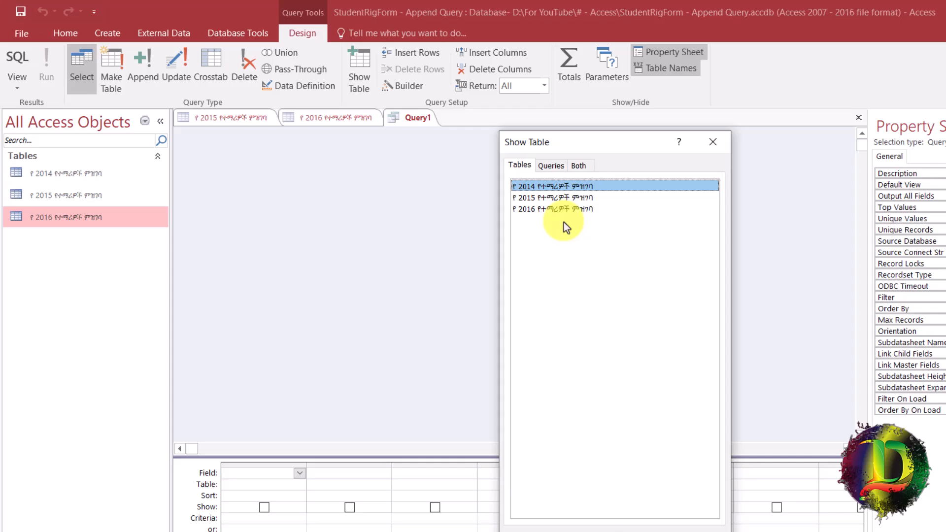
pyautogui.doubleClick(542, 197)
pyautogui.click(711, 144)
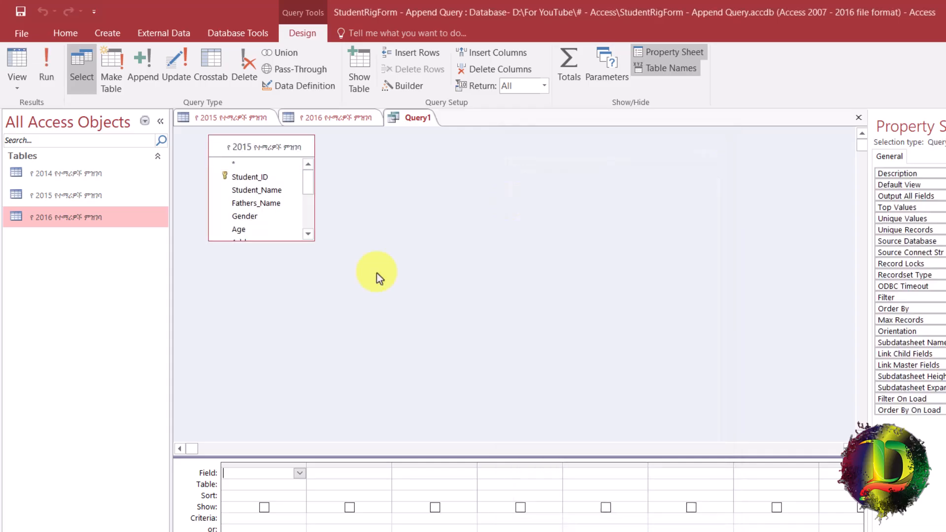
pyautogui.moveTo(368, 404); pyautogui.dragTo(396, 415)
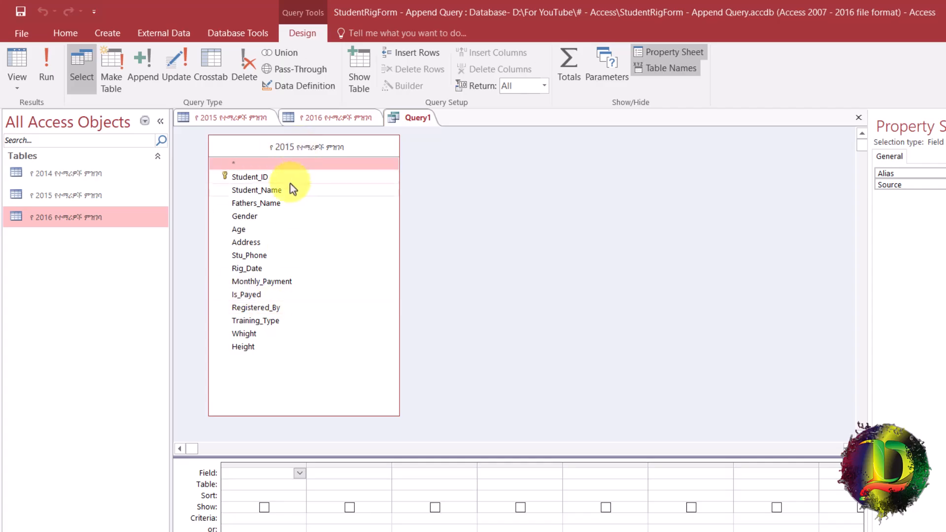
# Convert the query to an append query that targets የ 2016 የተማሪዎች ምዝገባ in the current database
pyautogui.click(143, 63)
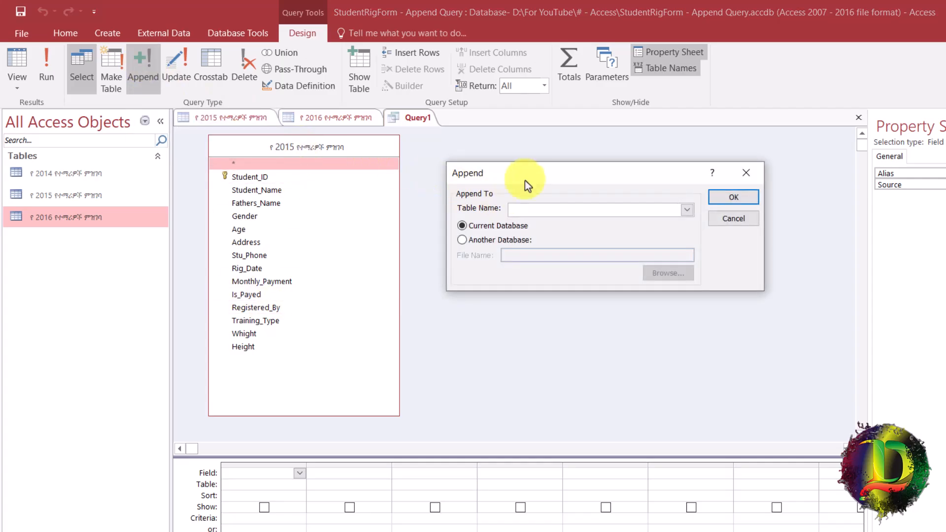
pyautogui.moveTo(525, 180); pyautogui.dragTo(398, 197)
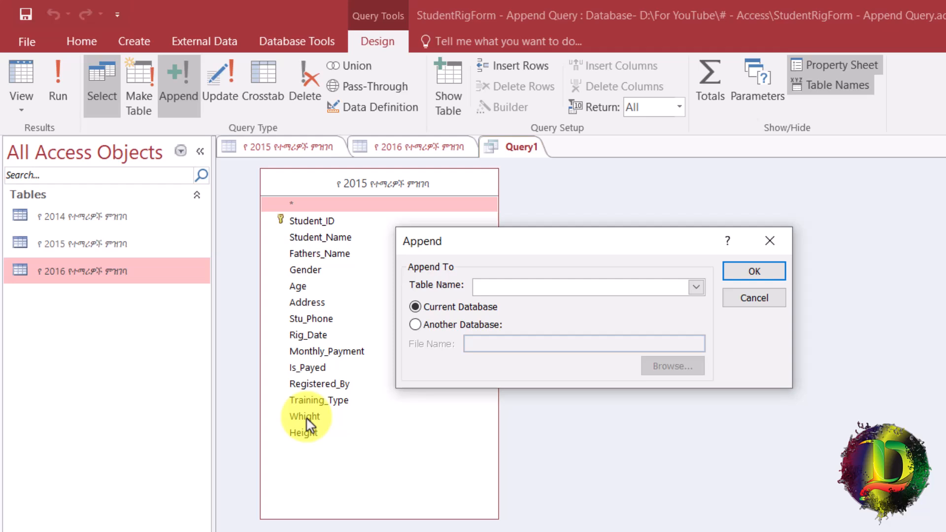
pyautogui.click(696, 288)
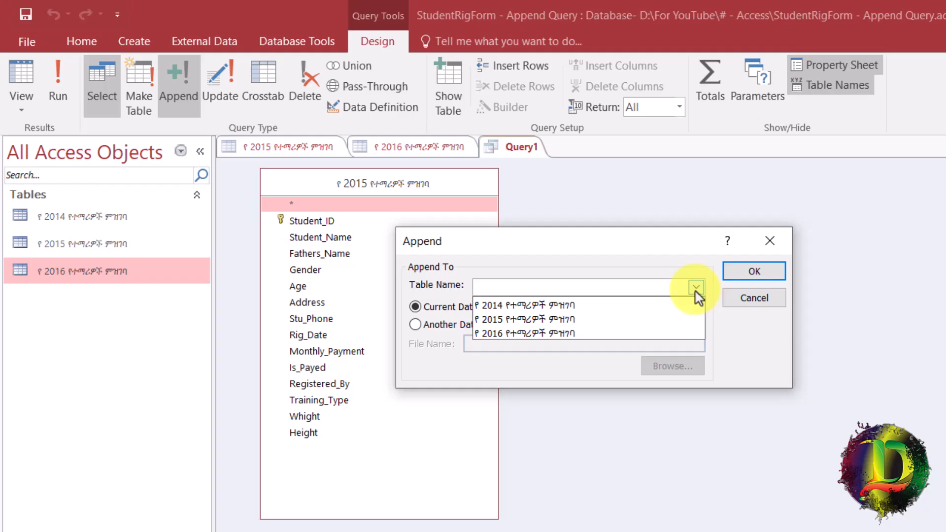
pyautogui.click(535, 335)
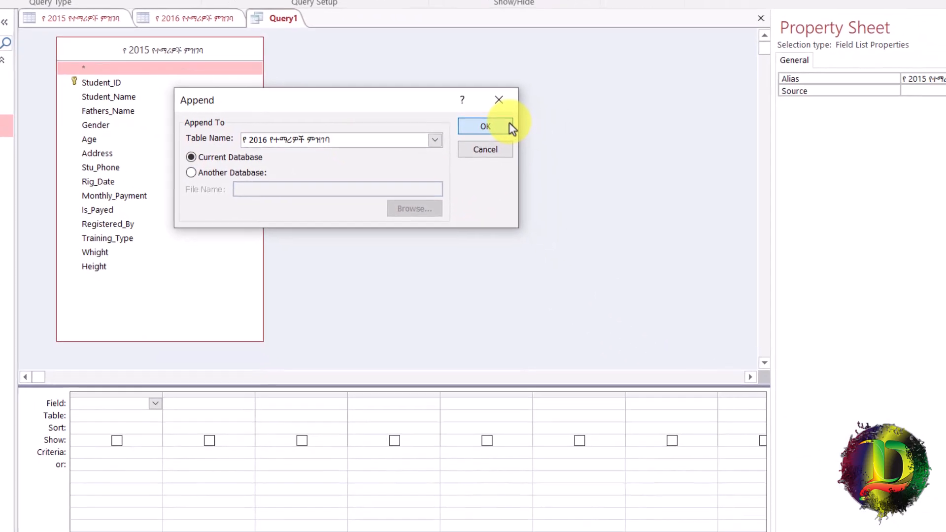
pyautogui.click(755, 271)
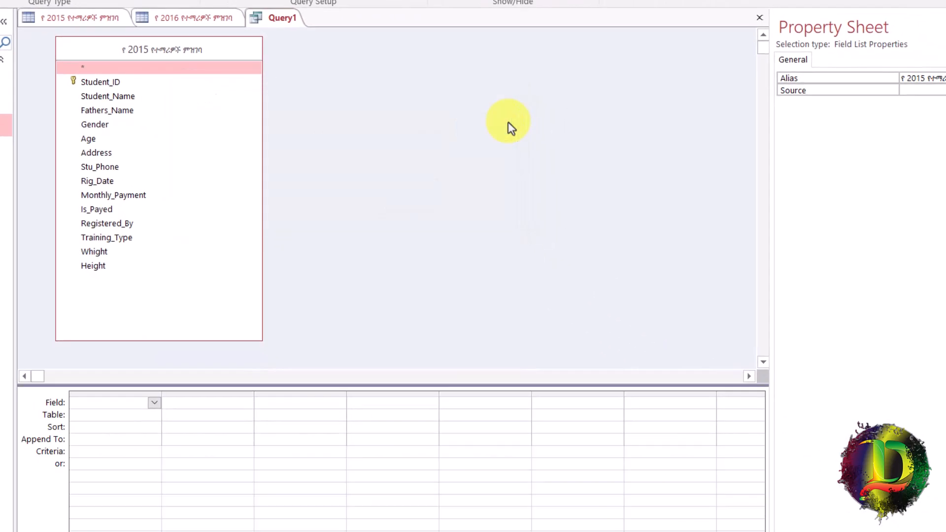
# Add the Student_ID, Student_Name and Fathers_Name fields of the 2015 table to the append query grid
pyautogui.click(95, 440)
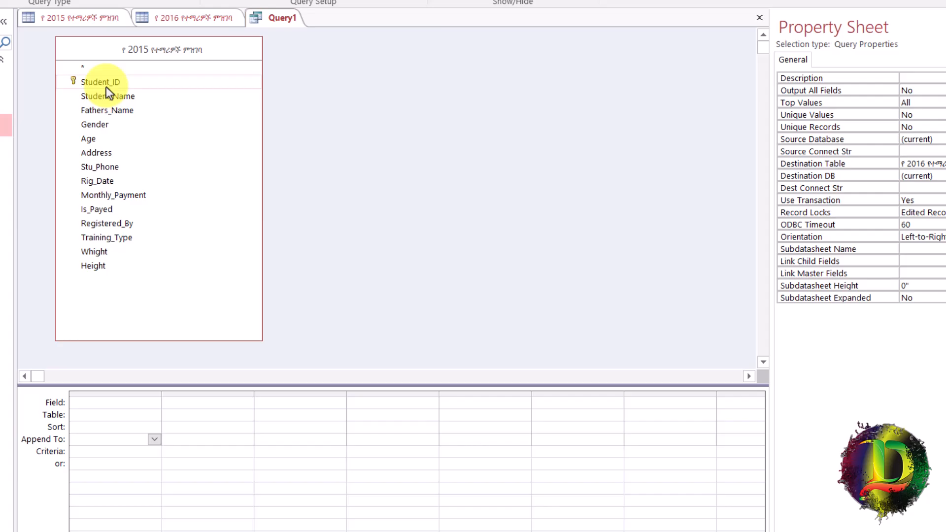
pyautogui.moveTo(106, 87); pyautogui.dragTo(104, 402)
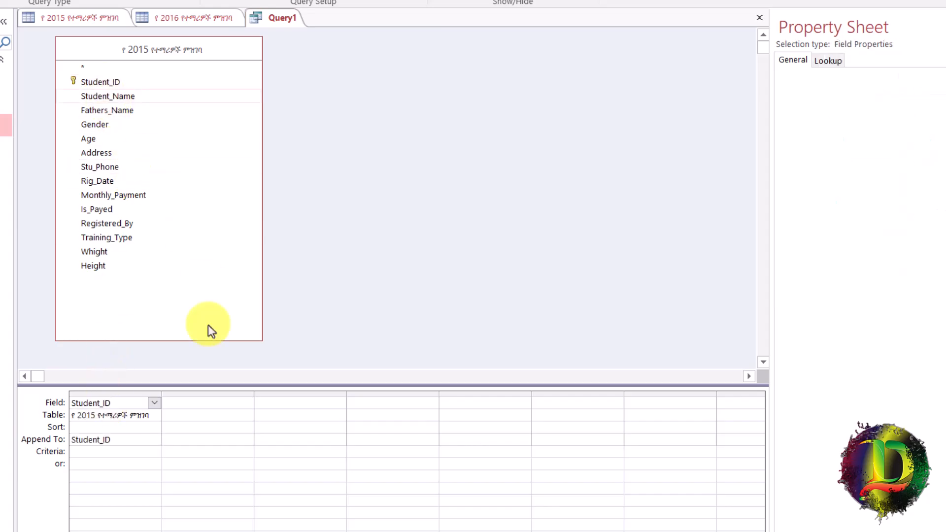
pyautogui.moveTo(108, 96); pyautogui.dragTo(197, 403)
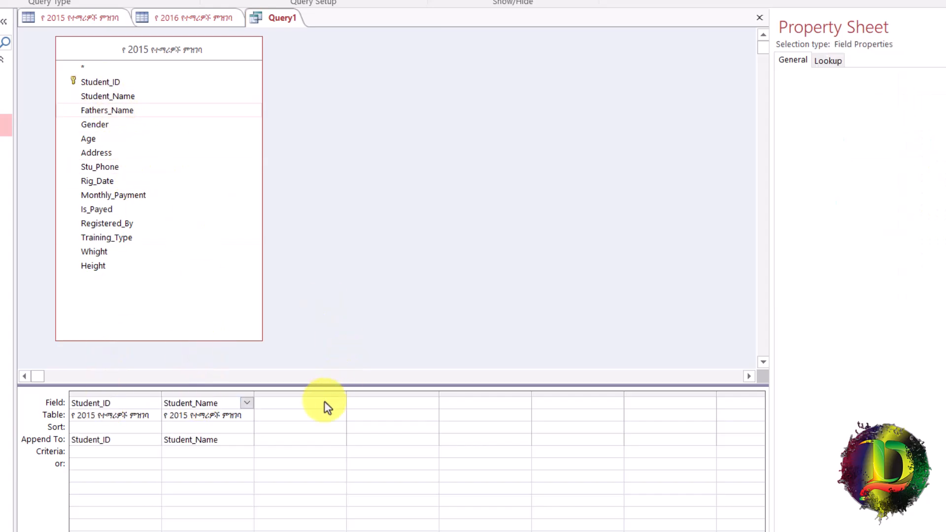
pyautogui.moveTo(107, 110); pyautogui.dragTo(302, 402)
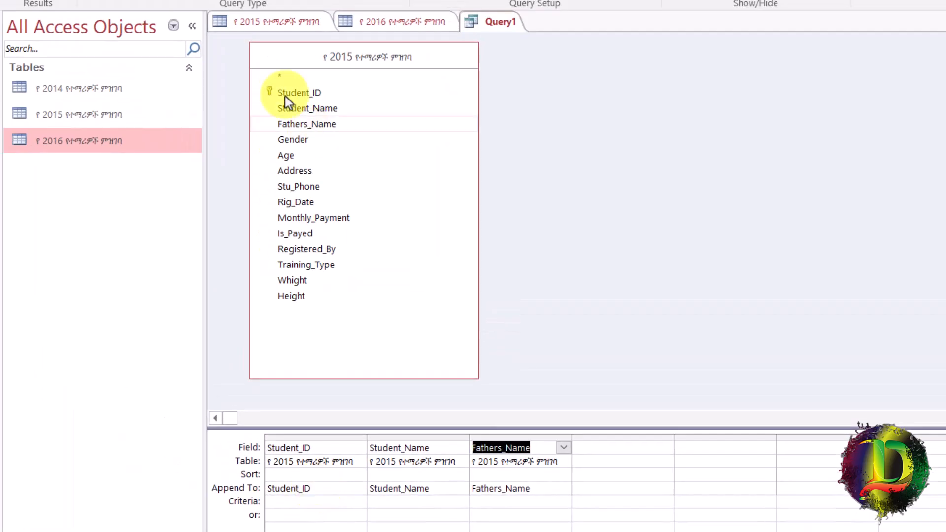
# Compare the student name and father's name columns of the 2015 and 2016 registration tables in their datasheets
pyautogui.click(262, 21)
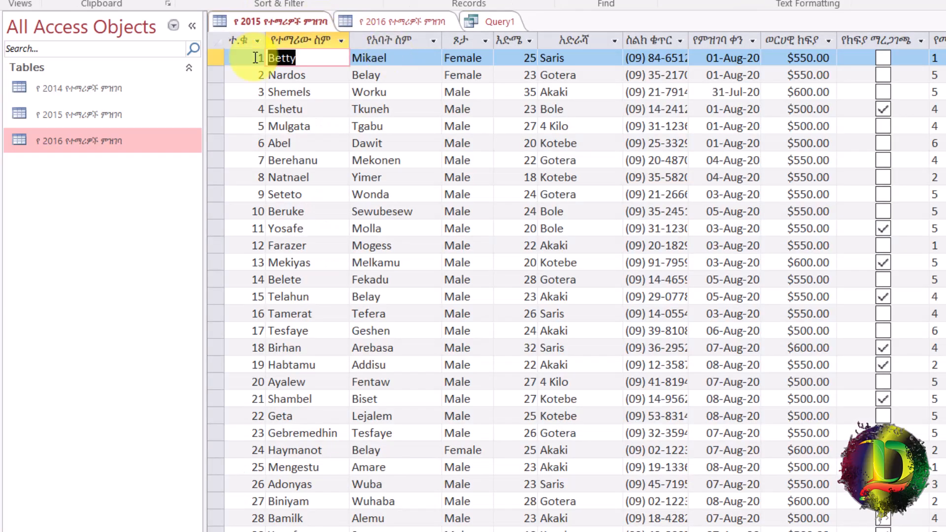
pyautogui.click(380, 22)
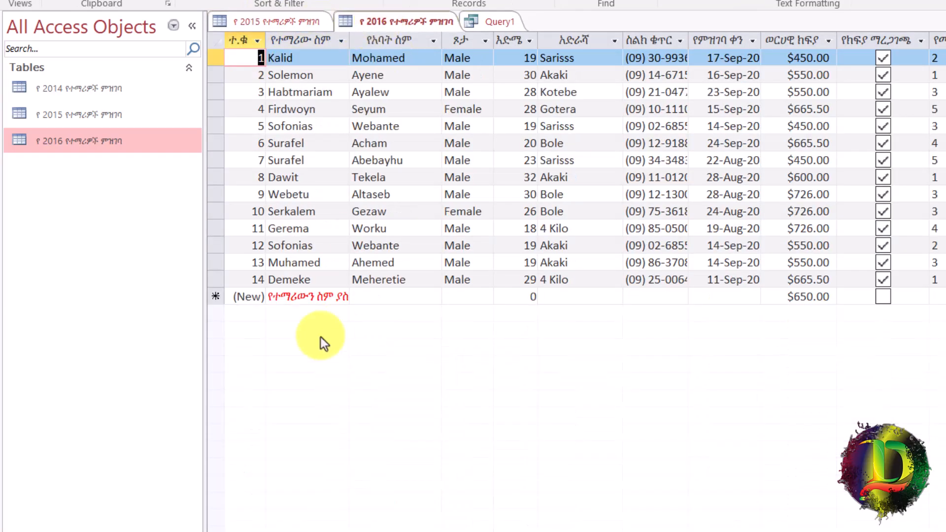
pyautogui.click(301, 296)
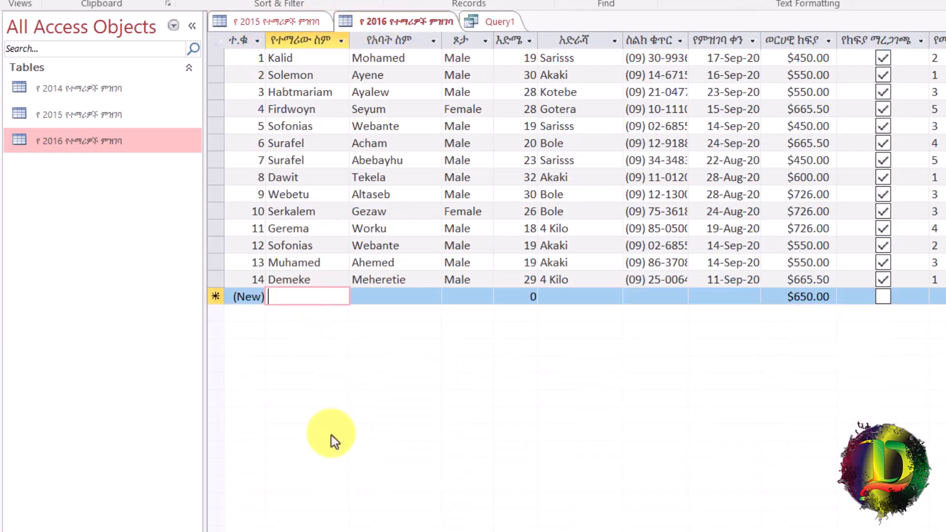
pyautogui.click(285, 19)
pyautogui.press('Tab')
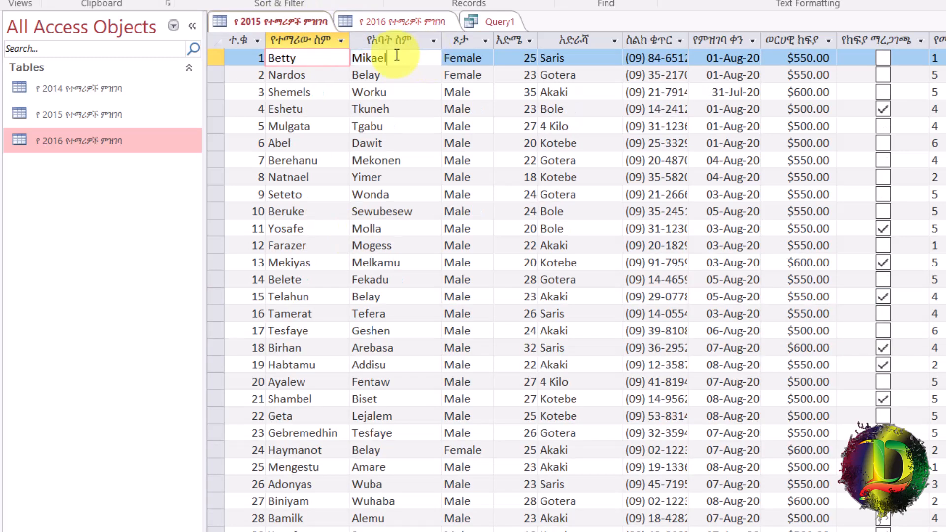
pyautogui.click(389, 24)
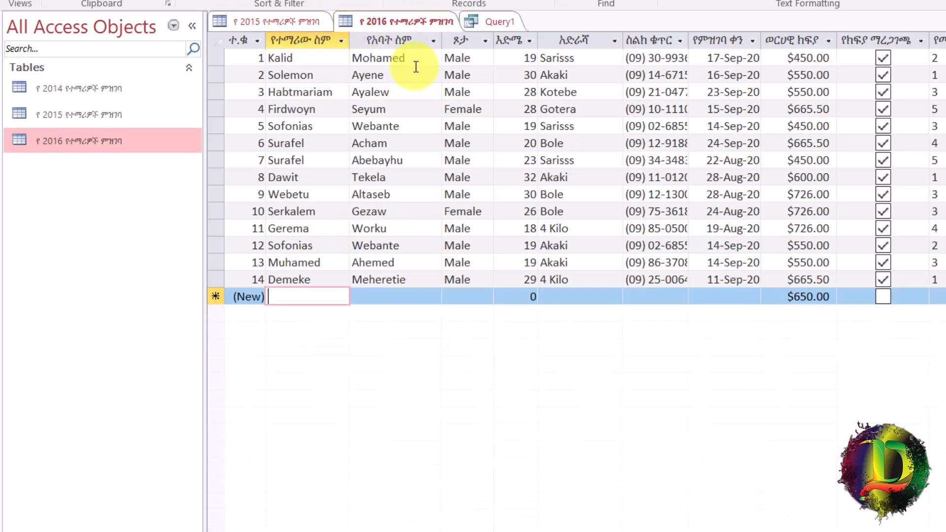
pyautogui.click(401, 295)
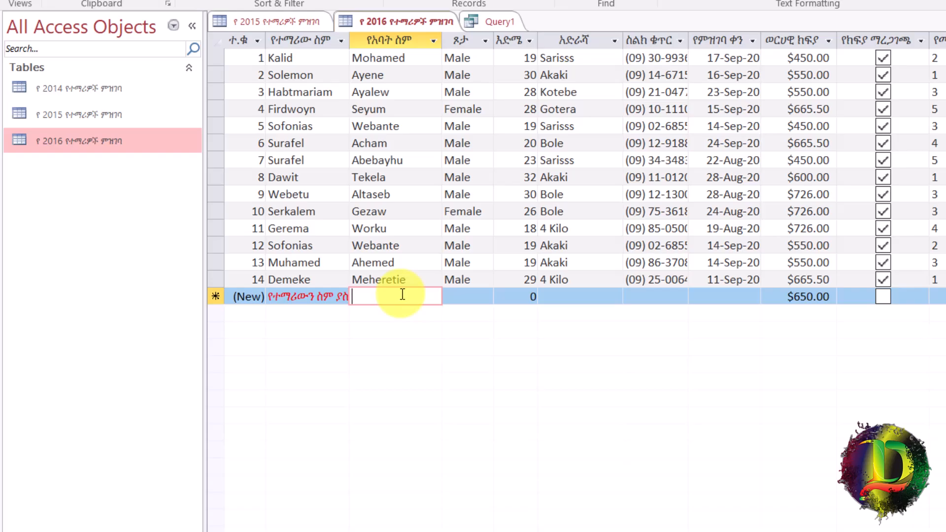
# Switch the 2015 and 2016 registration tables to Design view
pyautogui.rightClick(259, 24)
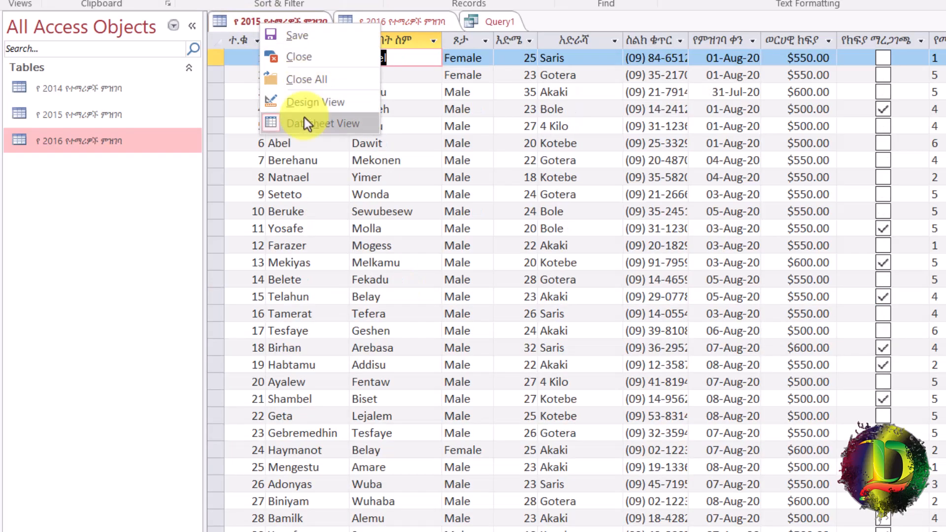
pyautogui.click(305, 99)
pyautogui.rightClick(269, 20)
pyautogui.click(327, 123)
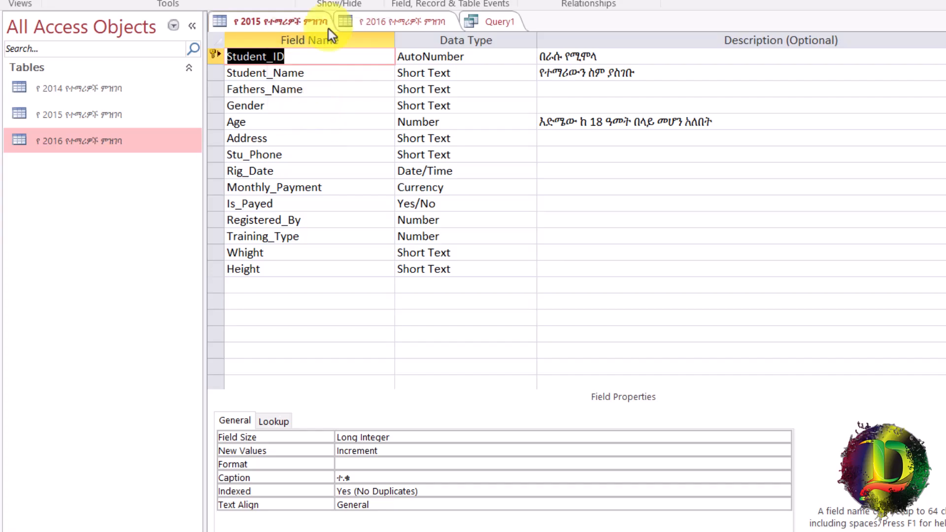
pyautogui.click(392, 20)
pyautogui.rightClick(328, 22)
pyautogui.rightClick(383, 18)
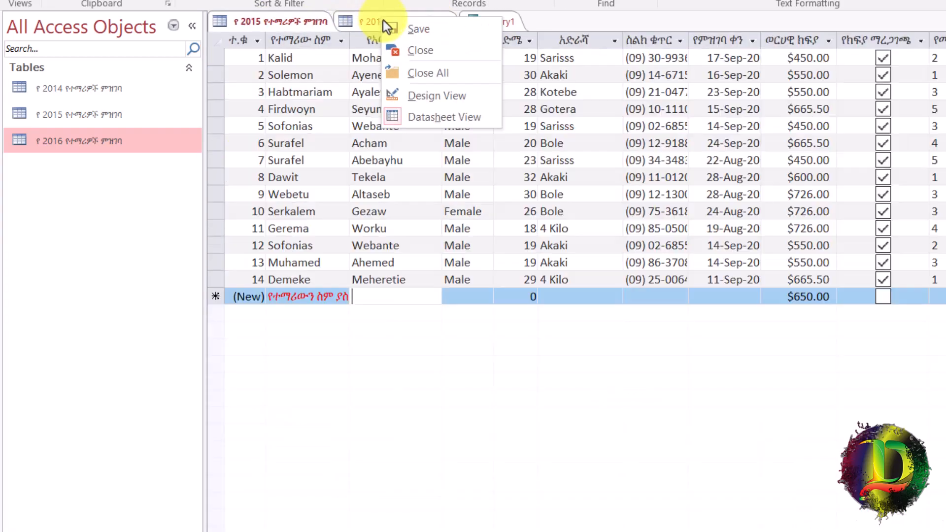
pyautogui.click(414, 95)
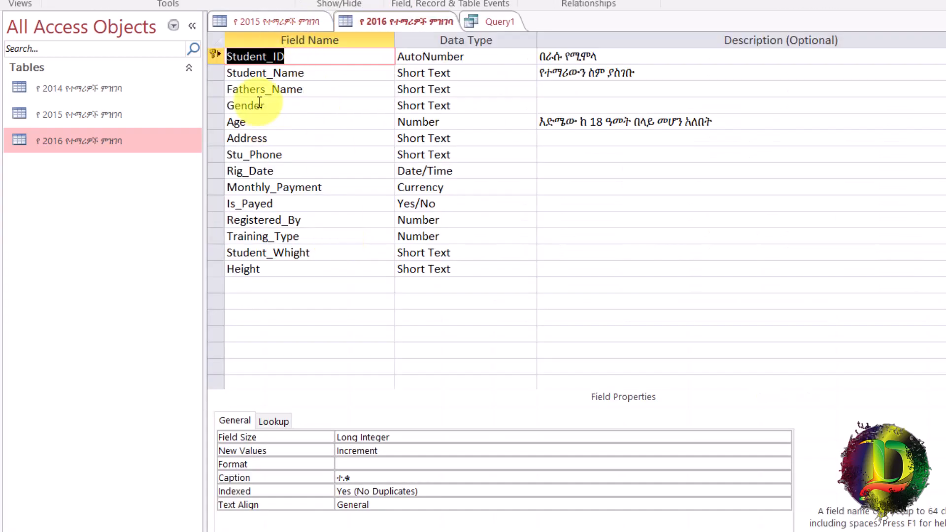
# Compare the field names of the 2015 and 2016 table designs, including the Monthly_Payment field
pyautogui.click(254, 22)
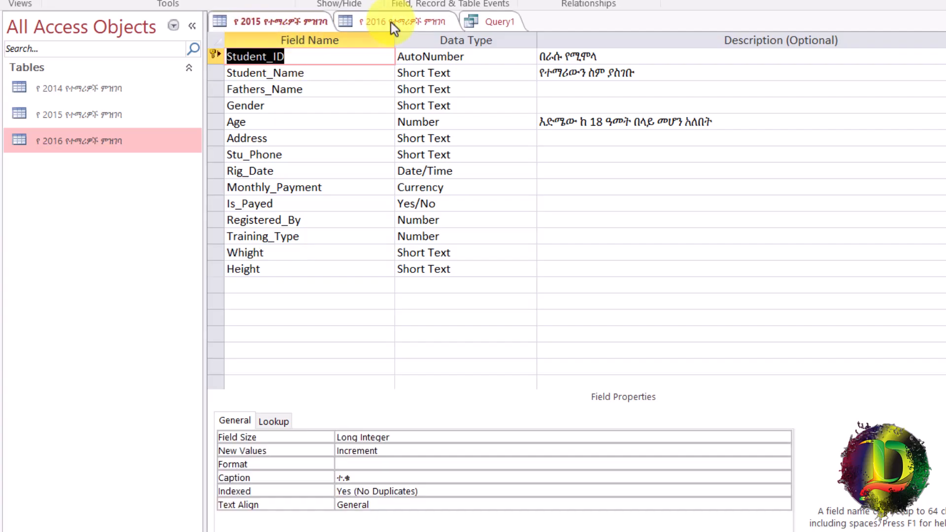
pyautogui.click(377, 23)
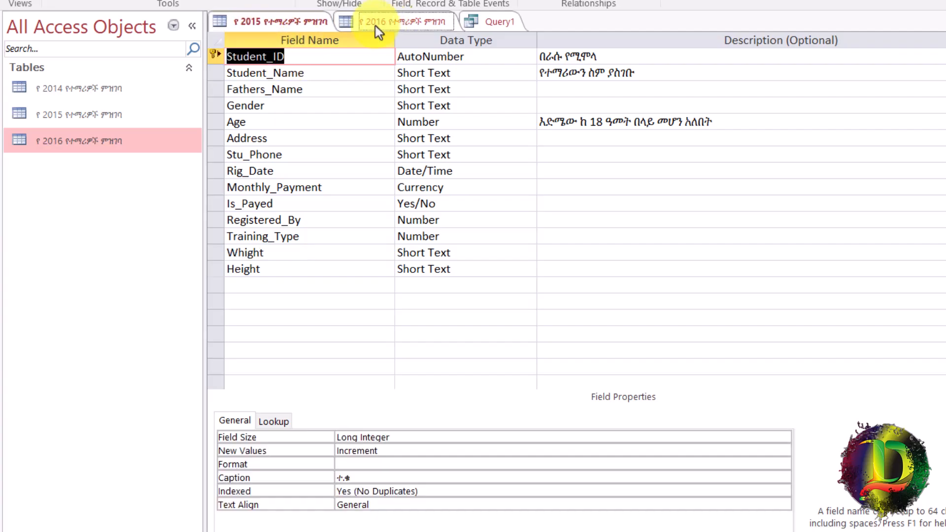
pyautogui.click(260, 25)
pyautogui.doubleClick(313, 189)
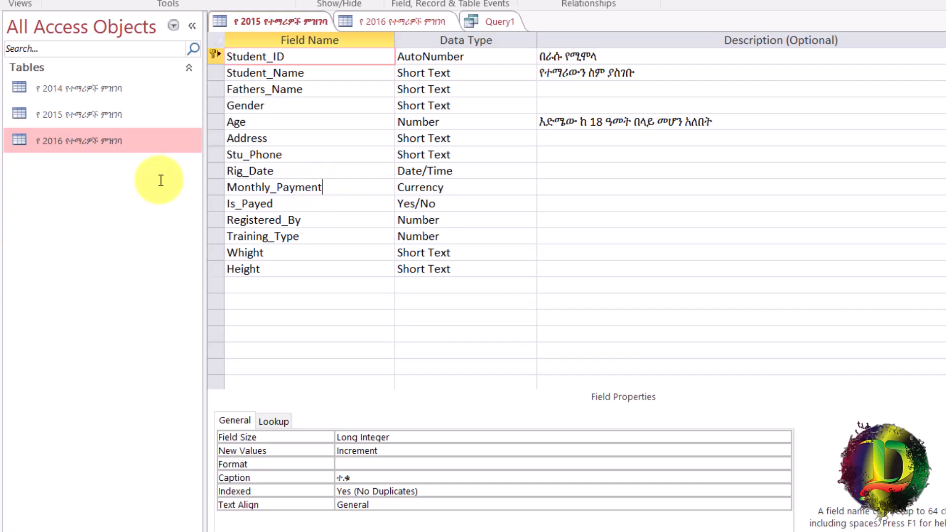
pyautogui.click(372, 17)
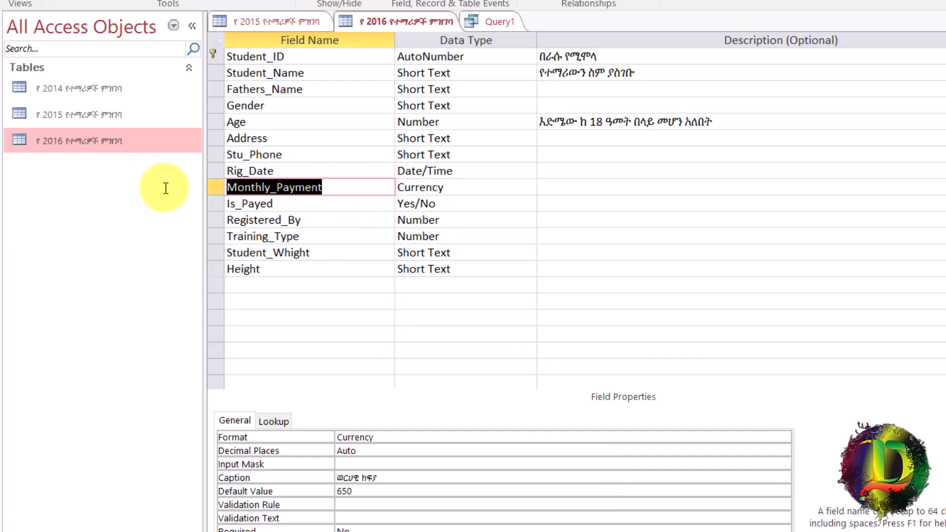
# Add the 2015 table's fields from Gender through Training_Type, plus the Whight field, to the append query grid
pyautogui.click(495, 24)
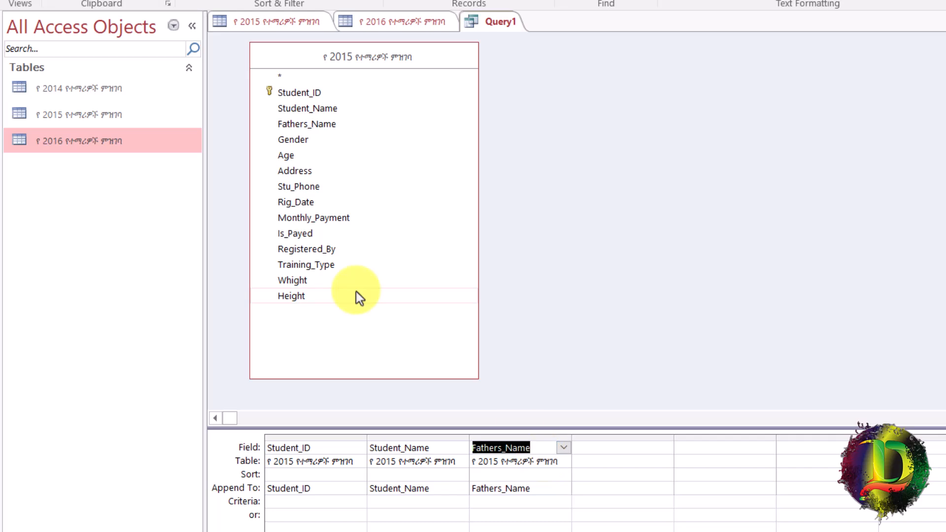
pyautogui.click(282, 140)
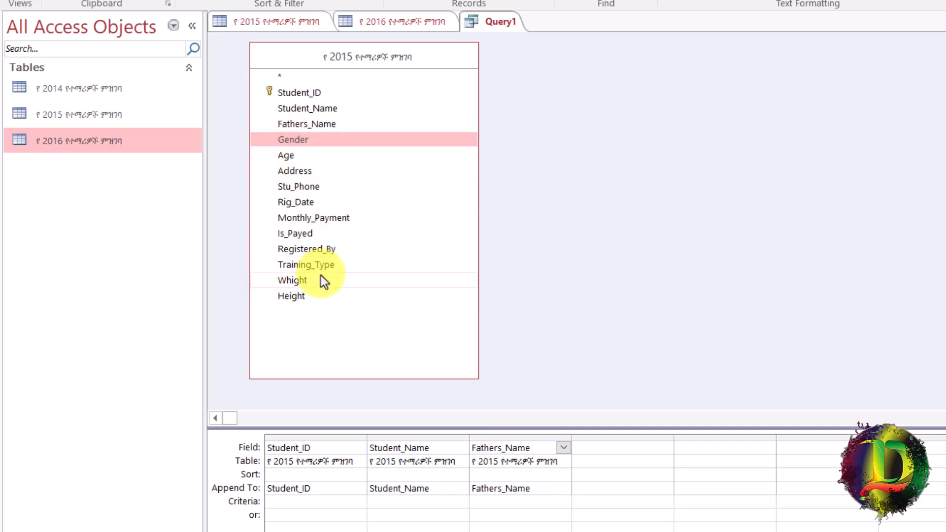
pyautogui.keyDown('shift'); pyautogui.click(331, 267); pyautogui.keyUp('shift')
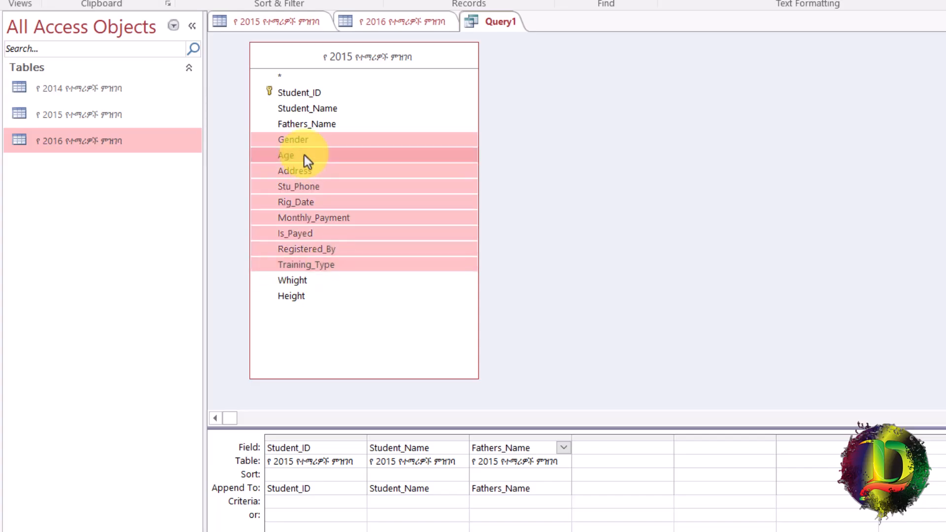
pyautogui.click(292, 141)
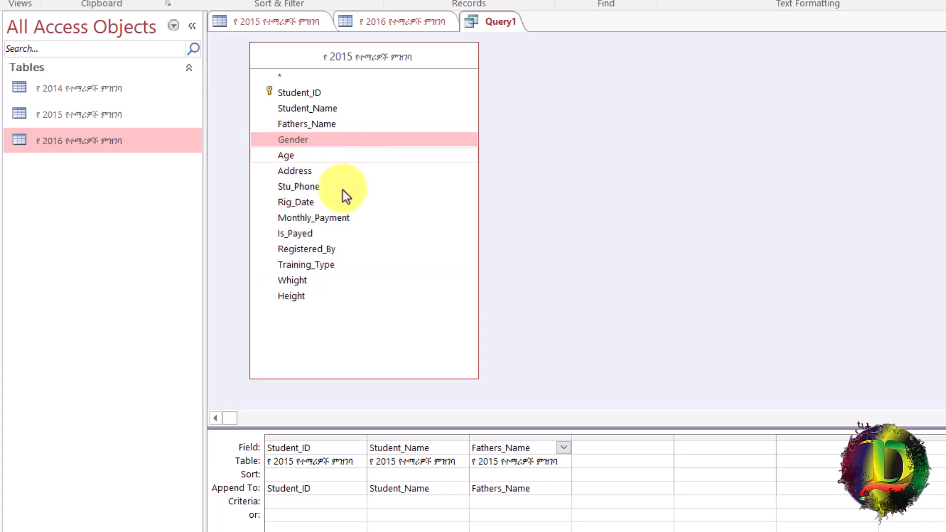
pyautogui.keyDown('shift'); pyautogui.click(303, 269); pyautogui.keyUp('shift')
pyautogui.moveTo(303, 269); pyautogui.dragTo(611, 451)
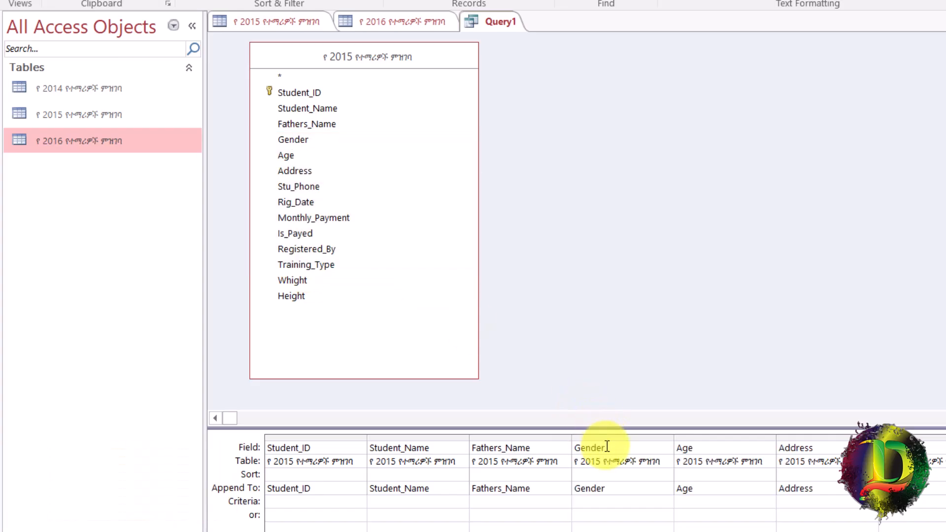
pyautogui.hscroll(6, 606, 483)
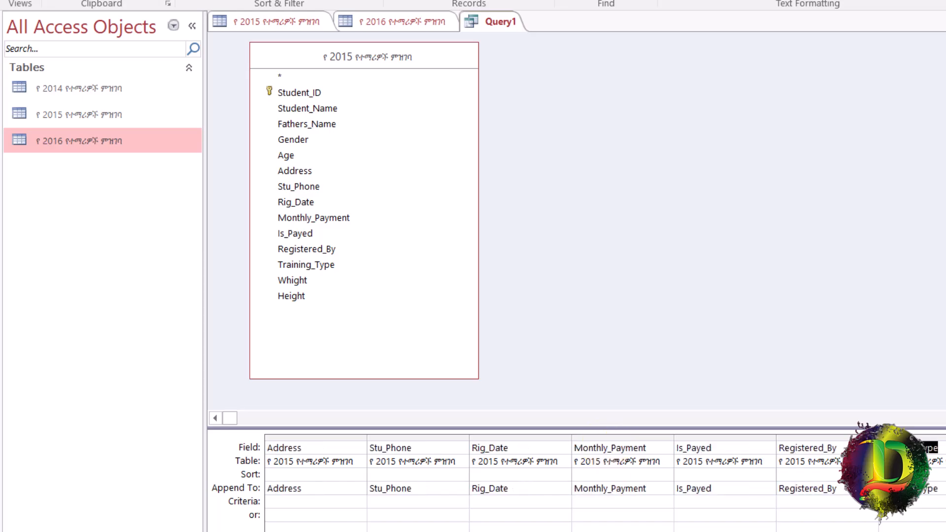
pyautogui.hscroll(1, 625, 450)
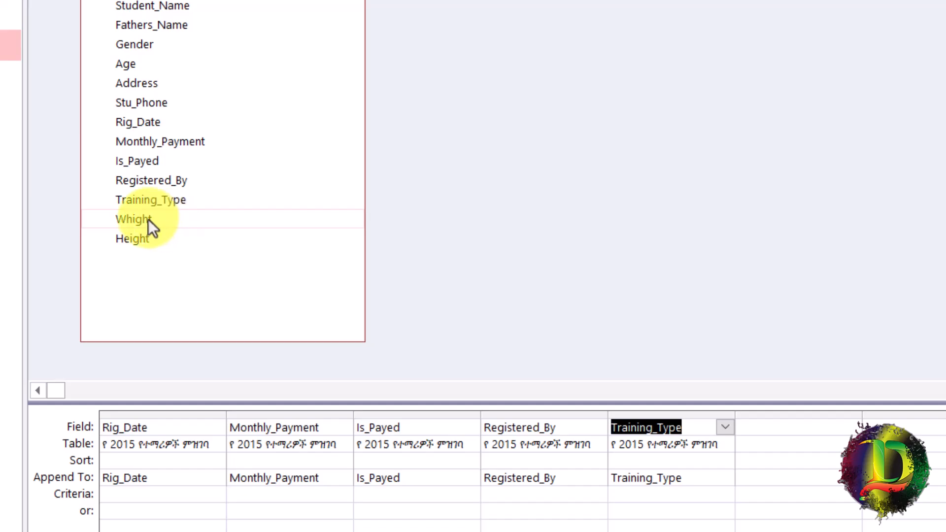
pyautogui.moveTo(137, 218); pyautogui.dragTo(791, 426)
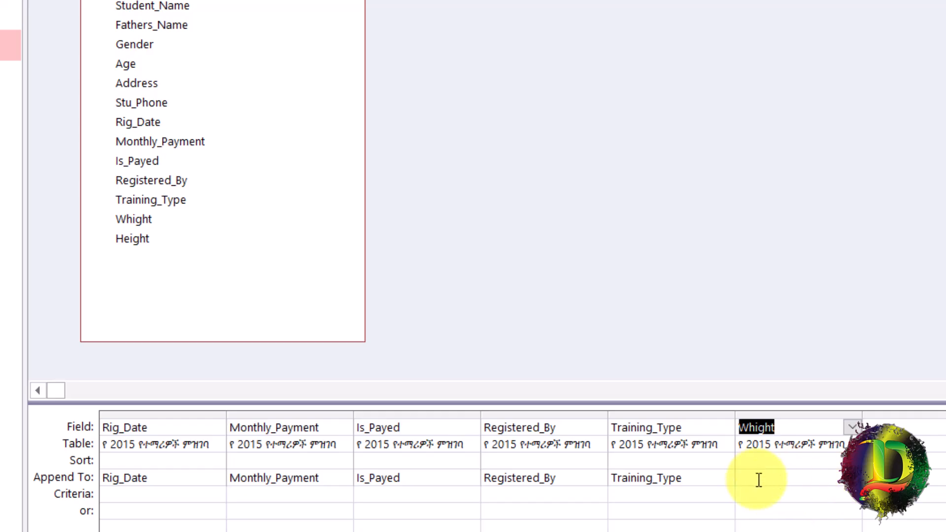
# Compare the name of the weight field in the 2015 and 2016 table designs
pyautogui.click(266, 39)
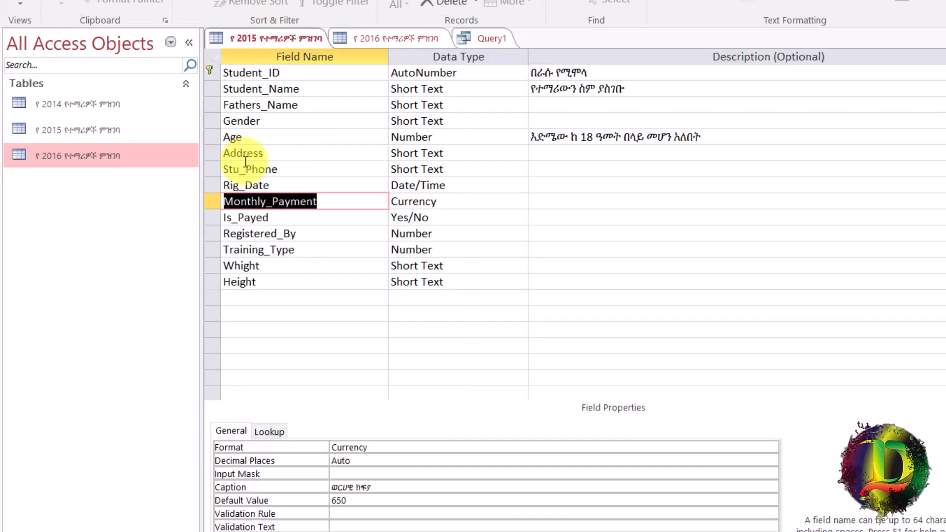
pyautogui.click(232, 265)
pyautogui.click(402, 39)
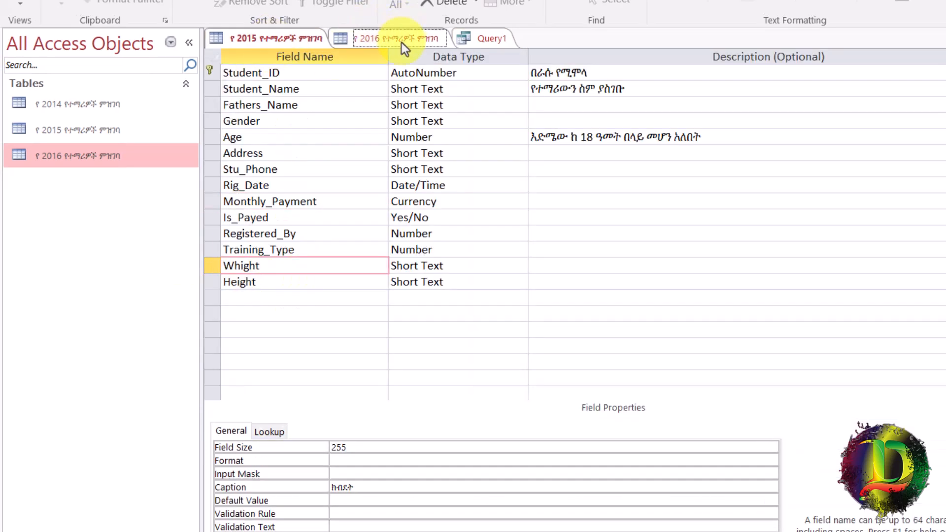
pyautogui.moveTo(317, 266); pyautogui.dragTo(210, 266)
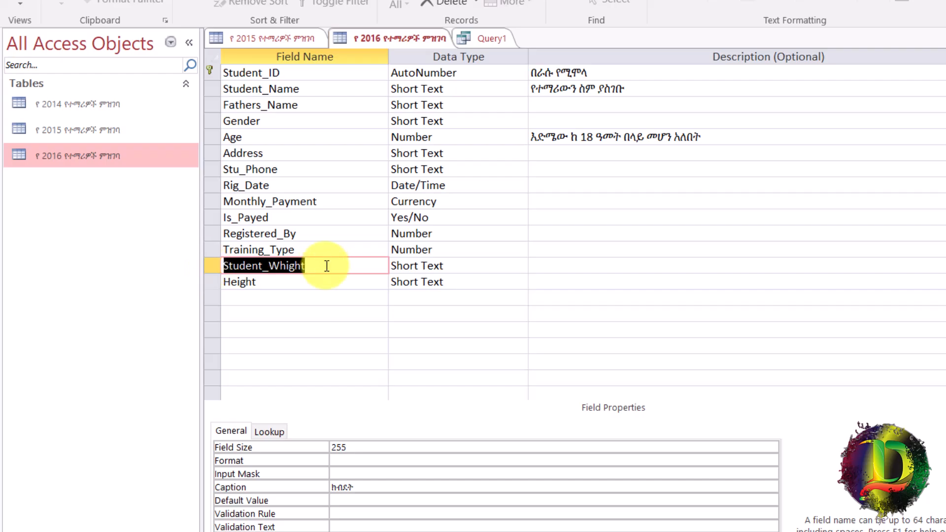
# Add the Height field of the 2015 table to the append query grid after Whight
pyautogui.click(483, 40)
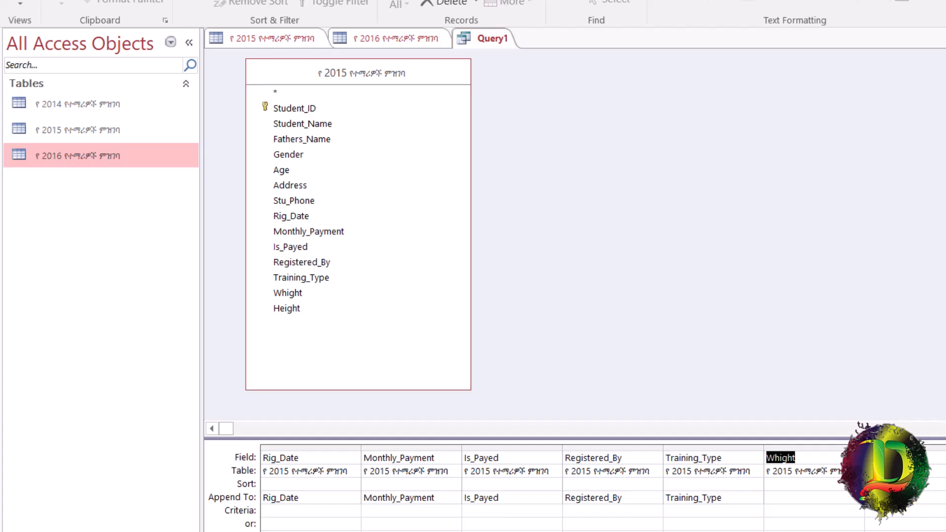
pyautogui.click(288, 310)
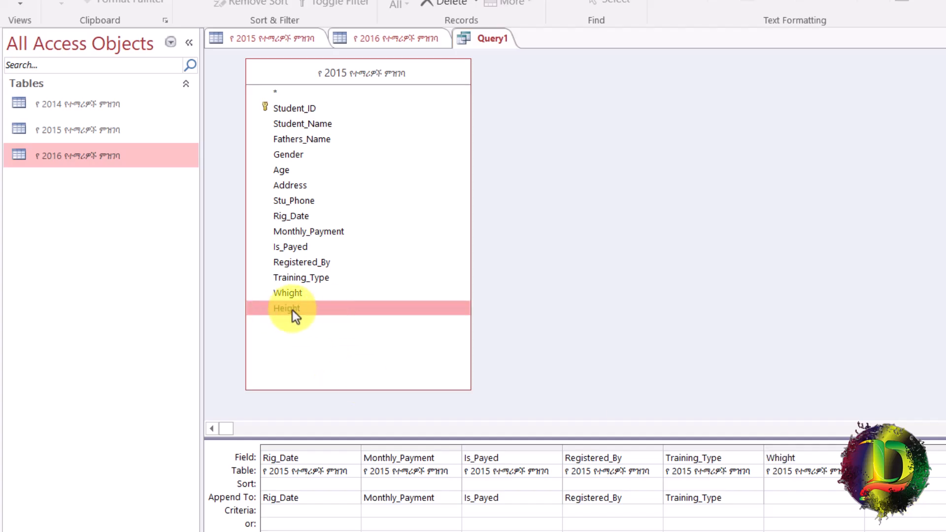
pyautogui.moveTo(292, 310); pyautogui.dragTo(870, 457)
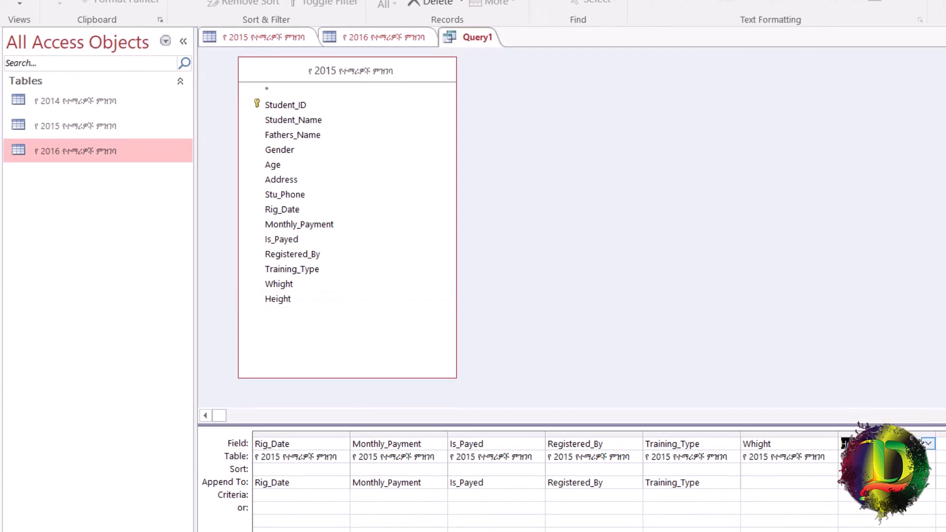
pyautogui.click(815, 485)
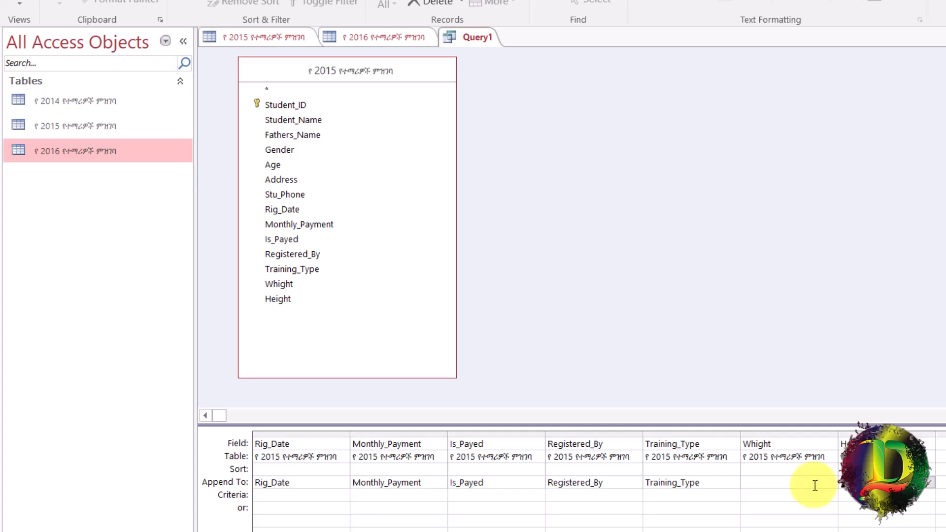
# Compare the name of the Height field in the 2016 and 2015 table designs
pyautogui.click(383, 40)
pyautogui.moveTo(248, 273); pyautogui.dragTo(185, 275)
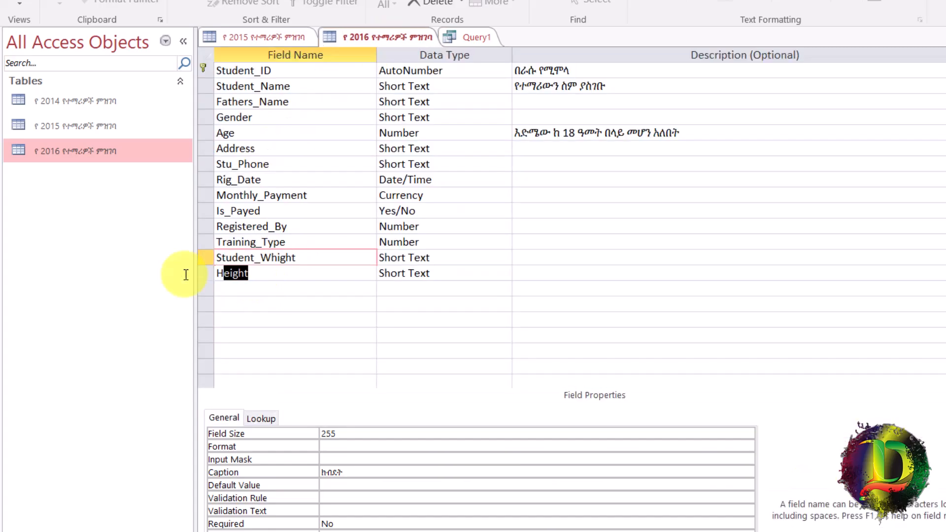
pyautogui.click(474, 38)
pyautogui.click(266, 37)
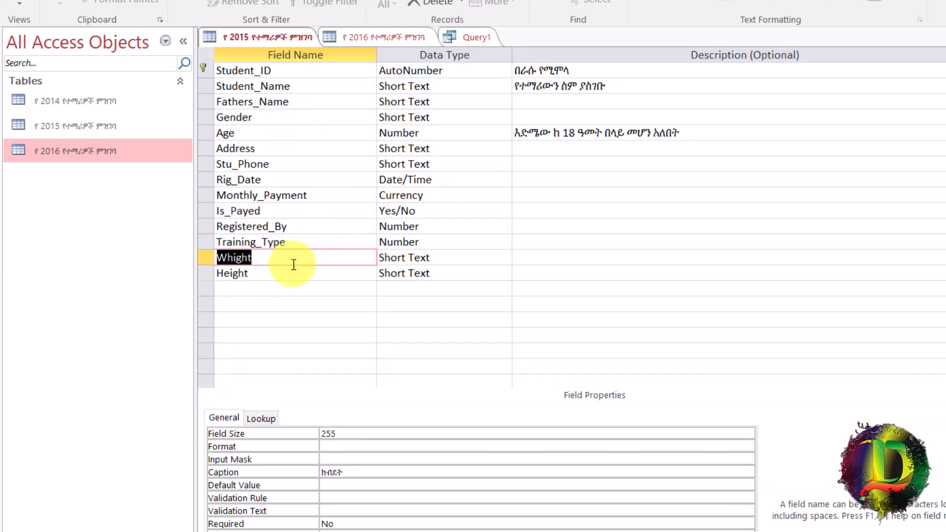
pyautogui.moveTo(248, 274); pyautogui.dragTo(179, 274)
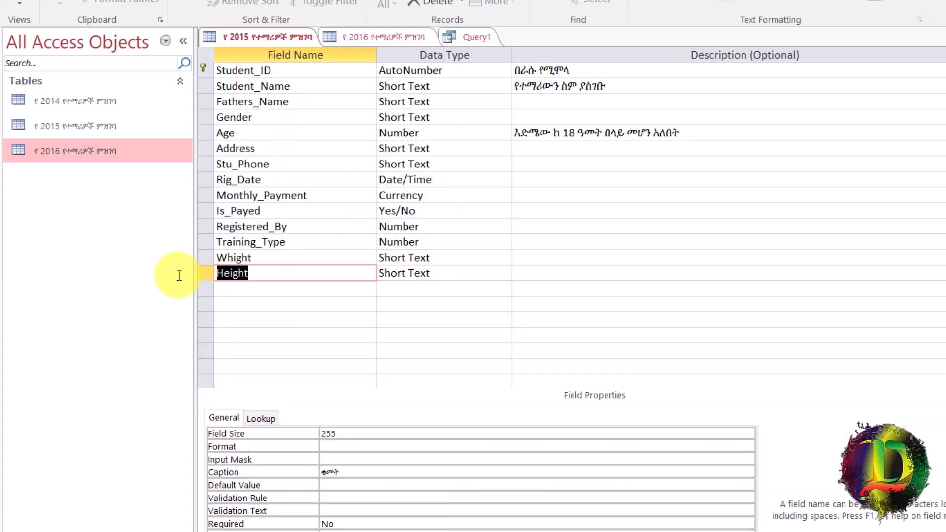
# In the append query grid, map the Whight column to the 2016 table's Student_Whight field
pyautogui.click(477, 35)
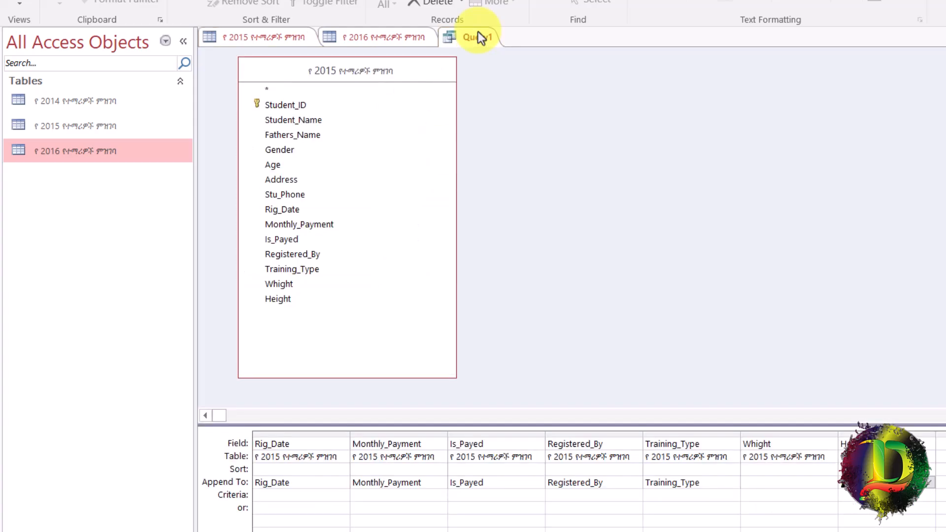
pyautogui.click(766, 481)
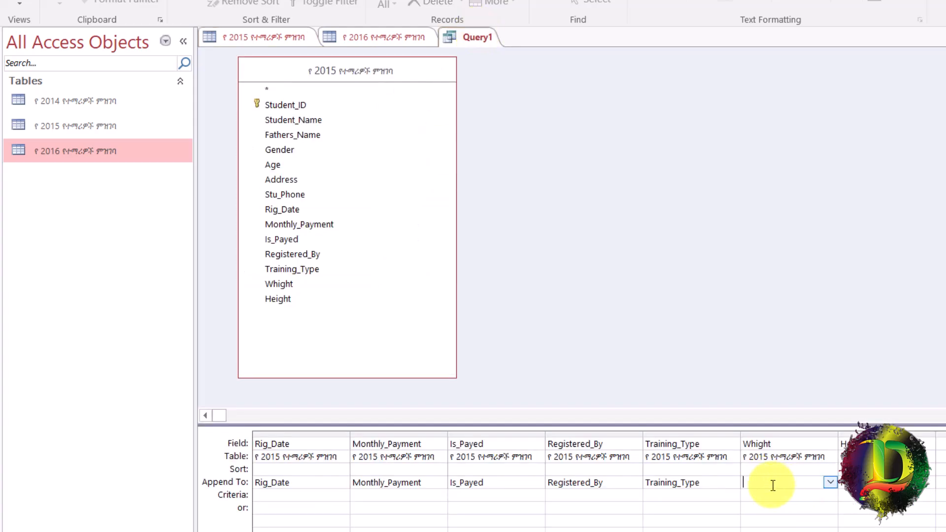
pyautogui.click(831, 484)
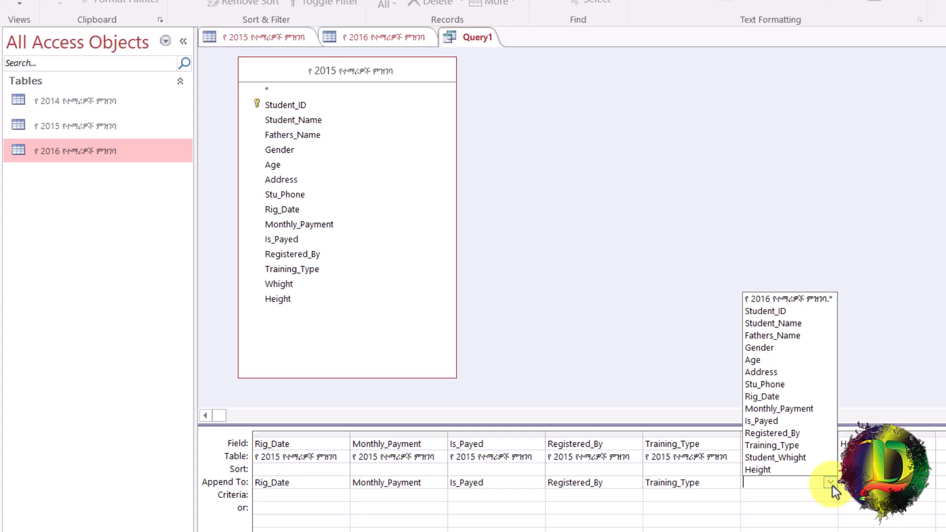
pyautogui.click(802, 457)
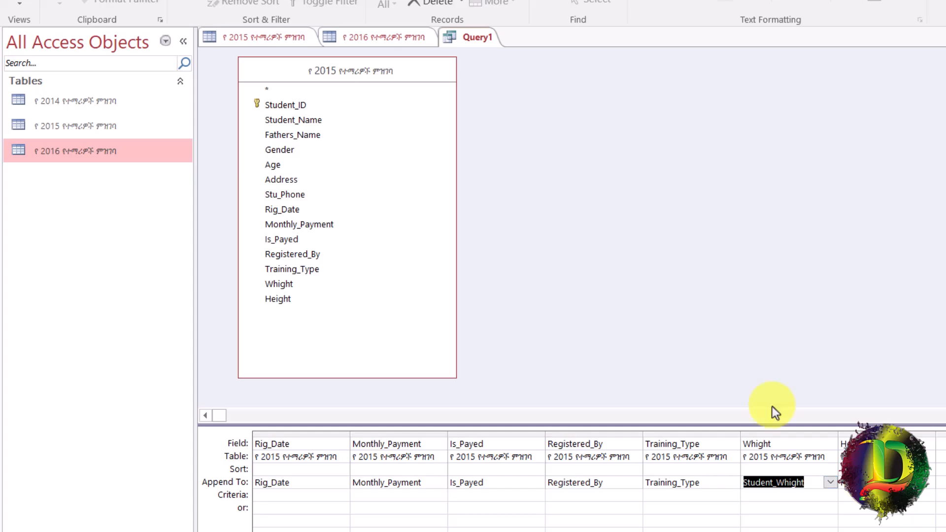
# Close the open designs of the 2016 and 2015 registration tables, leaving the append query open
pyautogui.rightClick(378, 38)
pyautogui.click(412, 70)
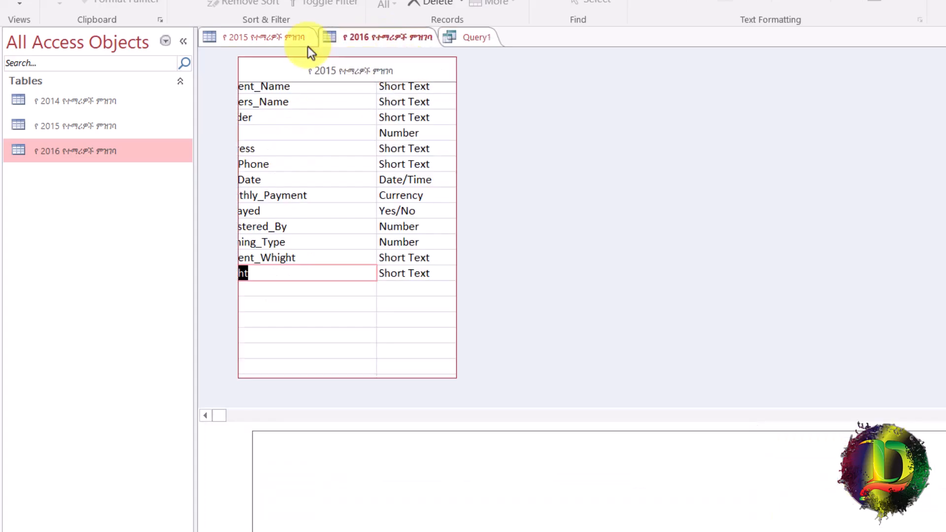
pyautogui.rightClick(288, 42)
pyautogui.click(323, 72)
# Save the append query under the name Append_Payment and close it
pyautogui.rightClick(251, 38)
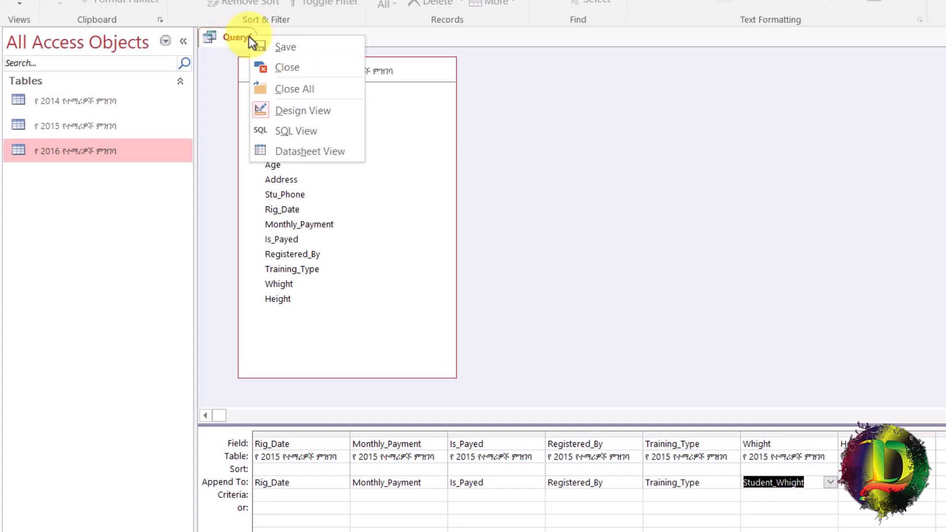
pyautogui.click(301, 48)
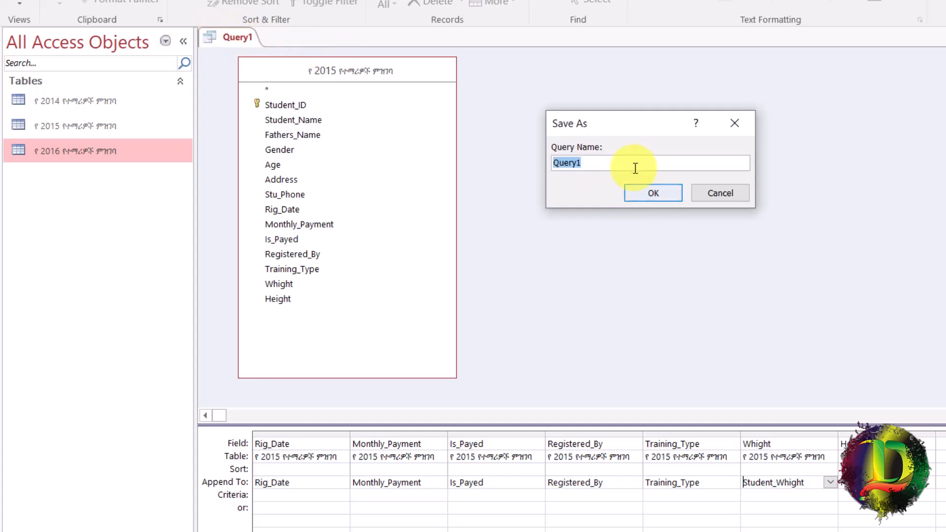
pyautogui.write('Appen')
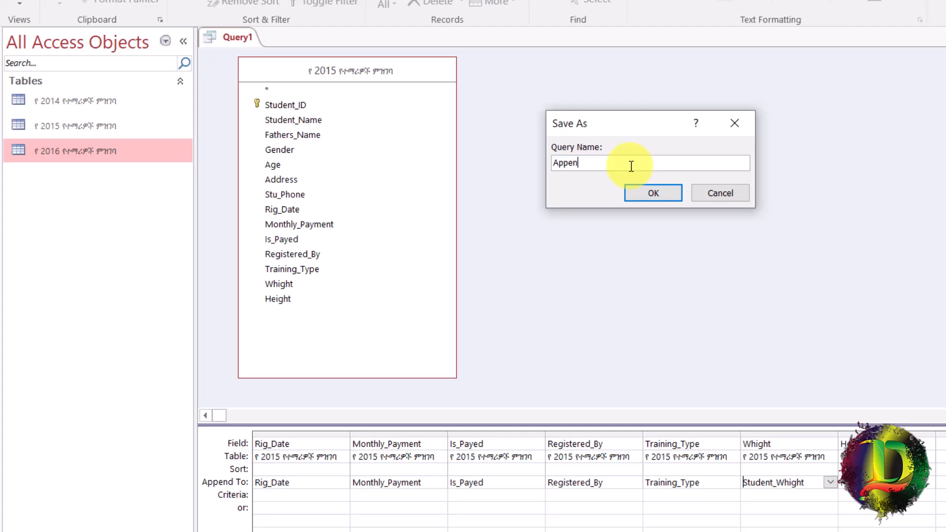
pyautogui.write('d_Payment')
pyautogui.click(662, 194)
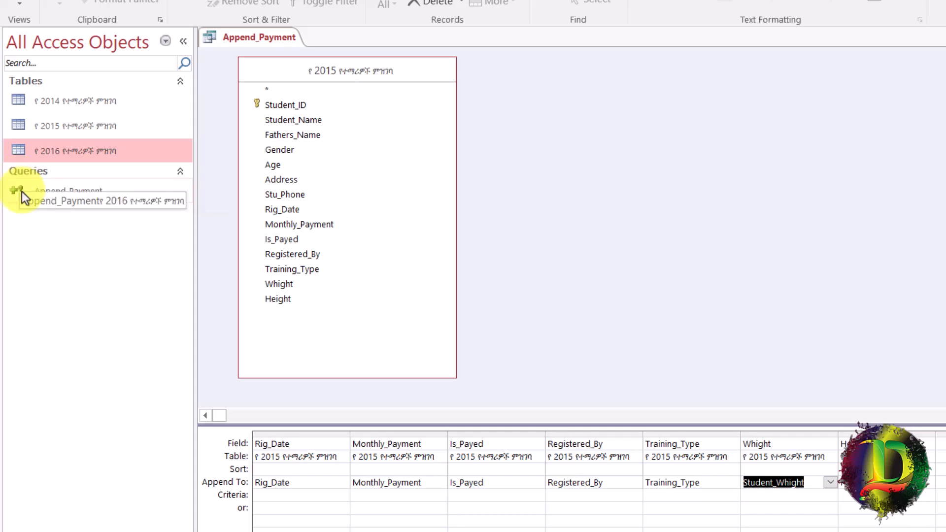
pyautogui.rightClick(243, 35)
pyautogui.click(288, 62)
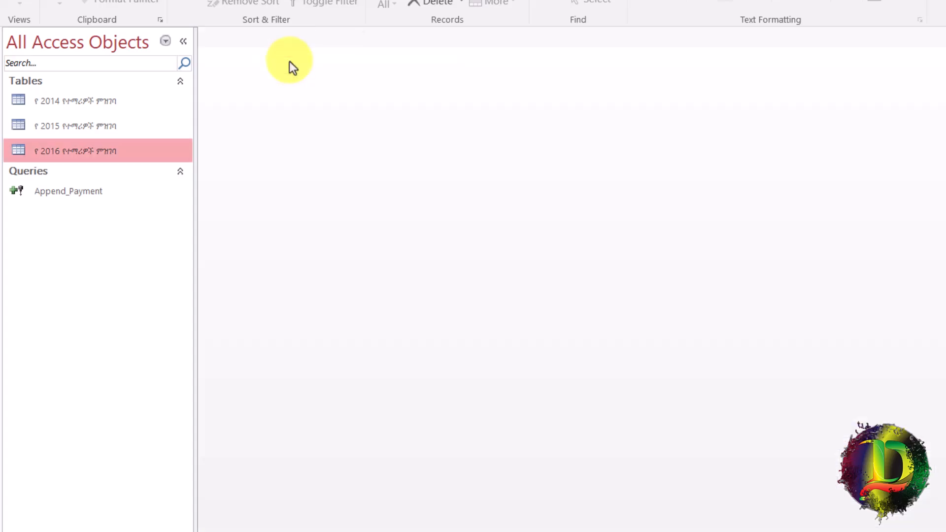
# Start the saved Append_Payment query, dismiss its run confirmation, and open it in Design View instead
pyautogui.doubleClick(63, 191)
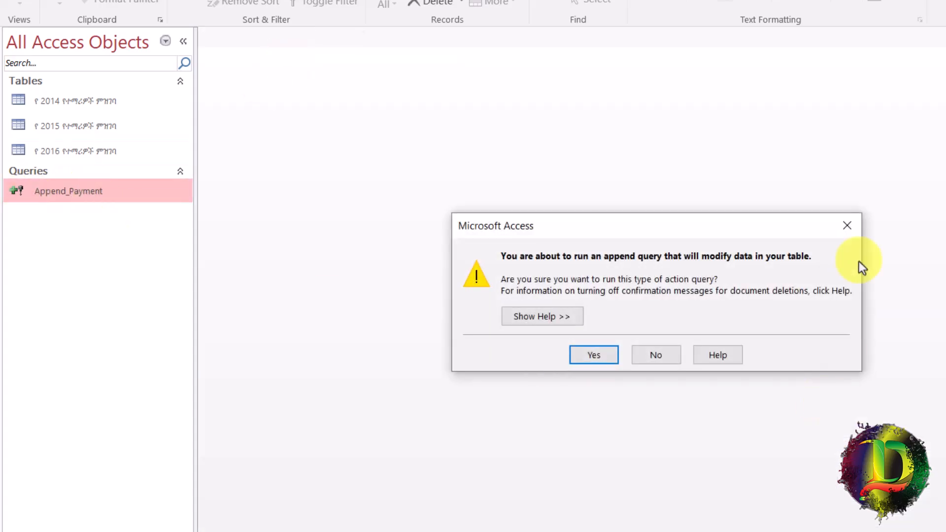
pyautogui.click(847, 226)
pyautogui.rightClick(77, 191)
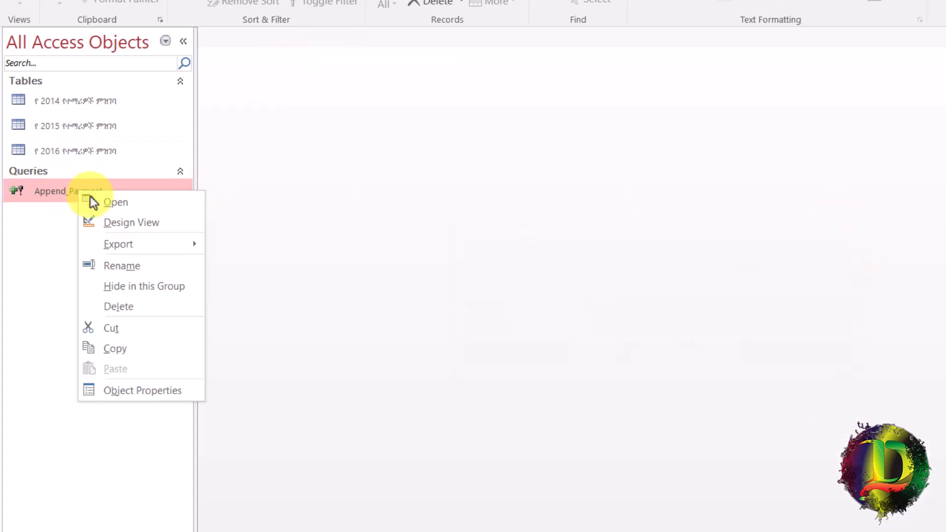
pyautogui.click(138, 229)
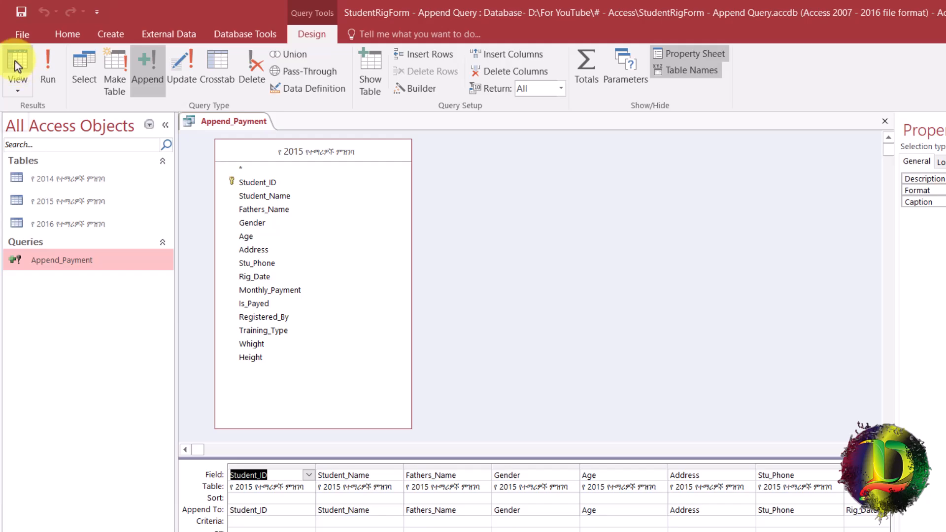
# Preview the unfiltered records of Append_Payment in Datasheet View and return to Design View
pyautogui.click(21, 92)
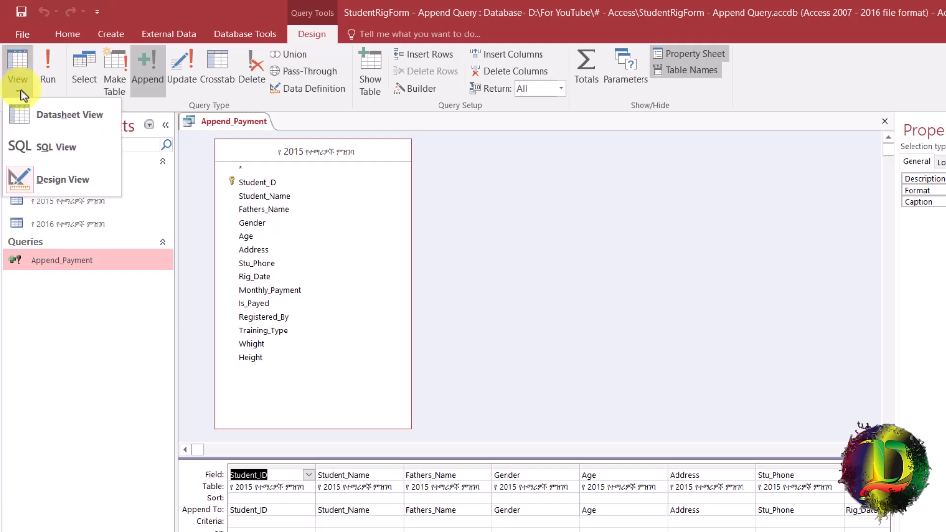
pyautogui.click(53, 113)
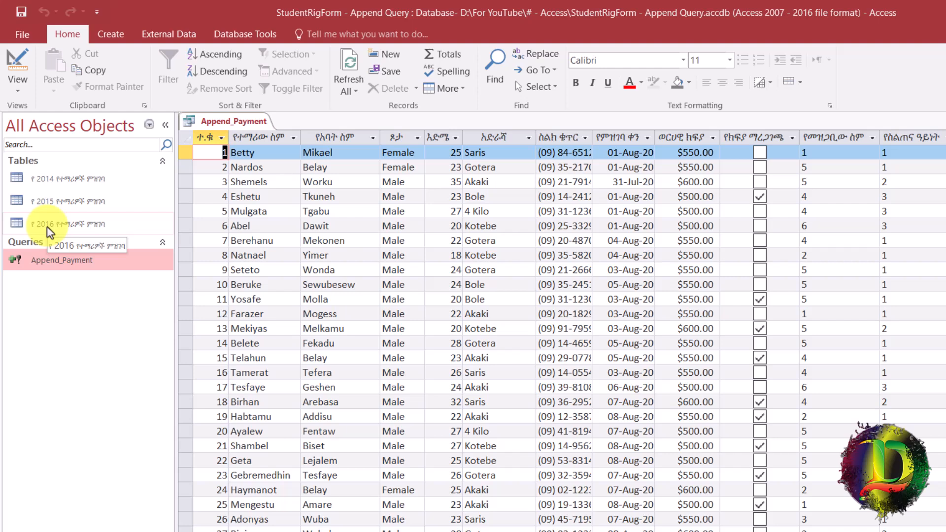
pyautogui.click(17, 88)
pyautogui.click(44, 191)
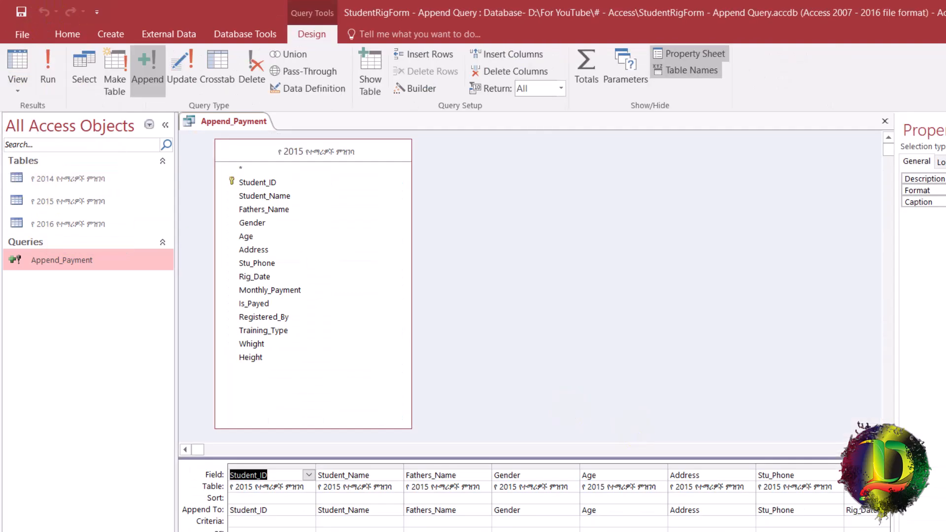
# Set the Is_Payed criterion to Yes in the append query and preview the filtered records
pyautogui.hscroll(5, 537, 498)
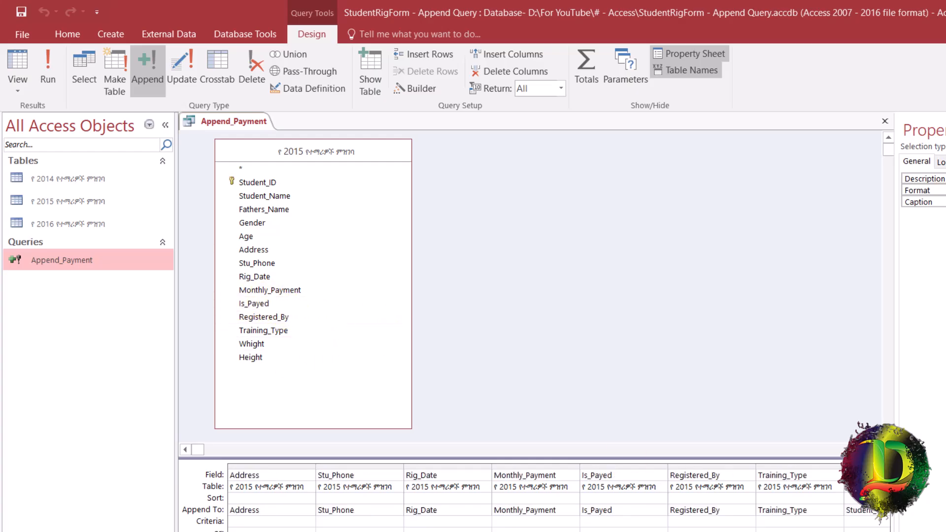
pyautogui.hscroll(1, 536, 498)
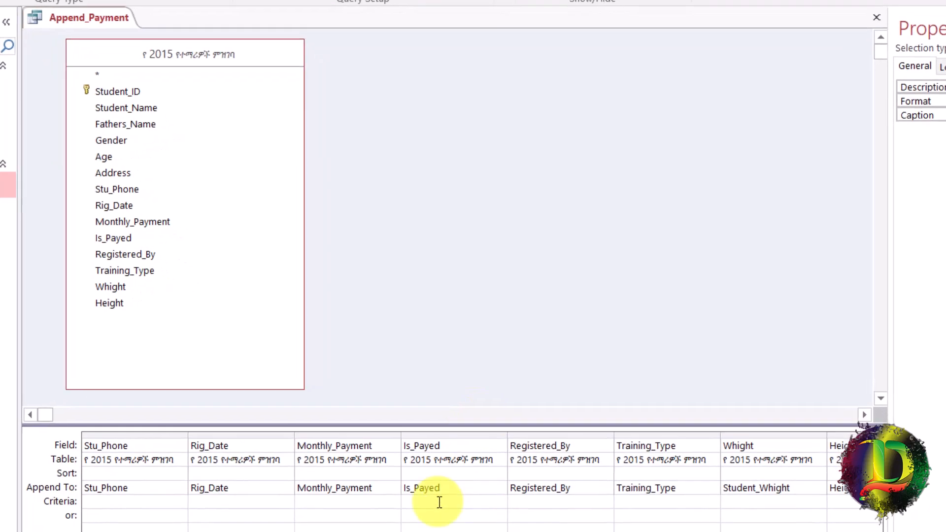
pyautogui.click(427, 502)
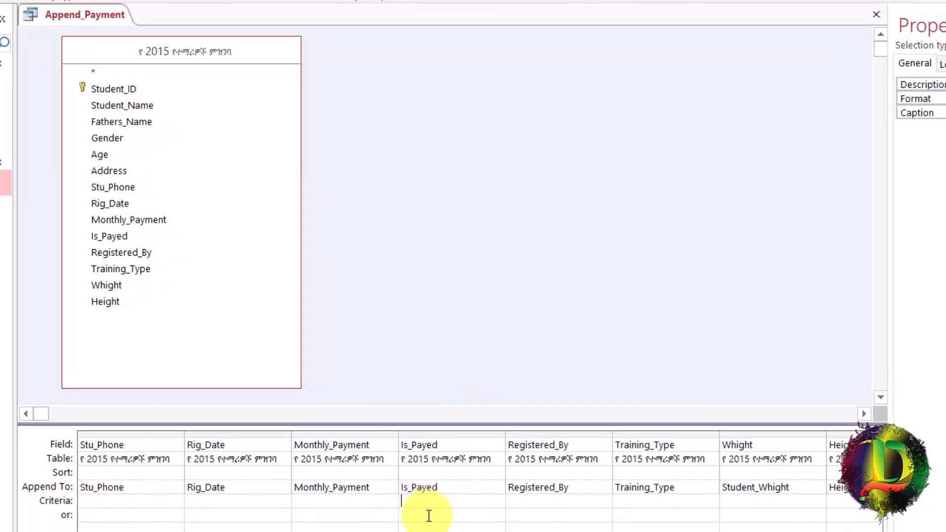
pyautogui.write('Yes')
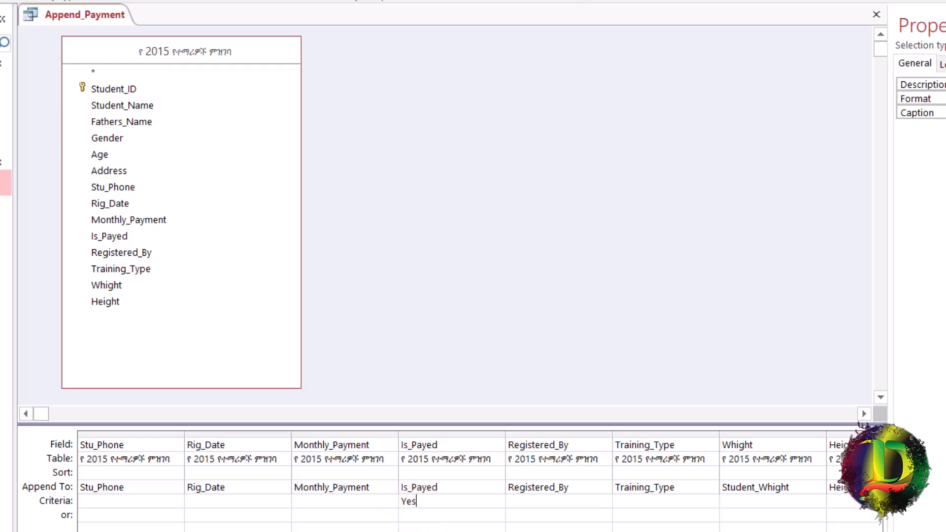
pyautogui.click(5, 1)
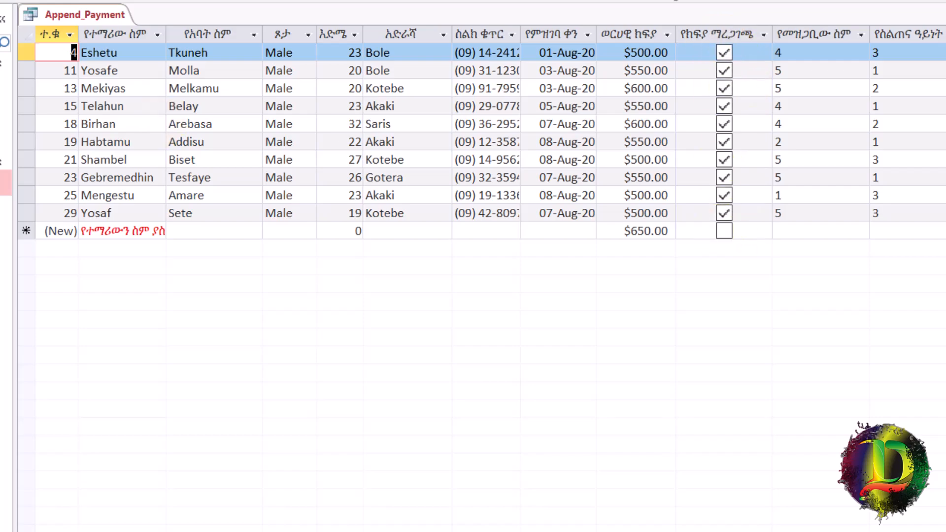
pyautogui.click(4, 1)
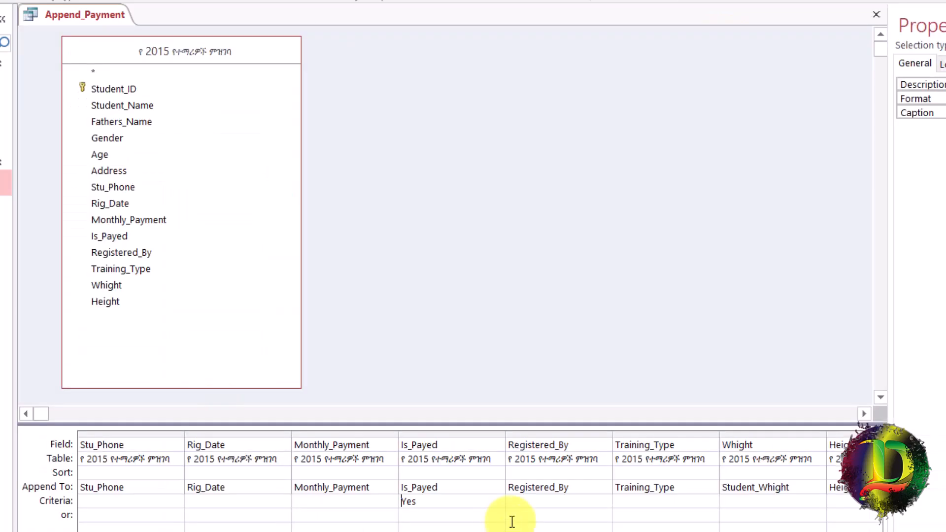
# Replace the Is_Payed criterion with Male as the Gender criterion and preview the filtered records
pyautogui.moveTo(437, 502); pyautogui.dragTo(355, 507)
pyautogui.press('Delete')
pyautogui.moveTo(119, 531); pyautogui.dragTo(88, 531)
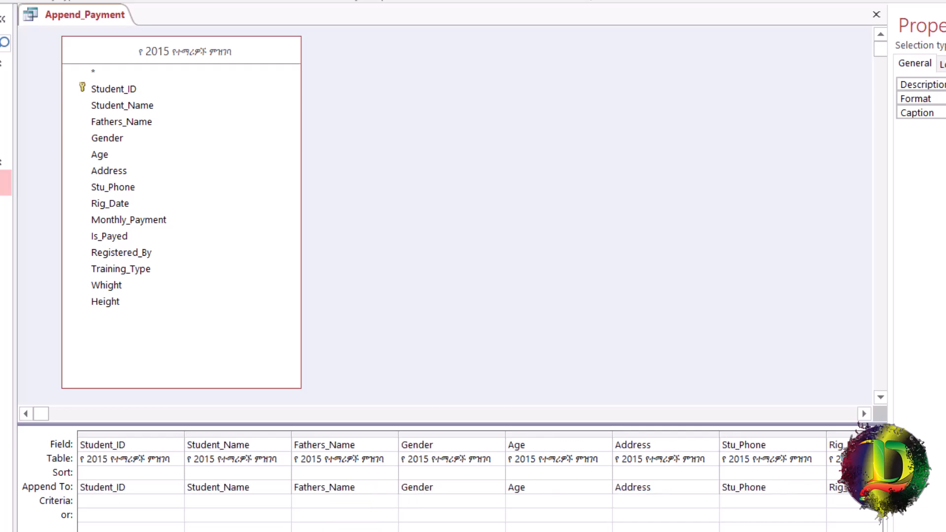
pyautogui.click(426, 502)
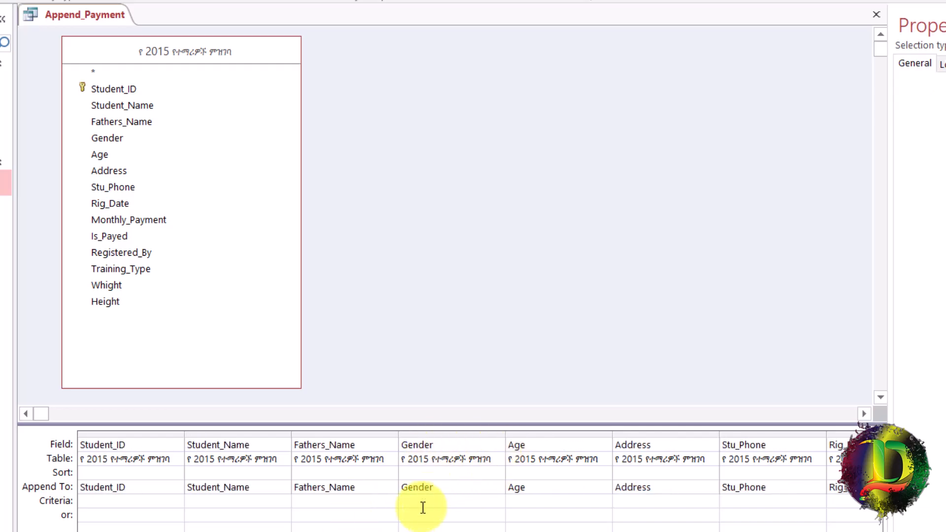
pyautogui.write('Male')
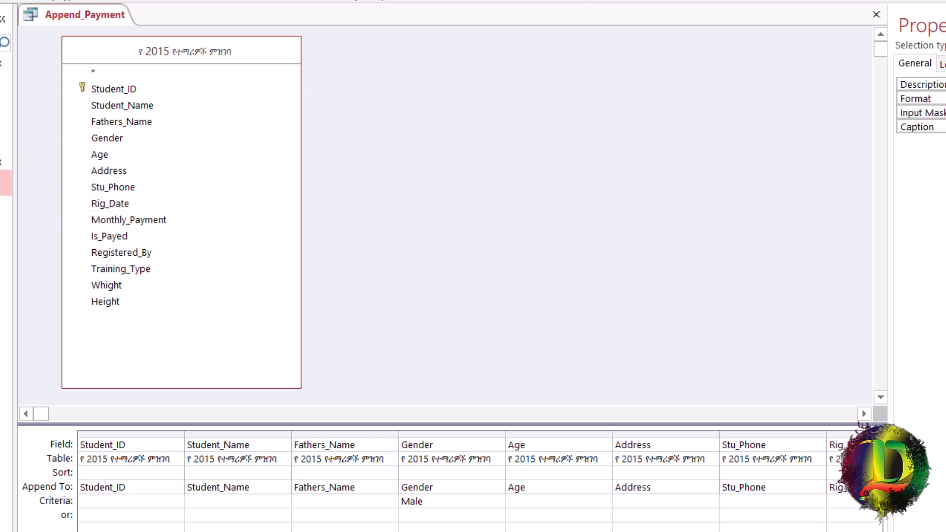
pyautogui.click(0, 0)
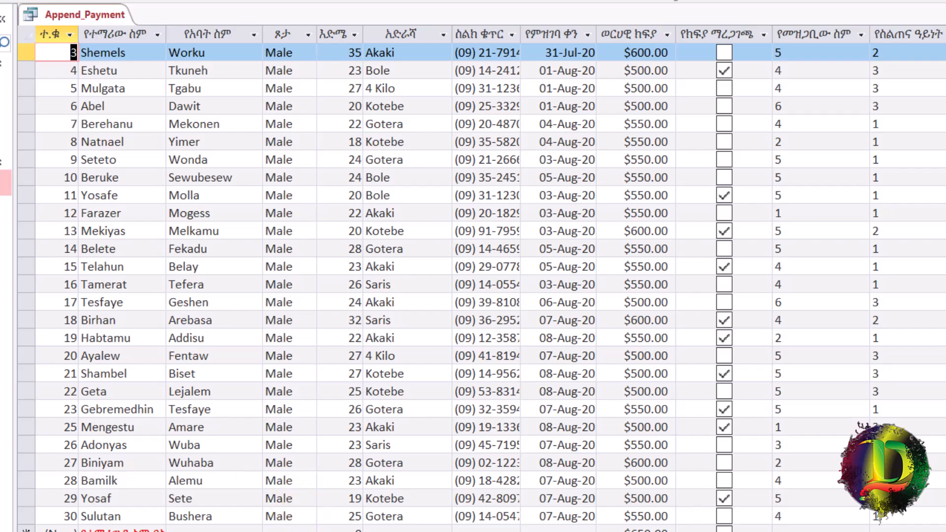
# Return to the query design and clear the Male criterion from the Gender column
pyautogui.click(945, 531)
pyautogui.moveTo(441, 502); pyautogui.dragTo(332, 504)
pyautogui.press('Delete')
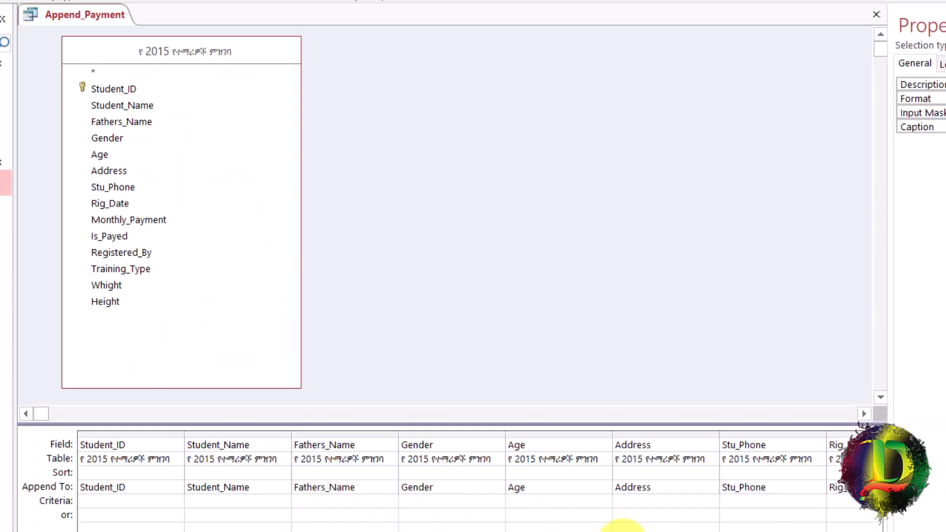
# Restrict the append query to paid students with Yes as the Is_Payed criterion, and preview the selection in Datasheet View
pyautogui.hscroll(4, 473, 478)
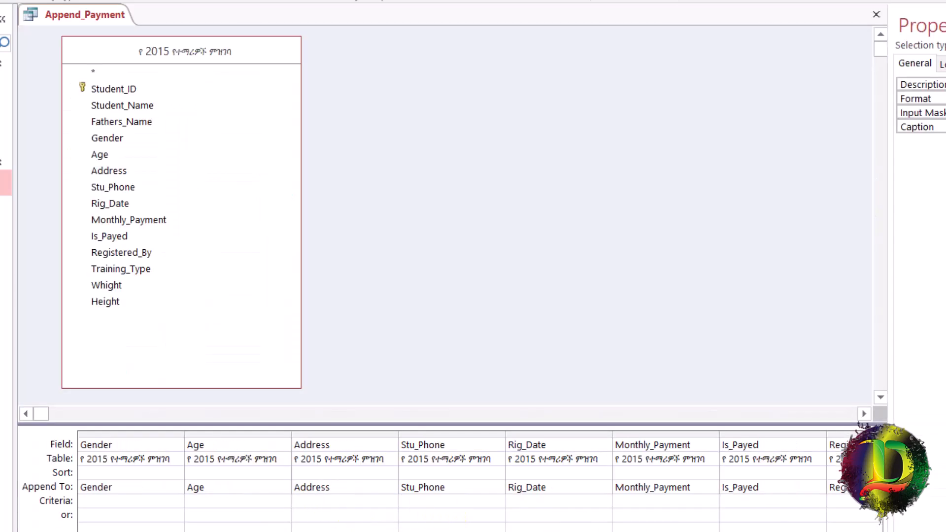
pyautogui.click(647, 508)
pyautogui.write('YES')
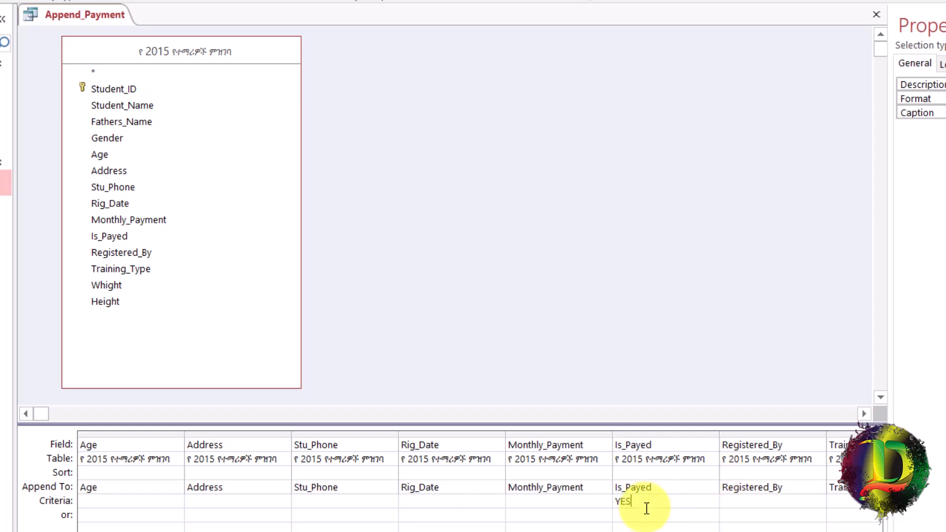
pyautogui.click(0, 0)
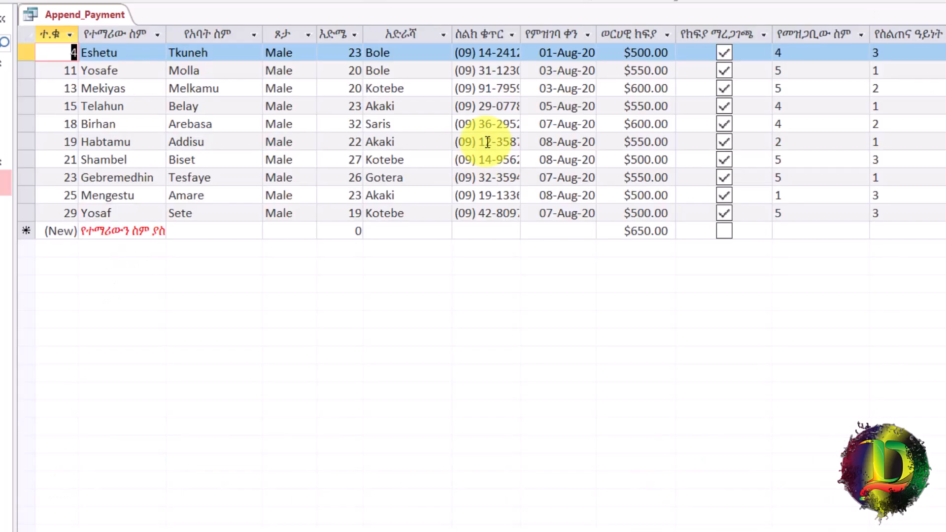
pyautogui.click(18, 64)
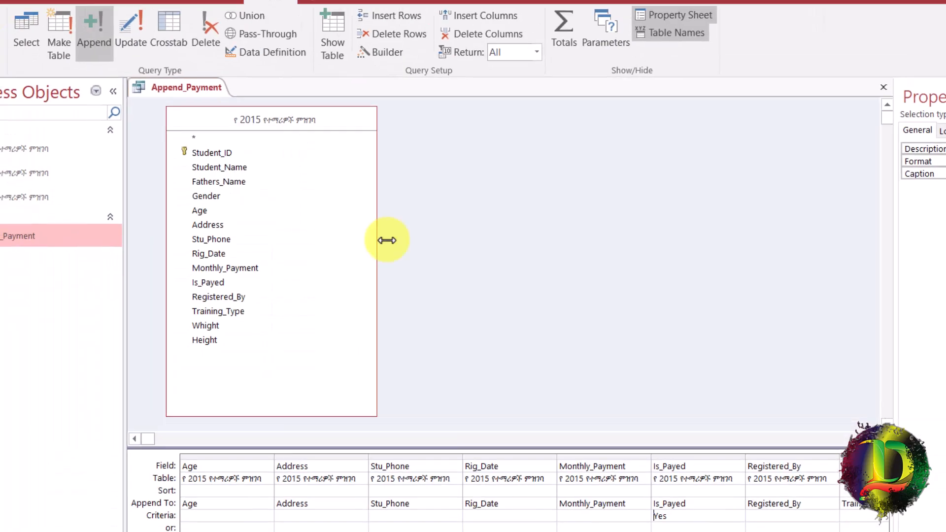
# Run the append query, accepting all its prompts, and open the 2016 registration table to check the appended records
pyautogui.click(48, 64)
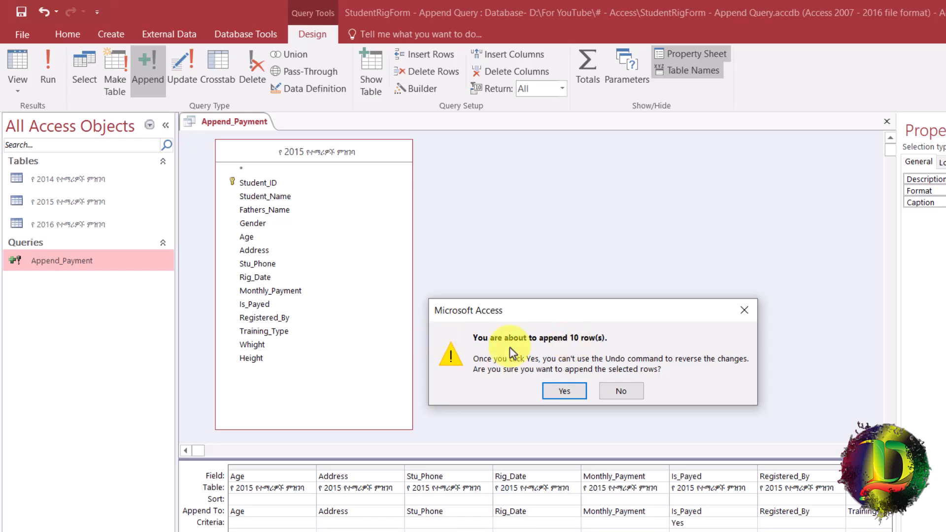
pyautogui.click(561, 392)
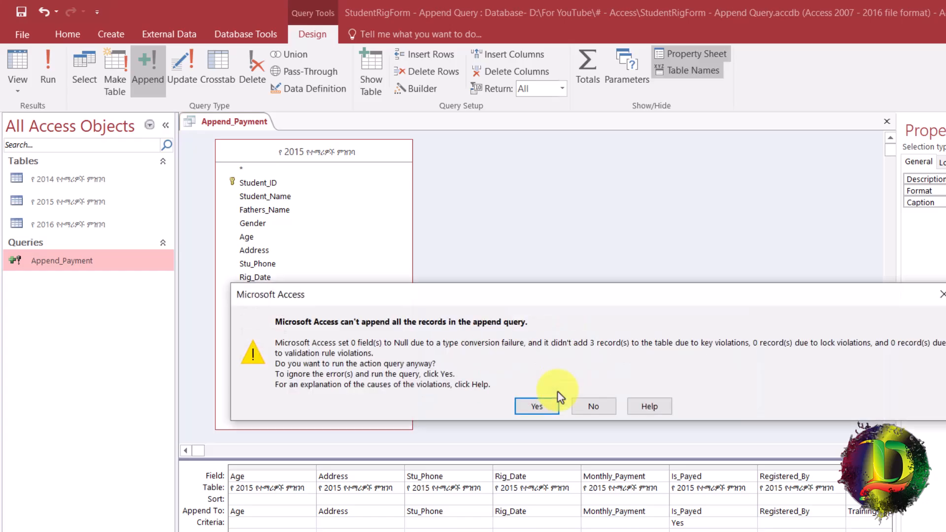
pyautogui.click(548, 408)
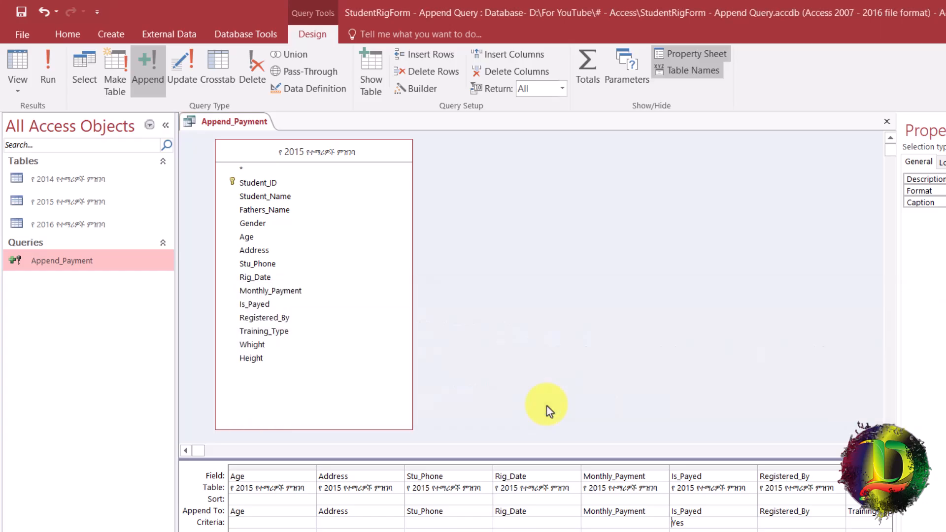
pyautogui.click(36, 227)
pyautogui.doubleClick(36, 227)
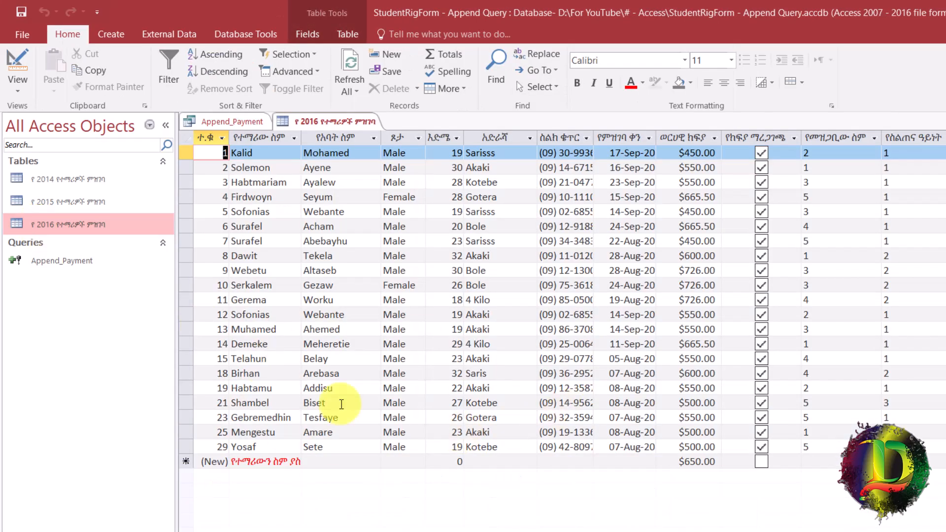
# Open the 2015 registration table and compare its paid record 23 with the same record in the 2016 table
pyautogui.doubleClick(57, 211)
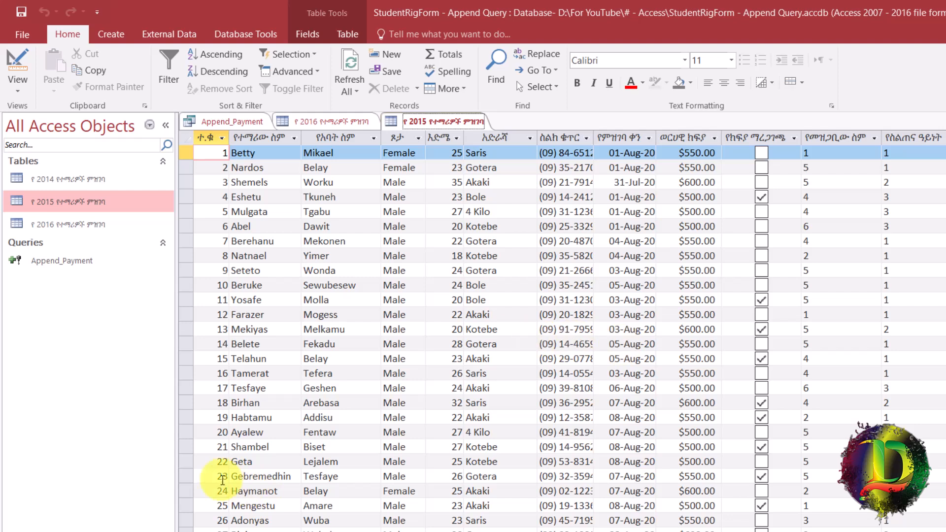
pyautogui.click(188, 477)
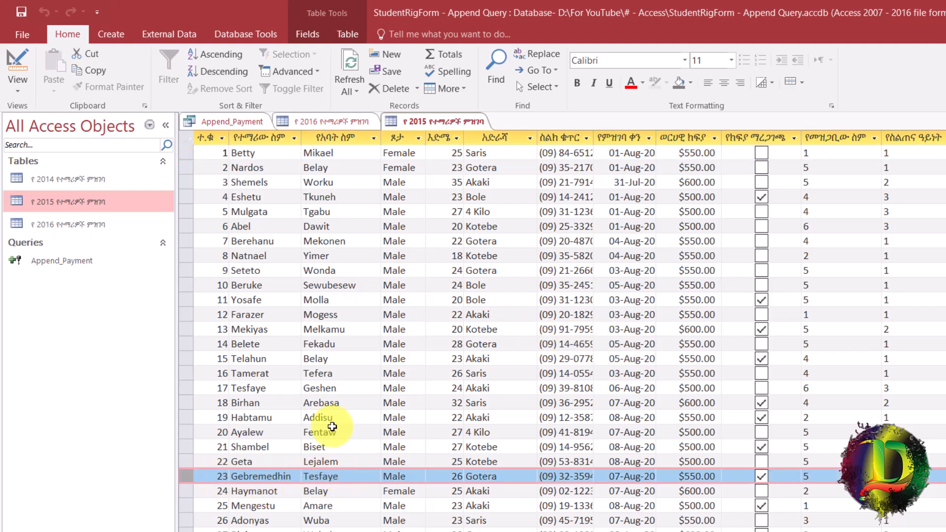
pyautogui.click(317, 124)
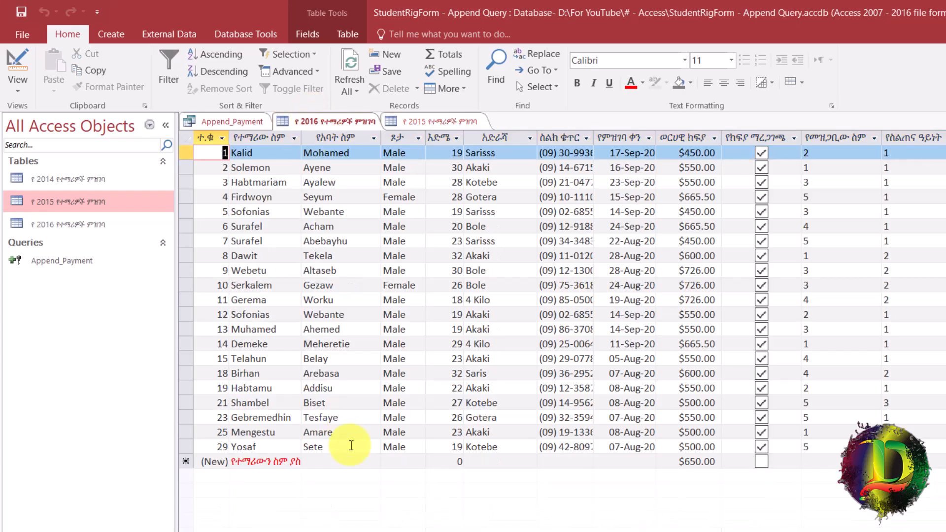
pyautogui.click(185, 418)
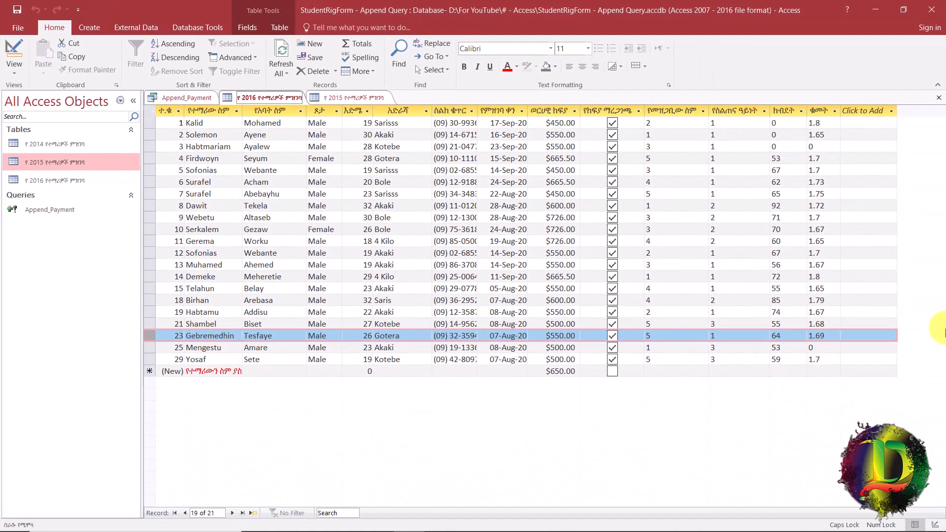
# Open a second Access window and start a new blank desktop database
pyautogui.moveTo(675, 526)
pyautogui.click(413, 525)
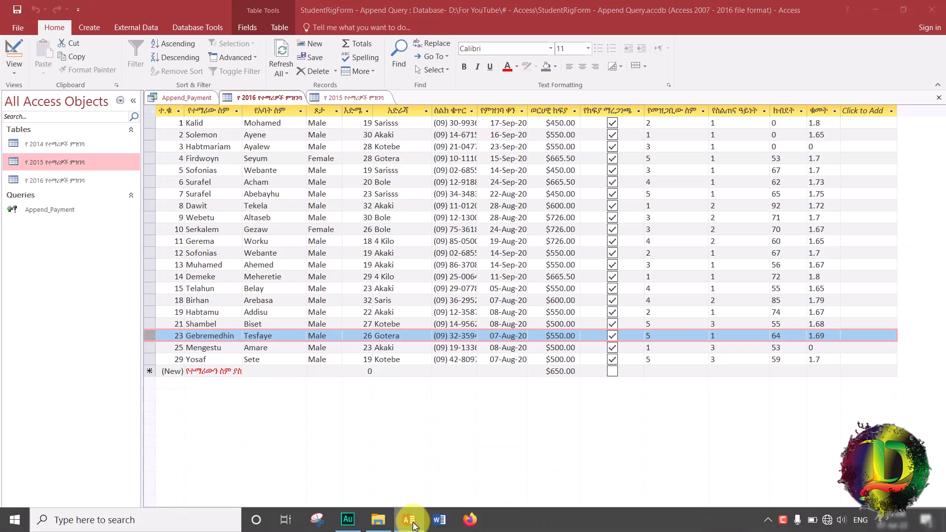
pyautogui.rightClick(413, 525)
pyautogui.click(368, 460)
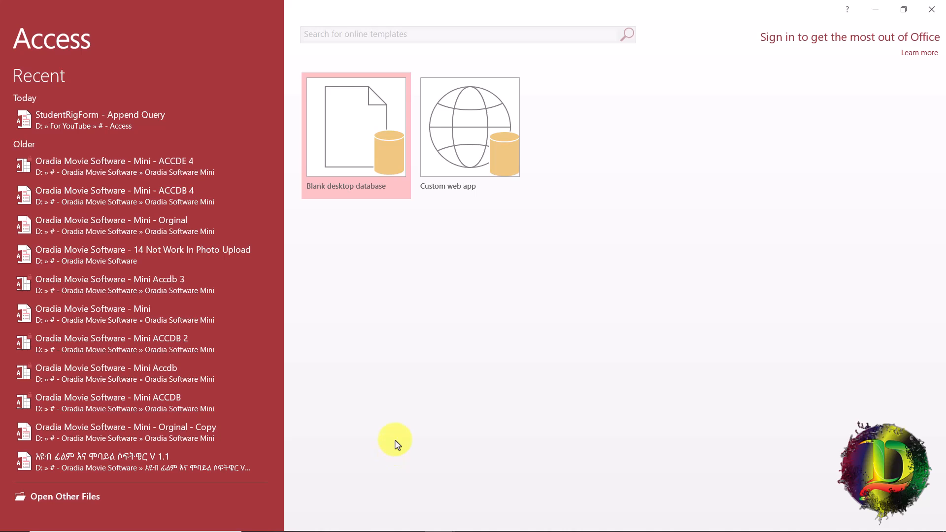
pyautogui.click(344, 134)
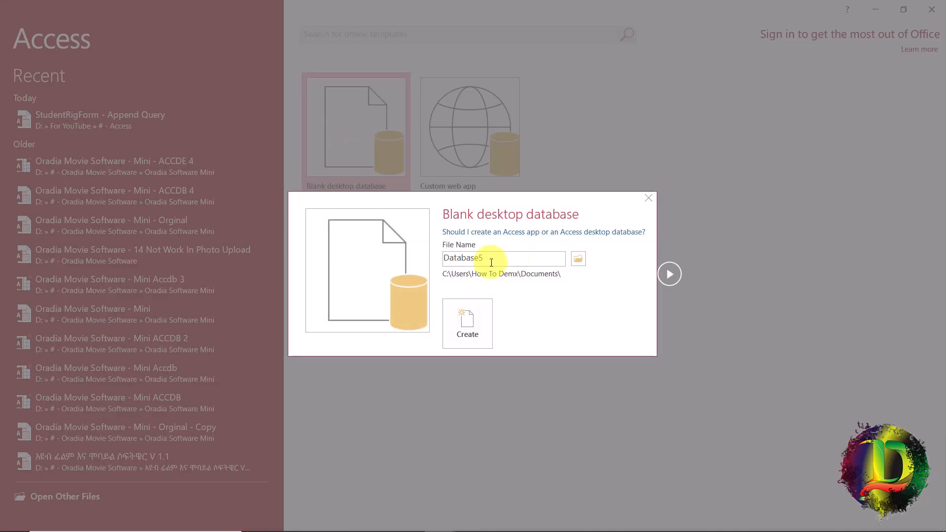
# Name the new database Female_Database, set Downloads as its location, and create it
pyautogui.moveTo(491, 262); pyautogui.dragTo(436, 257)
pyautogui.write('Female_')
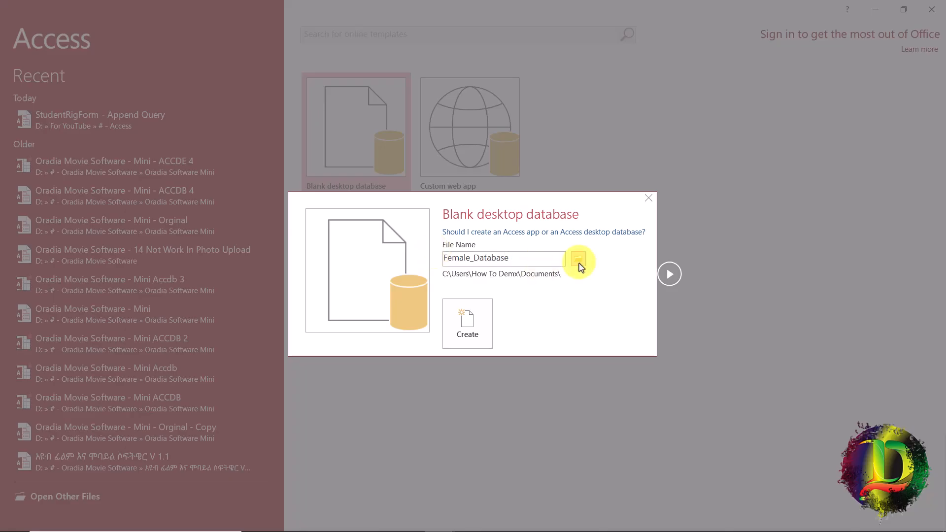
pyautogui.click(578, 259)
pyautogui.click(53, 118)
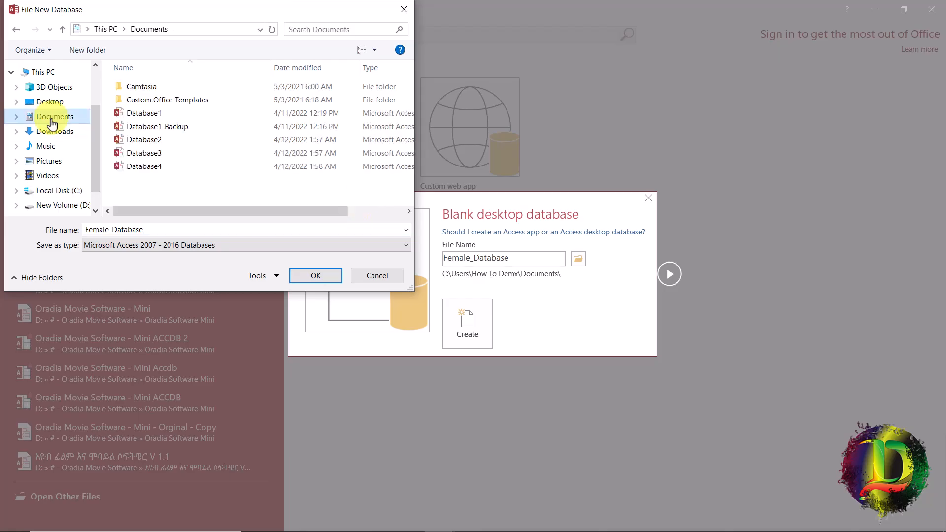
pyautogui.click(55, 131)
pyautogui.click(315, 275)
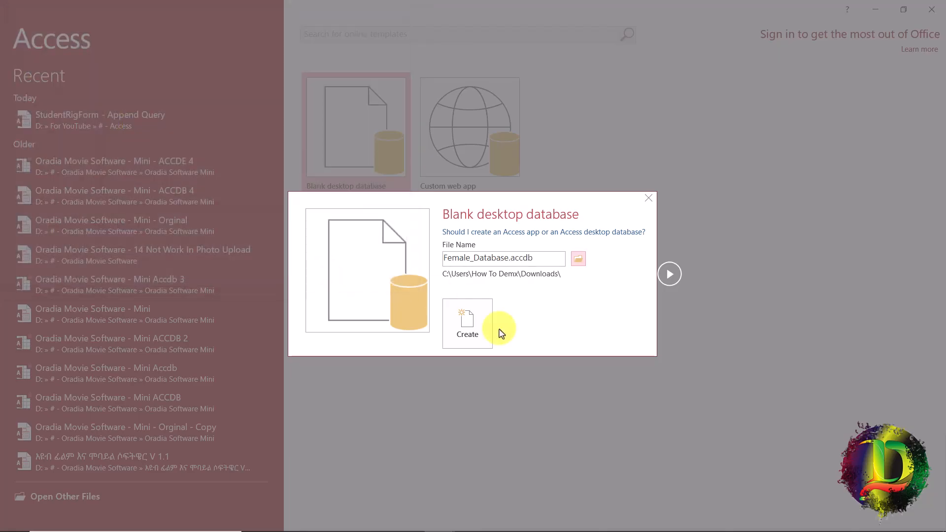
pyautogui.click(469, 325)
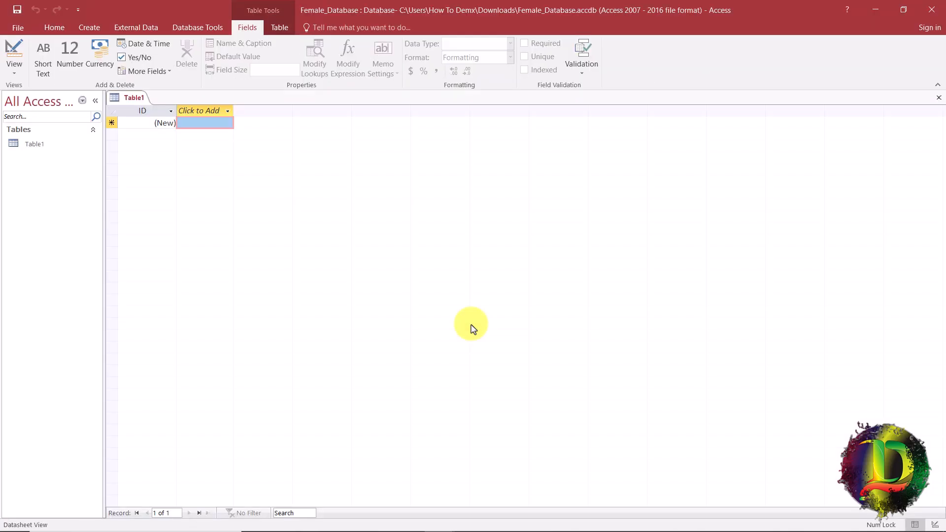
# Save the default table as FemaleTable and open it in Design View
pyautogui.rightClick(124, 98)
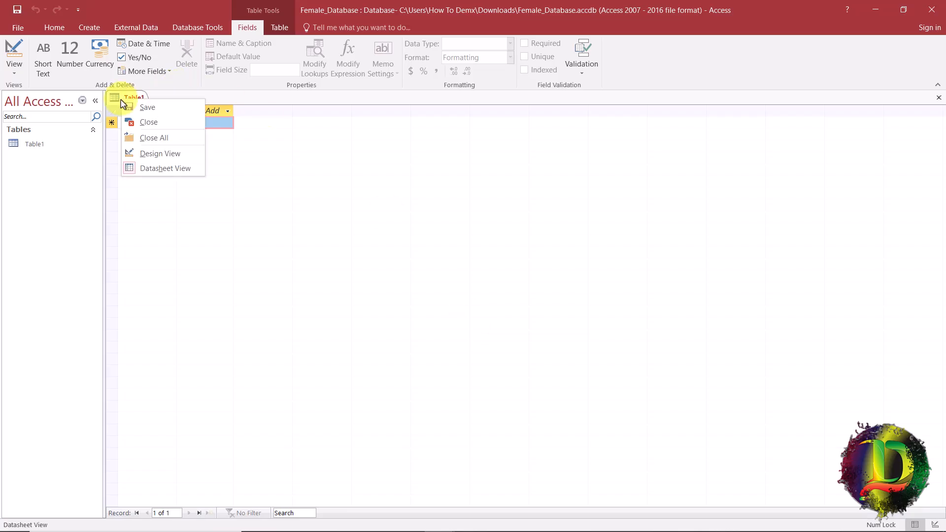
pyautogui.click(150, 156)
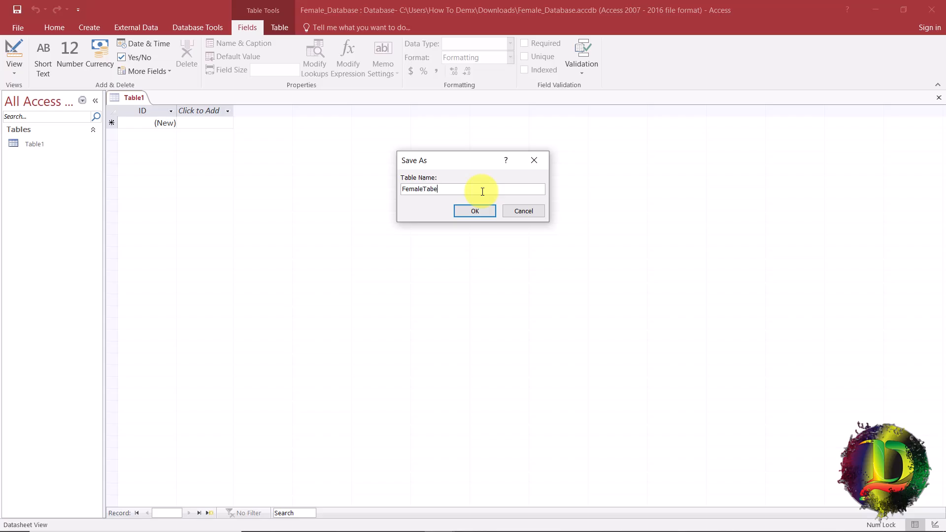
pyautogui.click(475, 212)
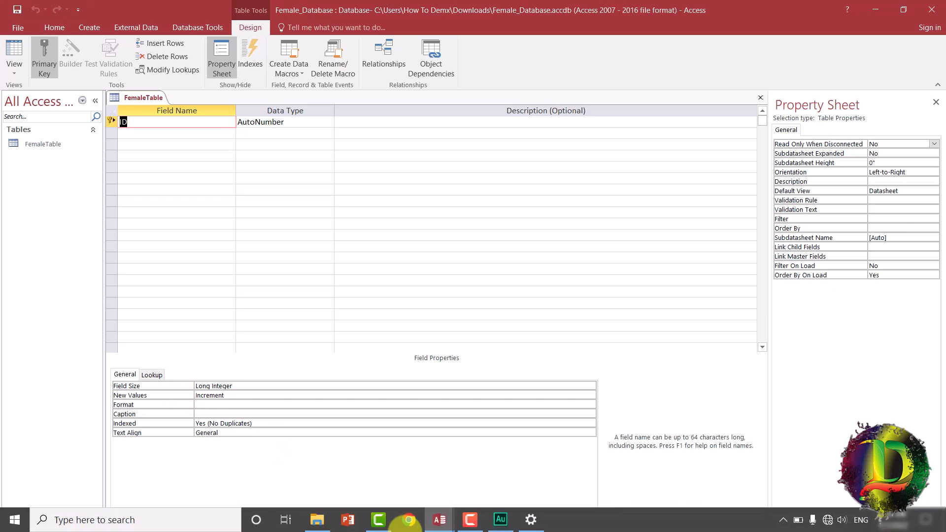
# Switch to the StudentRigForm database, open the 2016 registration table in Design View, and copy all field rows from Student_ID to Height
pyautogui.click(440, 522)
pyautogui.click(385, 443)
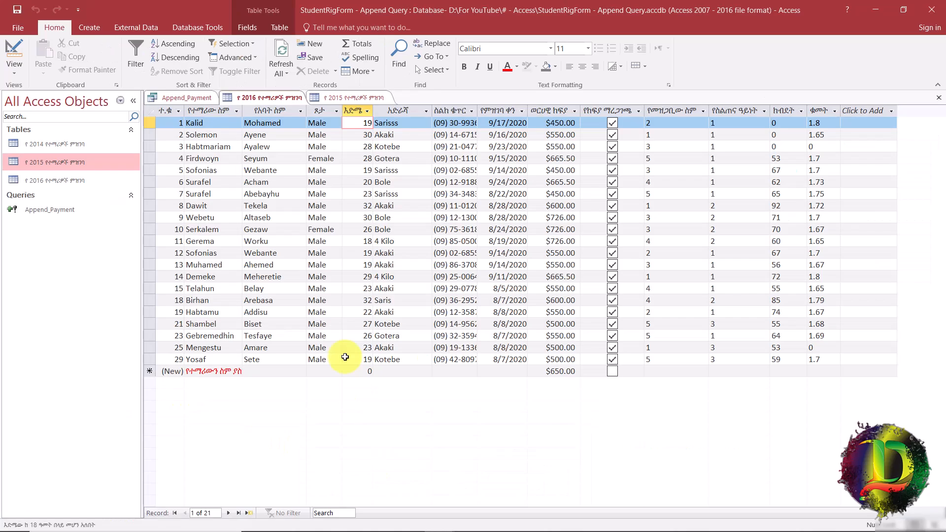
pyautogui.rightClick(258, 100)
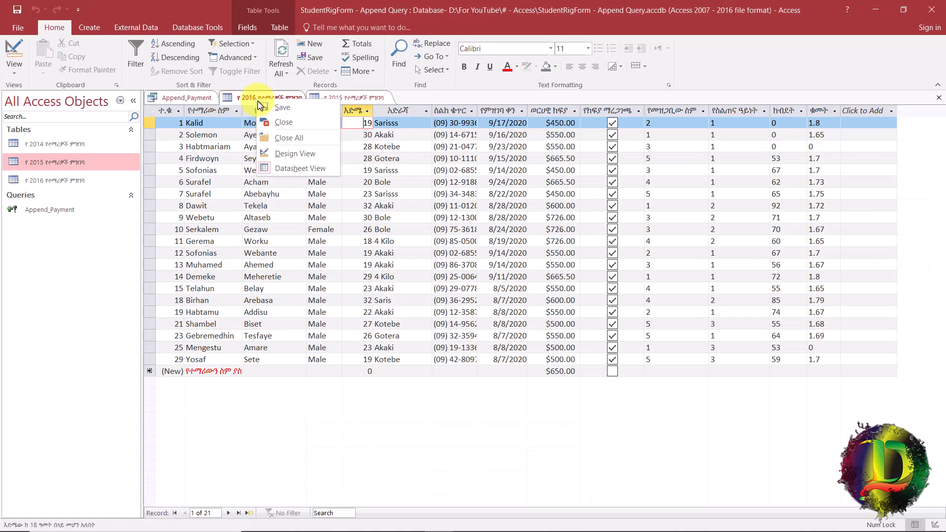
pyautogui.click(295, 153)
pyautogui.moveTo(149, 120); pyautogui.dragTo(145, 266)
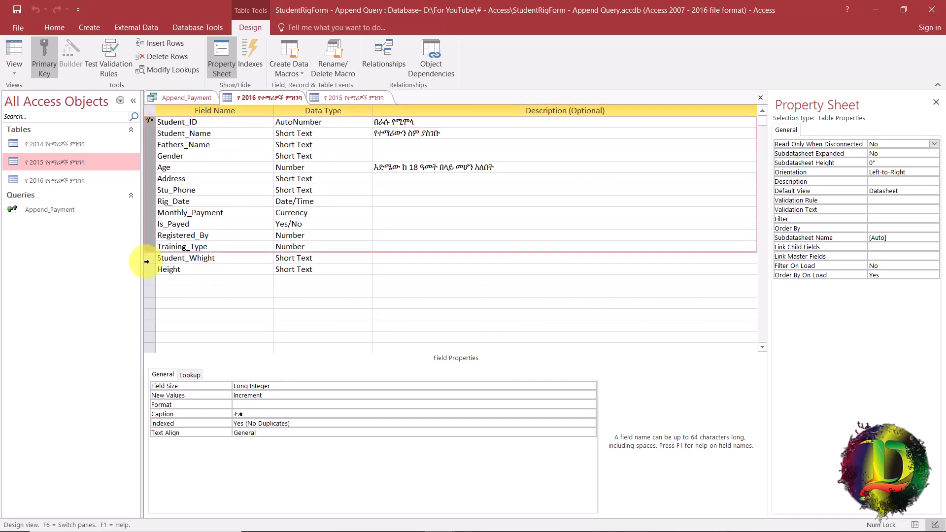
pyautogui.hotkey('ctrl', 'c')
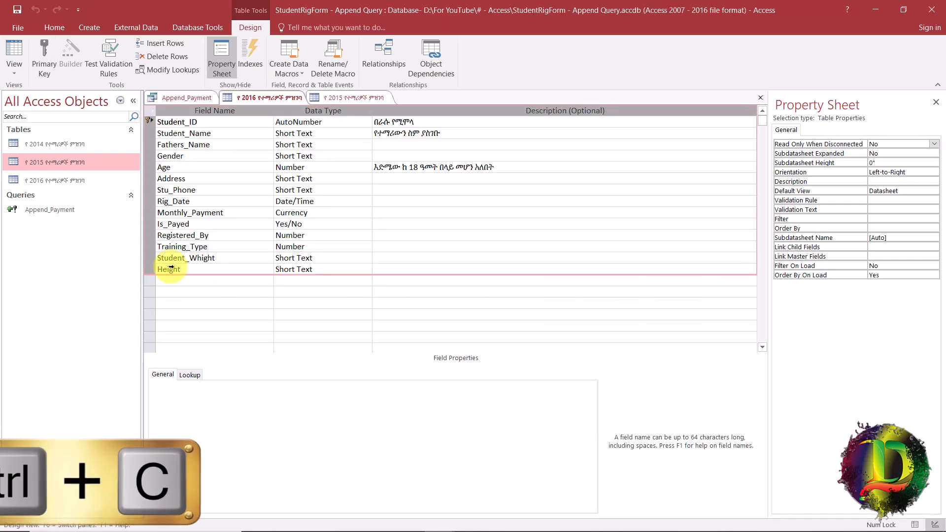
# Return to Female_Database and paste the copied field definitions into FemaleTable in place of the ID field
pyautogui.moveTo(450, 528)
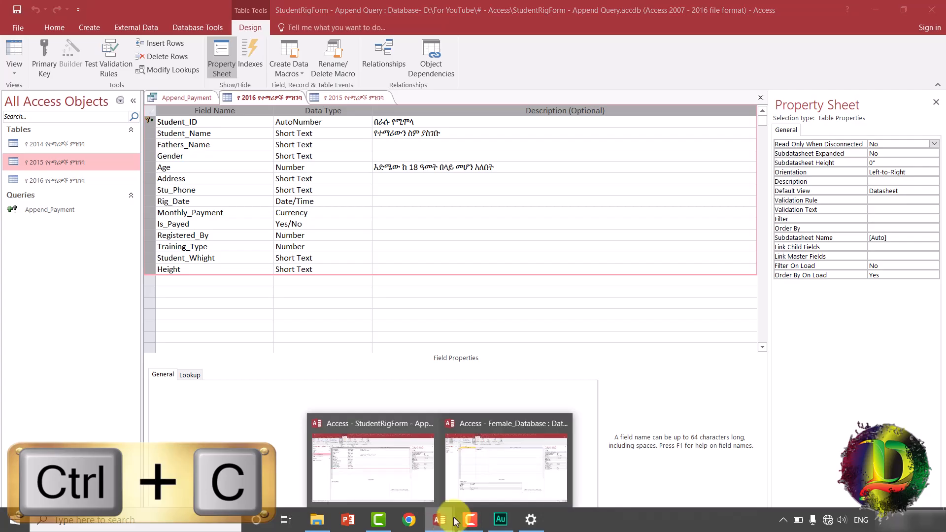
pyautogui.click(503, 493)
pyautogui.click(112, 122)
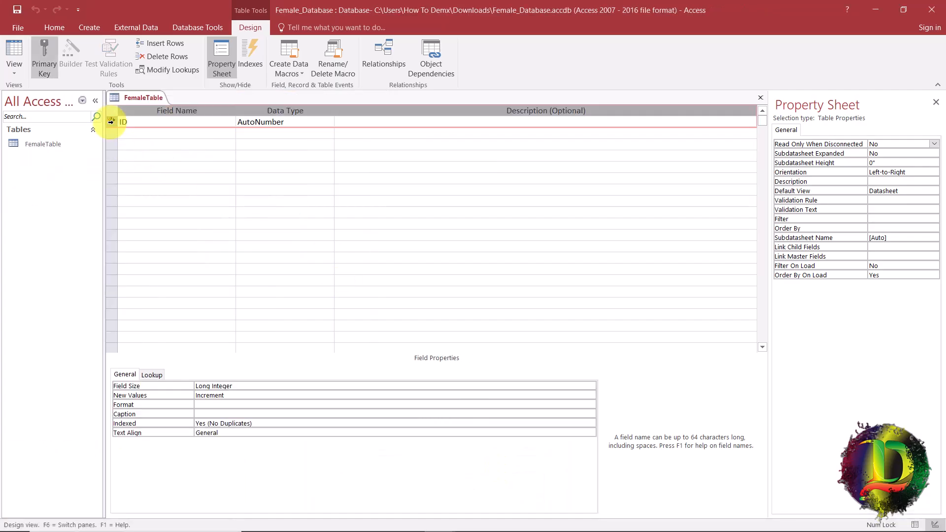
pyautogui.hotkey('ctrl', 'v')
pyautogui.click(453, 311)
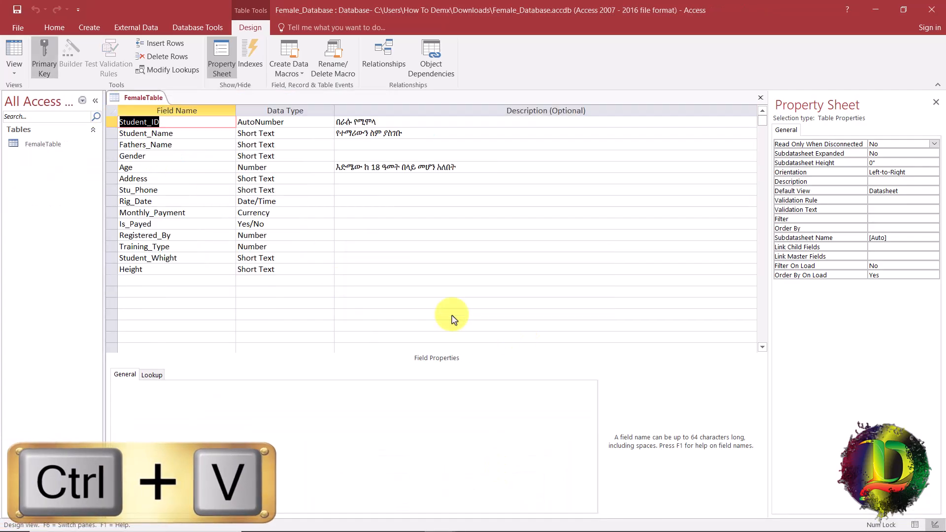
# Make Student_ID the primary key of FemaleTable and save the table design
pyautogui.click(112, 124)
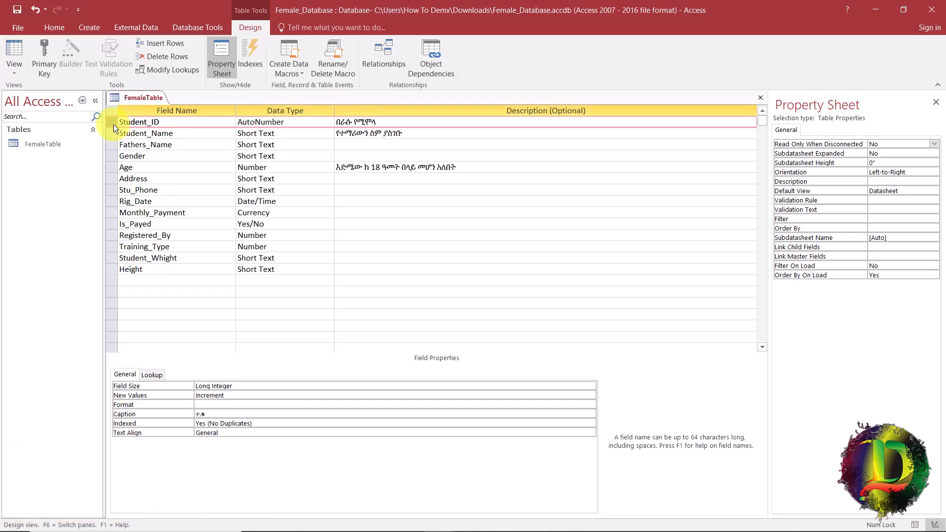
pyautogui.rightClick(114, 124)
pyautogui.click(141, 131)
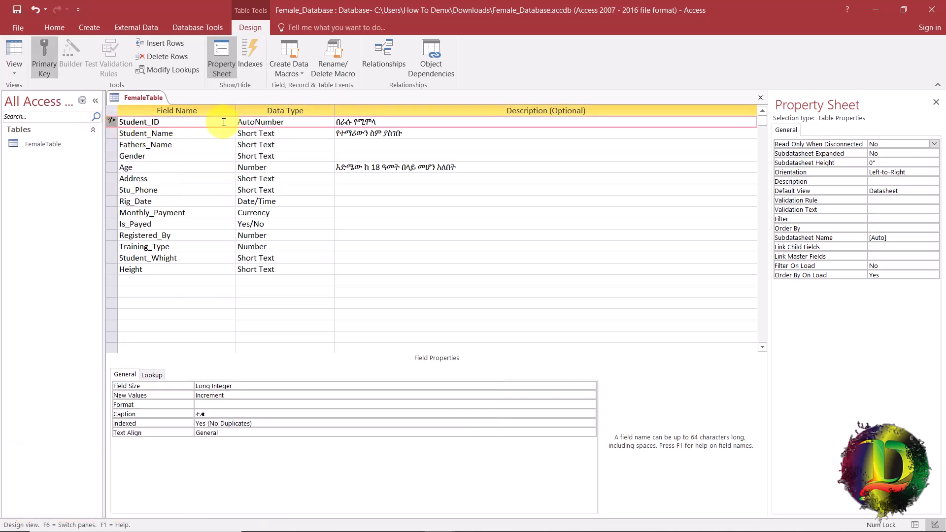
pyautogui.rightClick(147, 98)
pyautogui.click(158, 117)
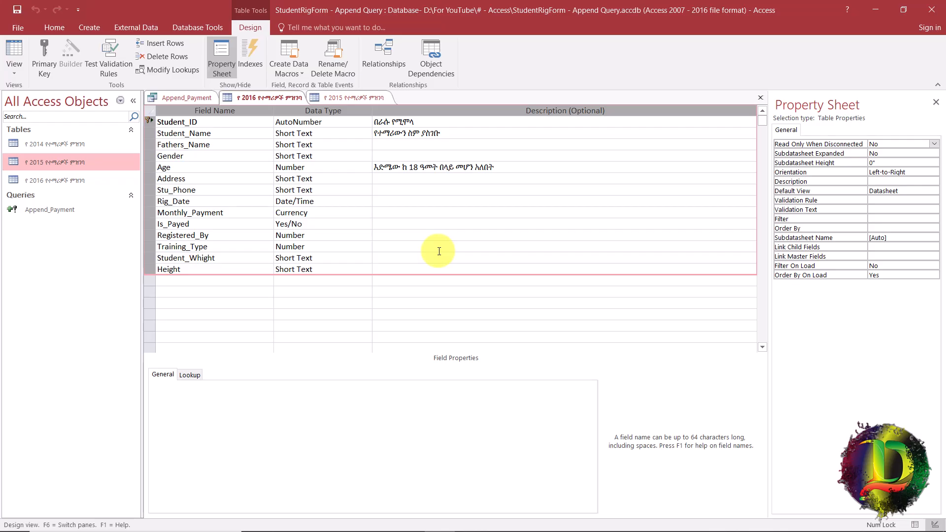
# In the StudentRigForm database, close all open objects and create a new query in Design View based on the 2016 registration table
pyautogui.rightClick(265, 98)
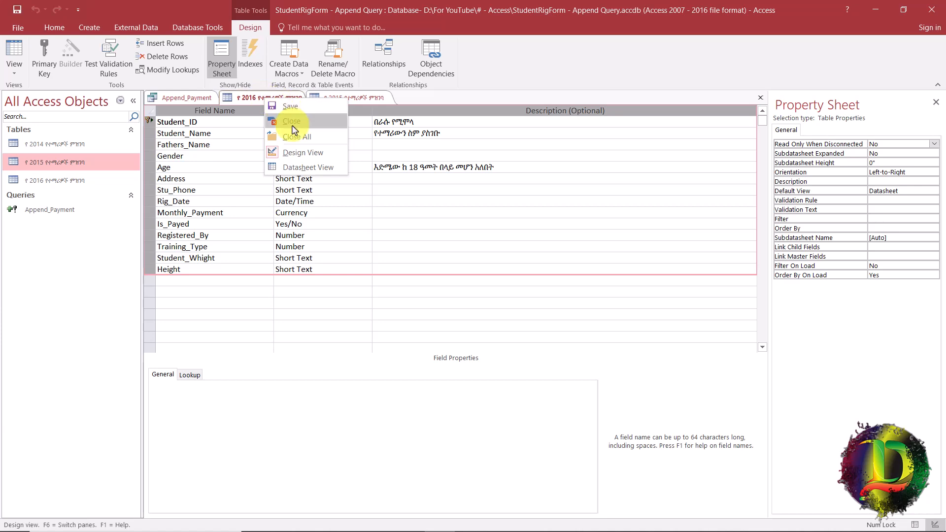
pyautogui.click(296, 138)
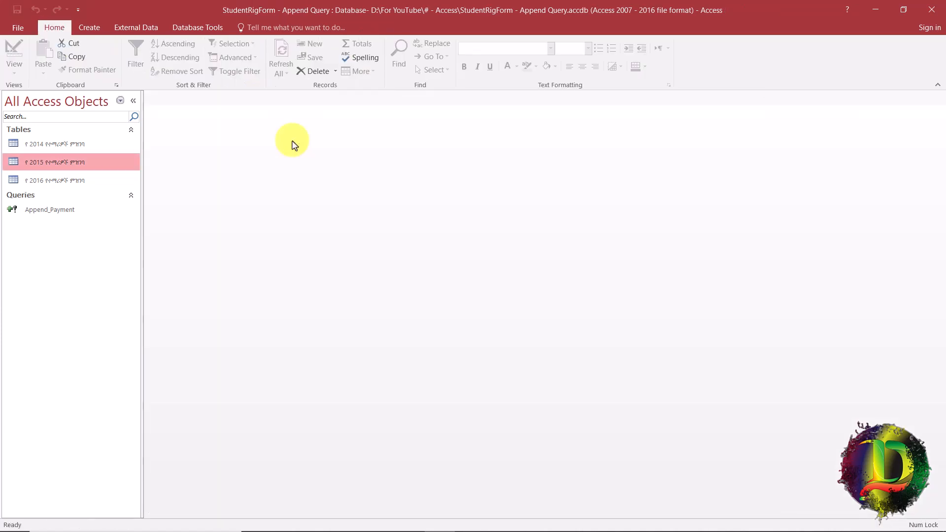
pyautogui.click(89, 28)
pyautogui.click(179, 58)
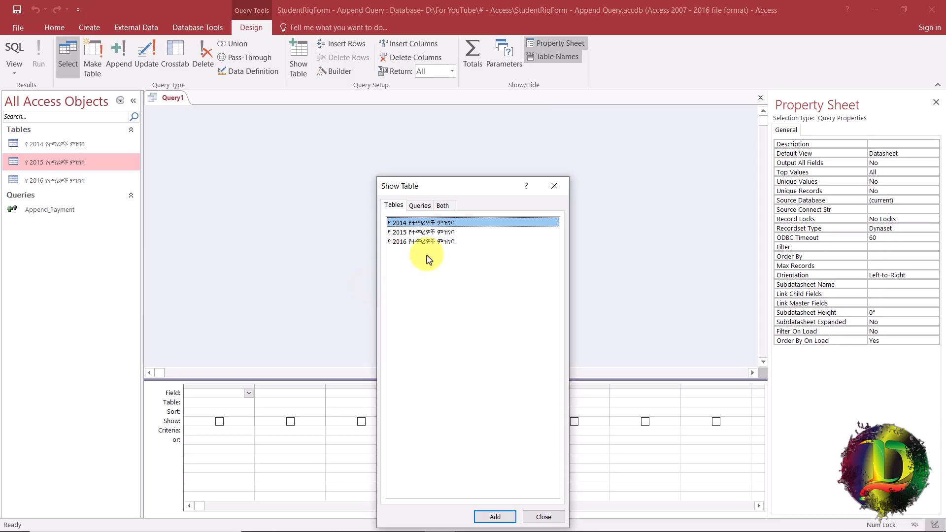
pyautogui.doubleClick(414, 242)
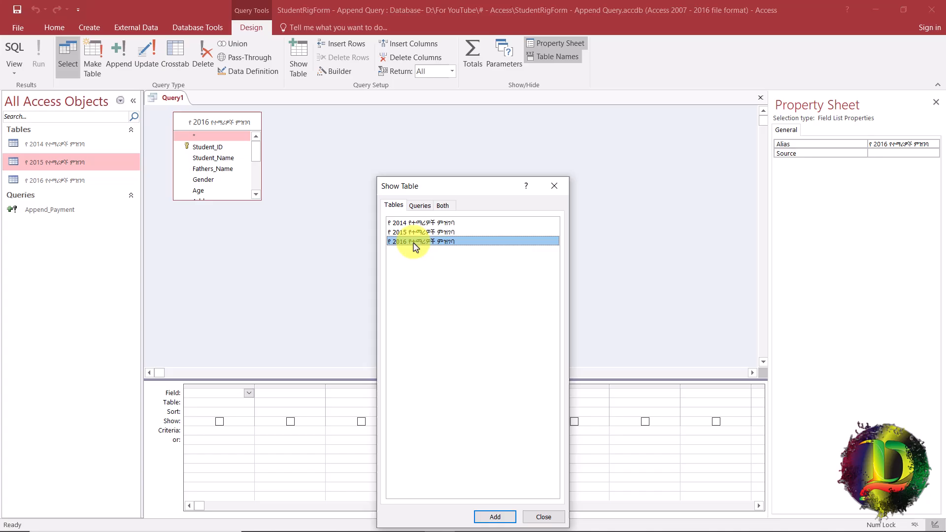
pyautogui.click(554, 186)
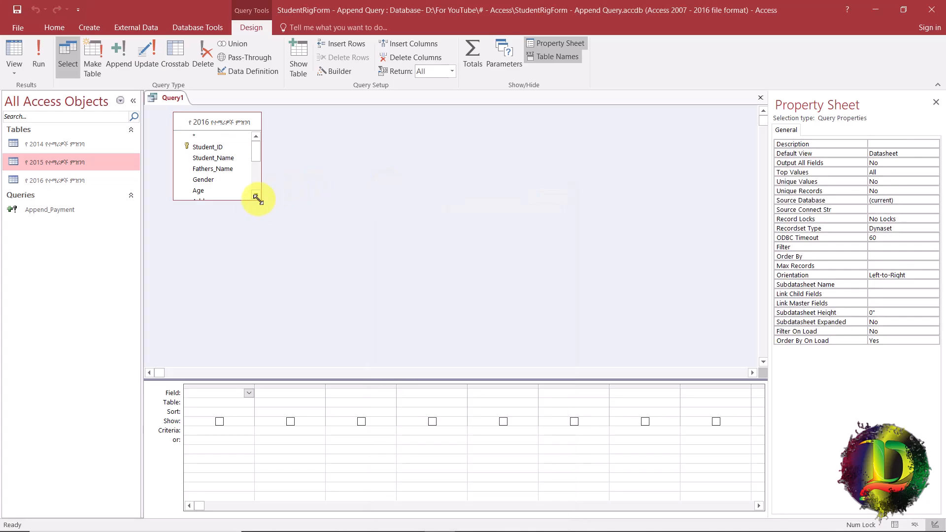
# Enlarge the 2016 table's field list and add all fields from Student_ID to Height to the query grid
pyautogui.moveTo(258, 199); pyautogui.dragTo(286, 316)
pyautogui.click(197, 145)
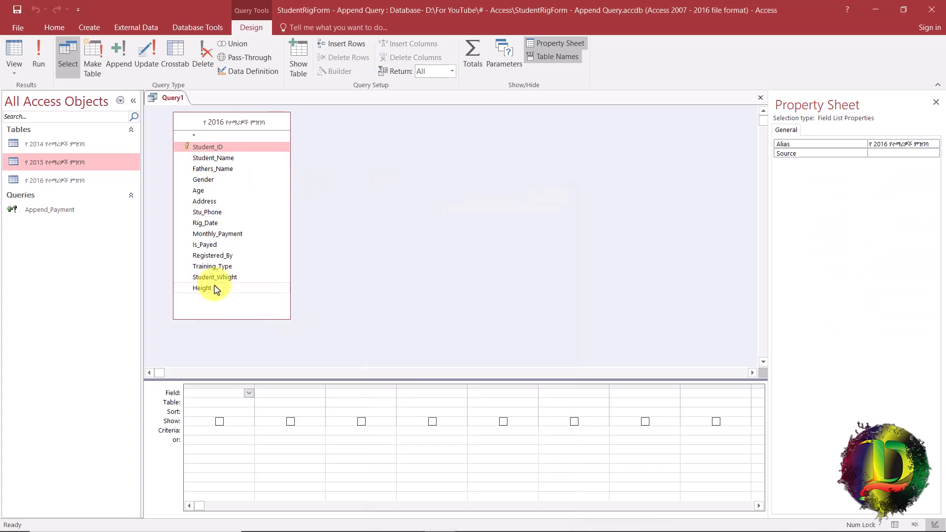
pyautogui.keyDown('shift'); pyautogui.click(214, 289); pyautogui.keyUp('shift')
pyautogui.moveTo(197, 150); pyautogui.dragTo(213, 396)
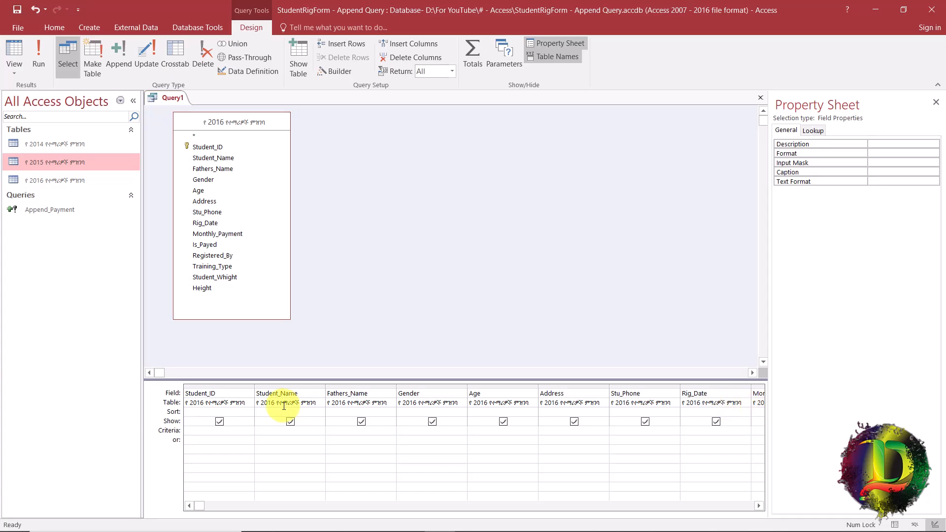
# Convert the query to an append query targeting FemaleTable in the Female_Database file from the Downloads folder
pyautogui.click(114, 64)
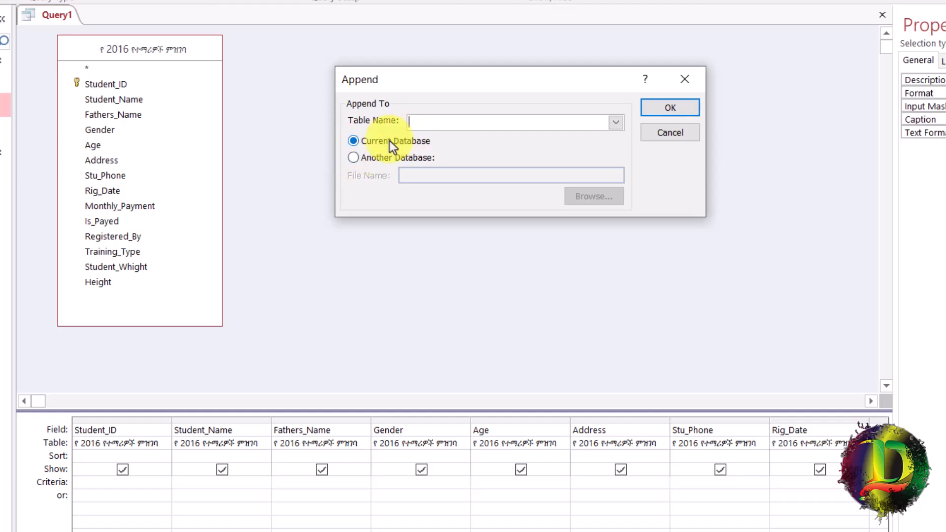
pyautogui.click(356, 156)
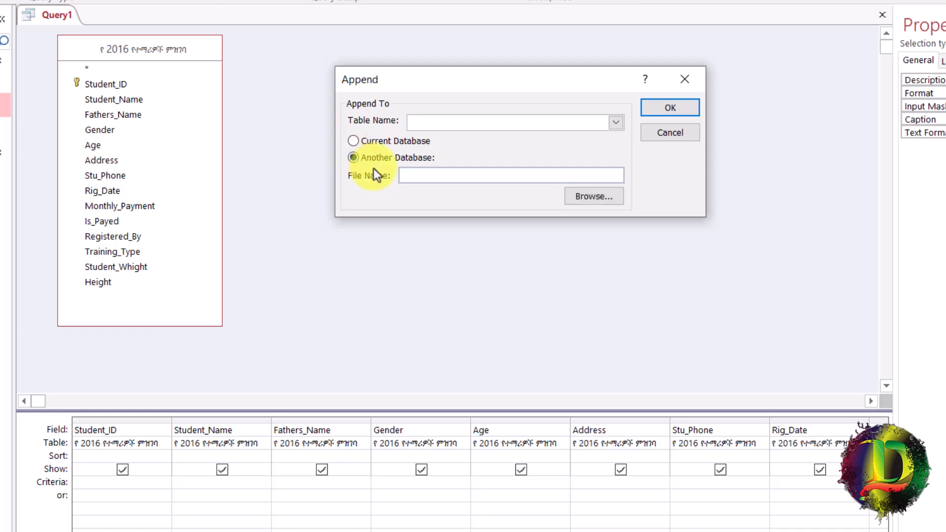
pyautogui.click(604, 197)
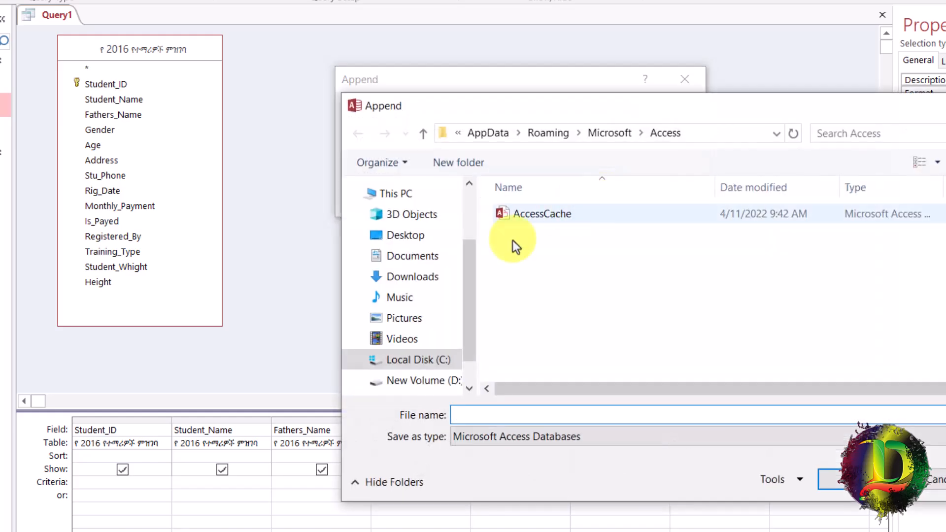
pyautogui.click(379, 276)
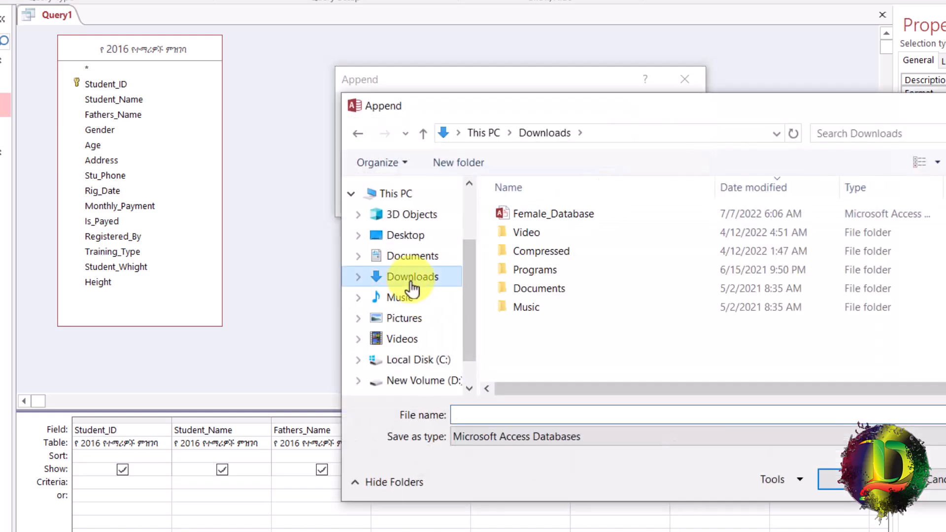
pyautogui.doubleClick(549, 215)
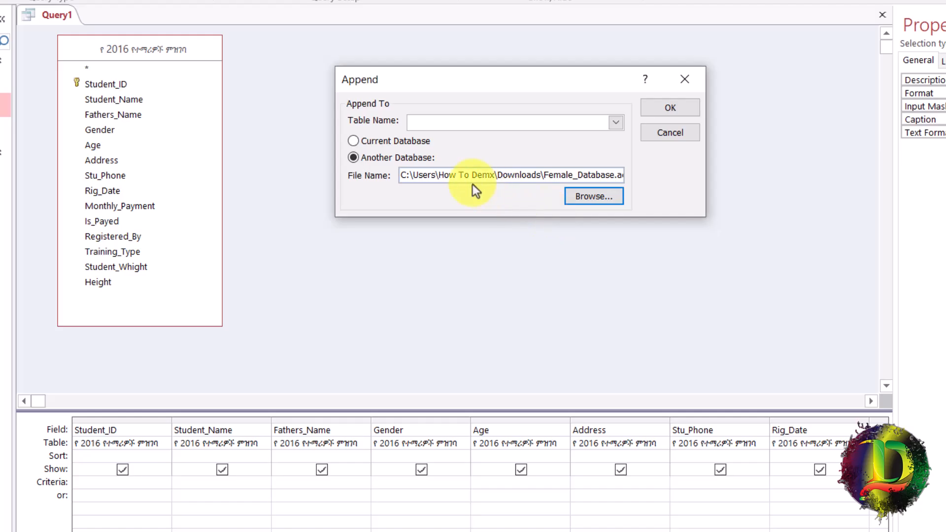
pyautogui.click(617, 123)
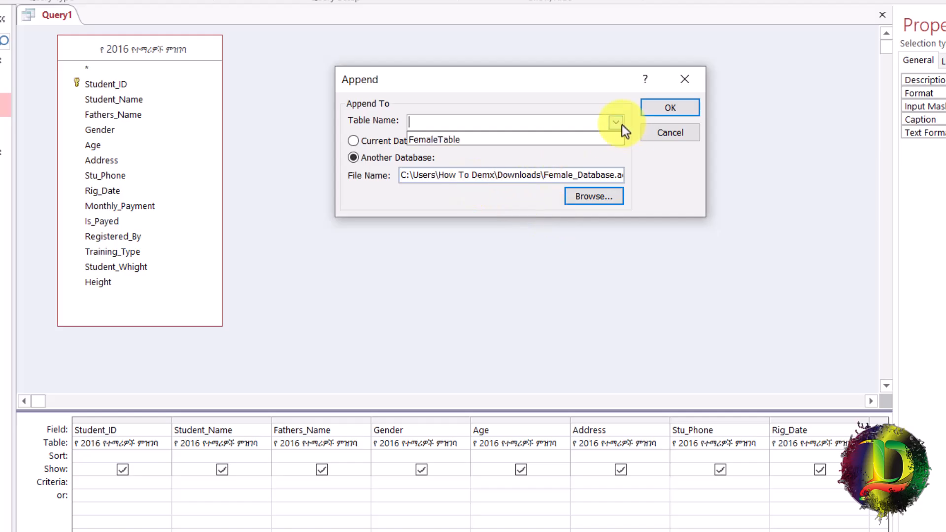
pyautogui.click(438, 143)
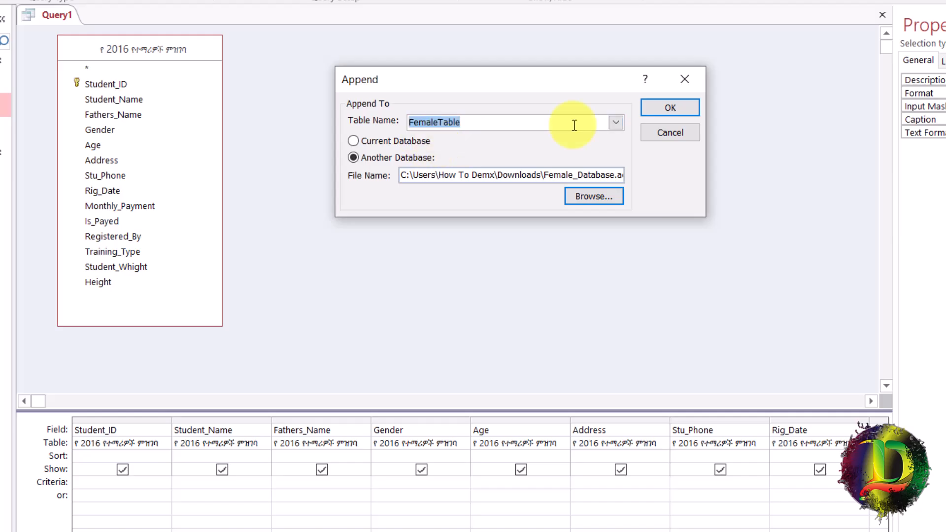
pyautogui.click(670, 108)
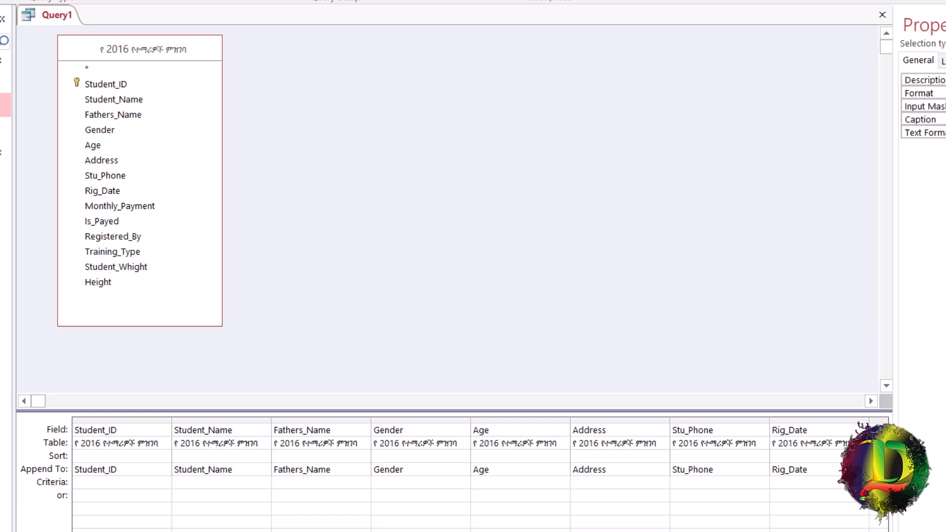
# Check the append field mapping from Student_ID to Height, and preview the query's records with attention to the gender column
pyautogui.hscroll(7, 473, 473)
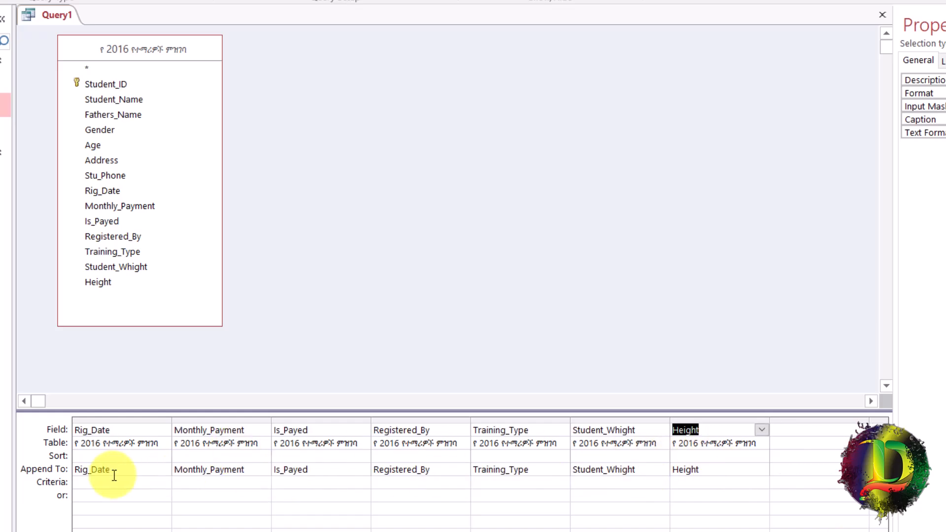
pyautogui.hscroll(-7, 344, 504)
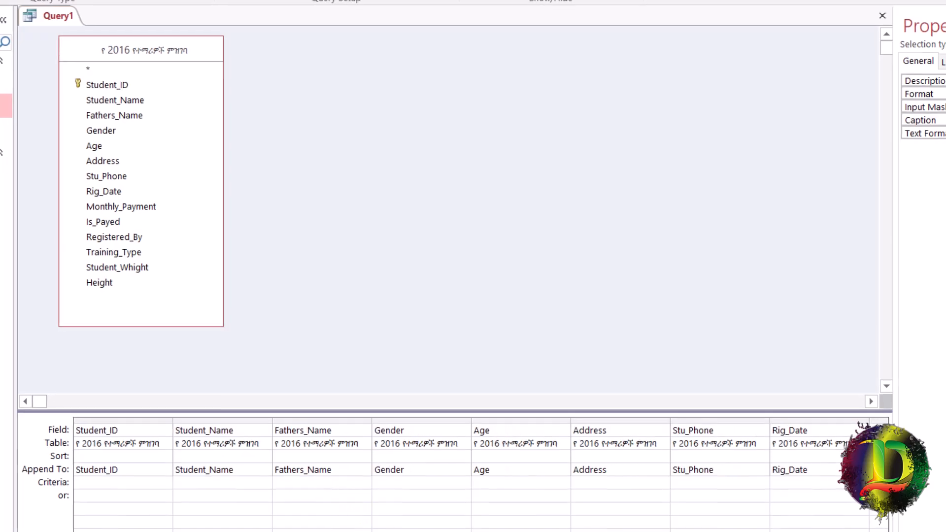
pyautogui.click(18, 63)
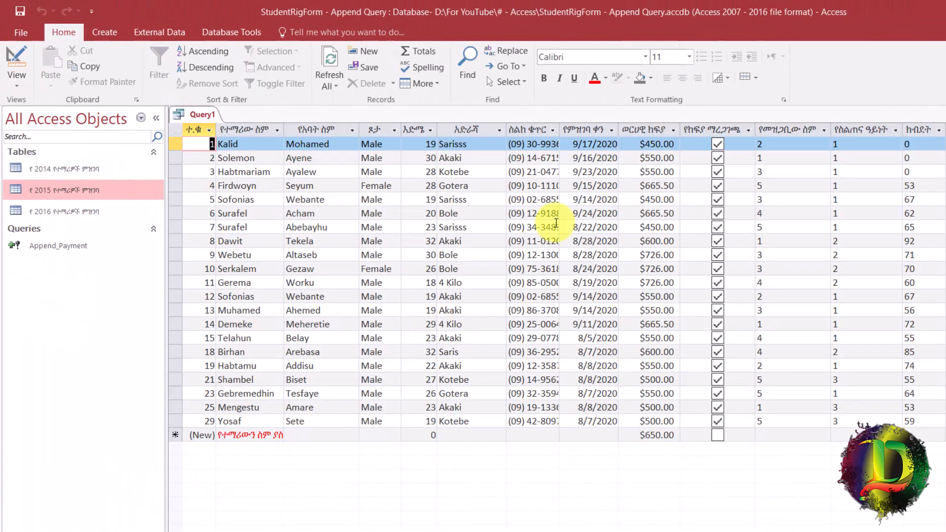
pyautogui.click(397, 132)
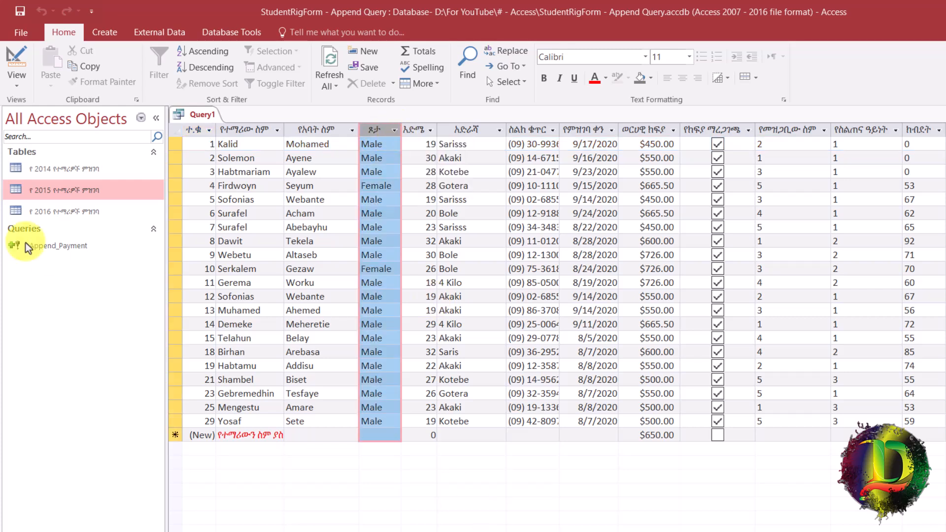
# Open the 2016 registration table, filter its gender column to Female to examine the matching records, and close the table
pyautogui.doubleClick(69, 211)
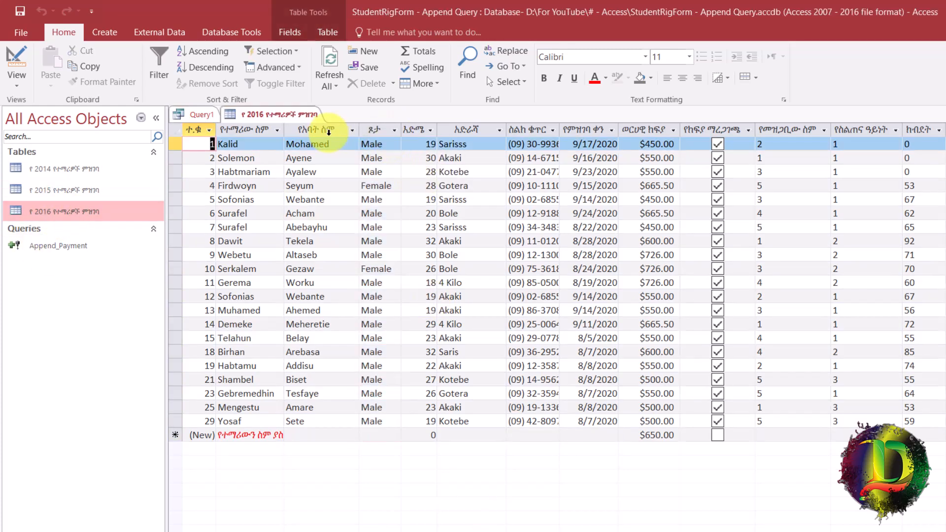
pyautogui.click(394, 130)
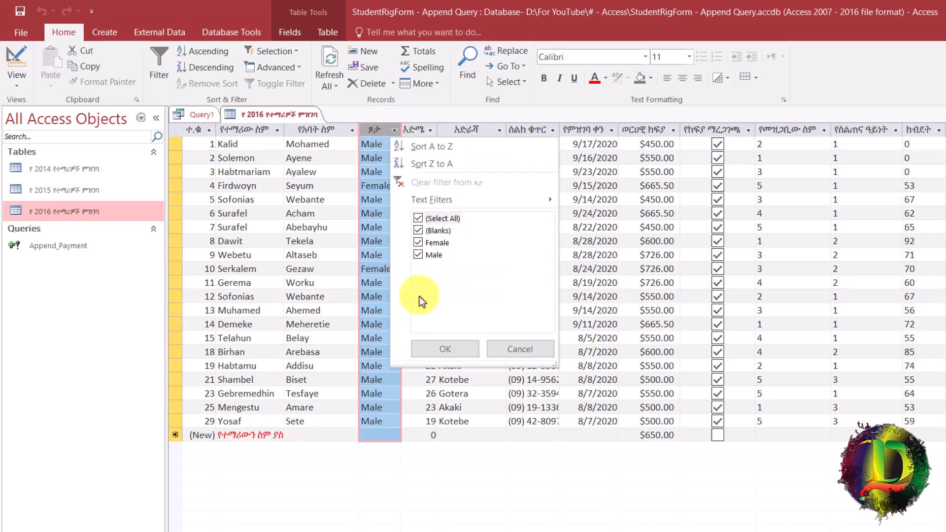
pyautogui.click(418, 218)
pyautogui.click(418, 243)
pyautogui.click(429, 350)
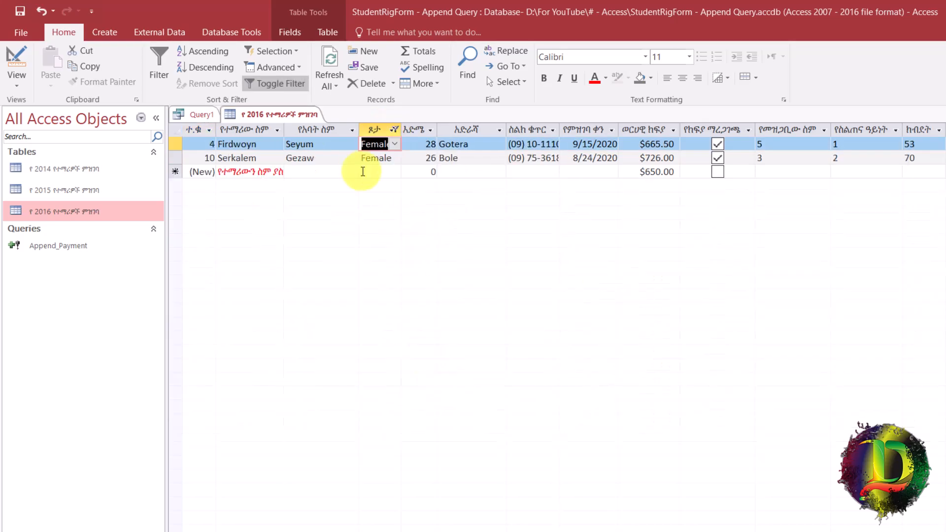
pyautogui.rightClick(296, 116)
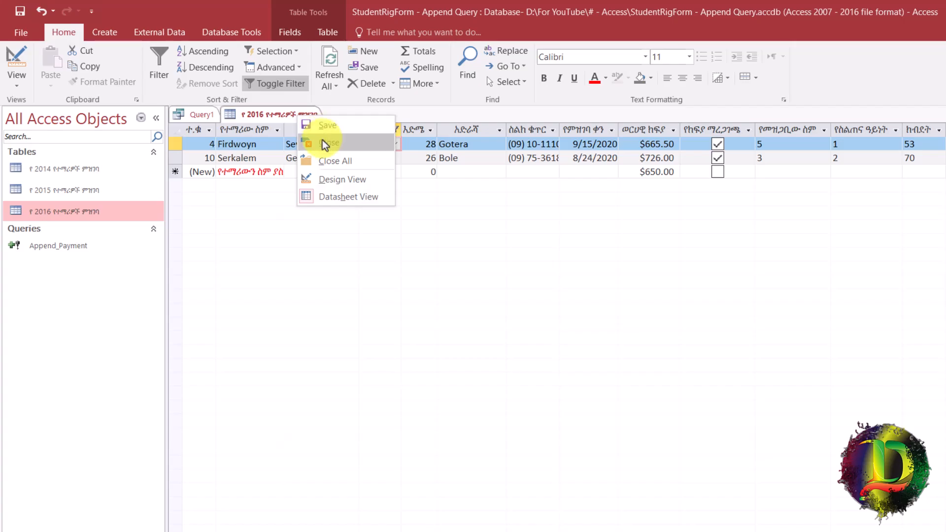
pyautogui.click(324, 143)
pyautogui.click(557, 365)
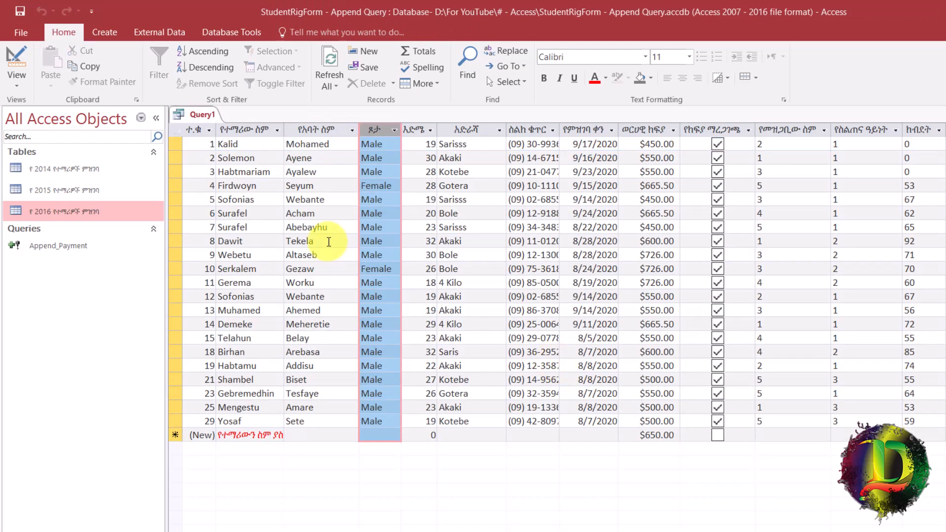
# Set the Gender criterion of the append query to Female in Design View and preview the records it selects
pyautogui.rightClick(192, 118)
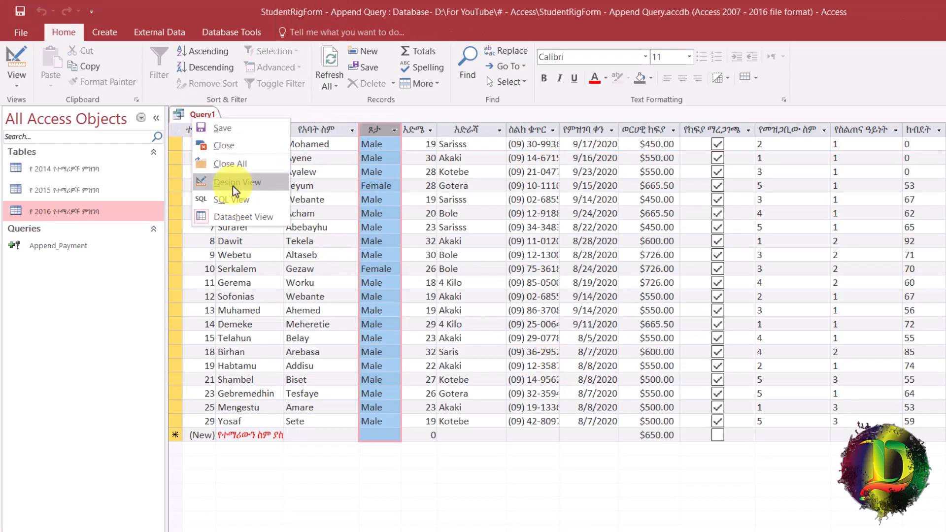
pyautogui.click(229, 183)
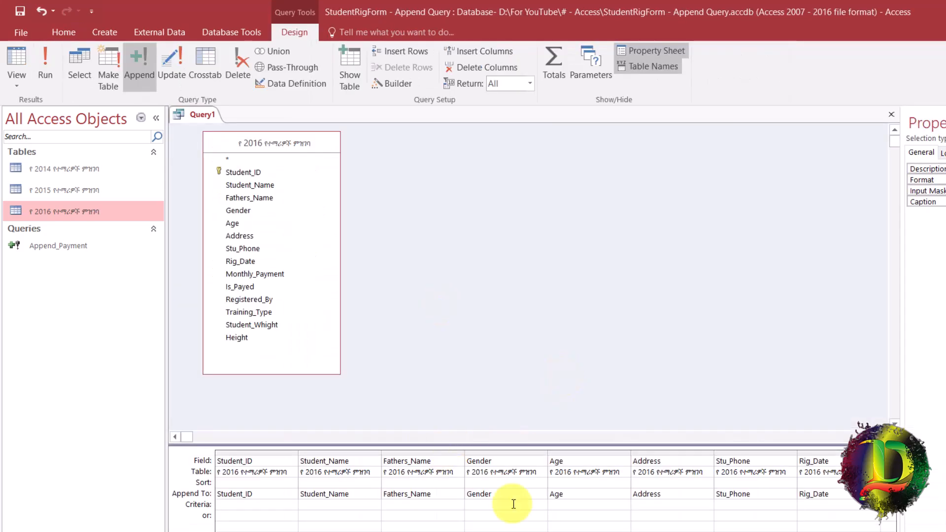
pyautogui.click(490, 506)
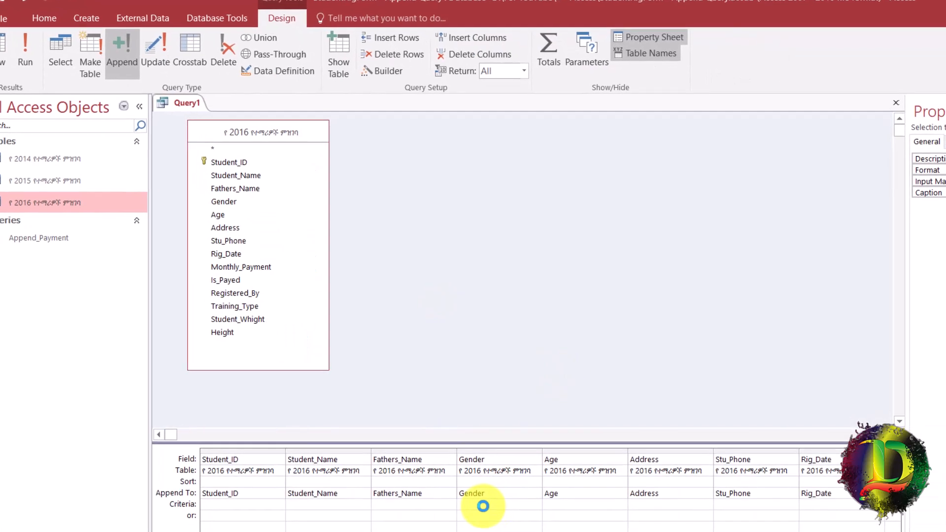
pyautogui.write('Female')
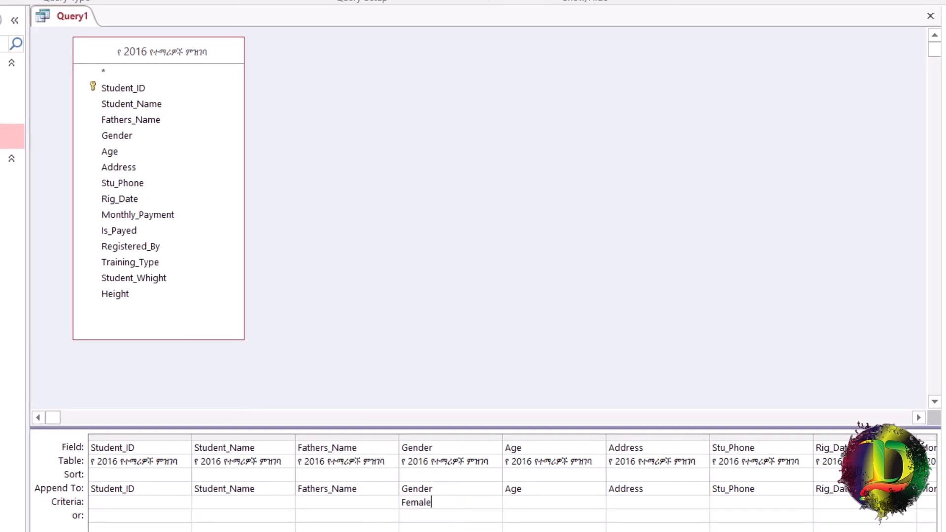
pyautogui.hotkey('ctrl', '.')
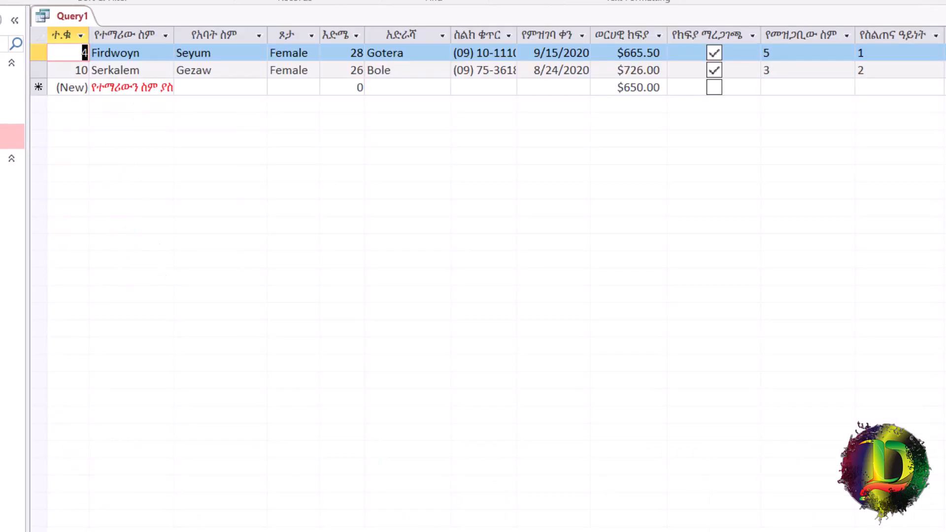
pyautogui.hotkey('ctrl', '.')
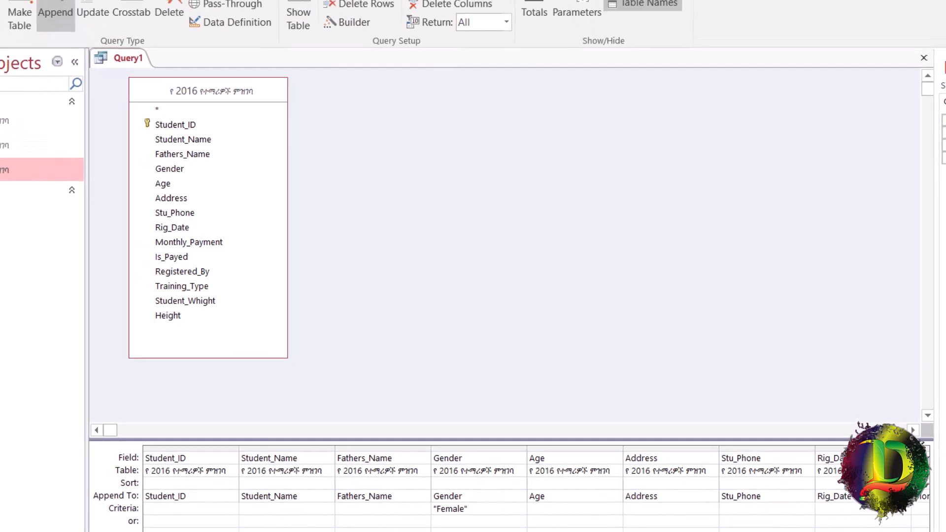
# Run the append query and confirm adding the rows, then save it as Female Database Copy and close it
pyautogui.click(43, 58)
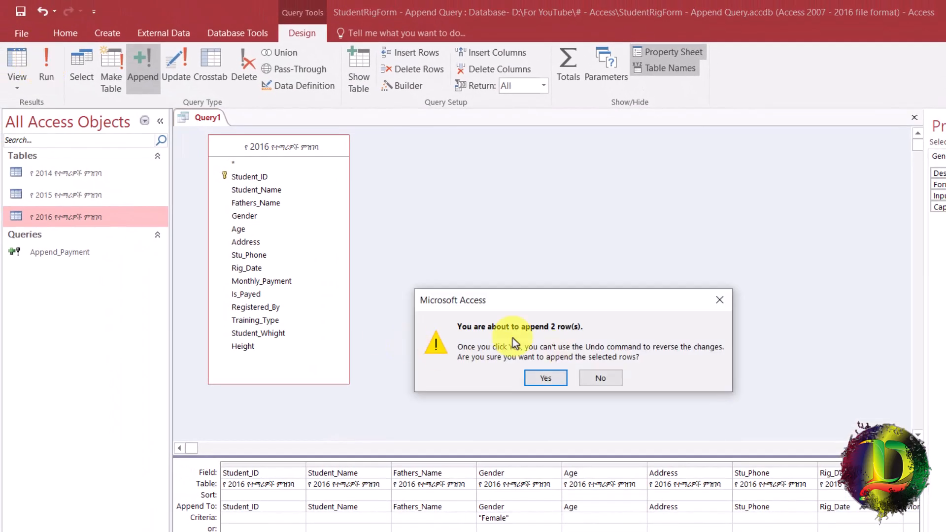
pyautogui.click(554, 379)
pyautogui.rightClick(202, 120)
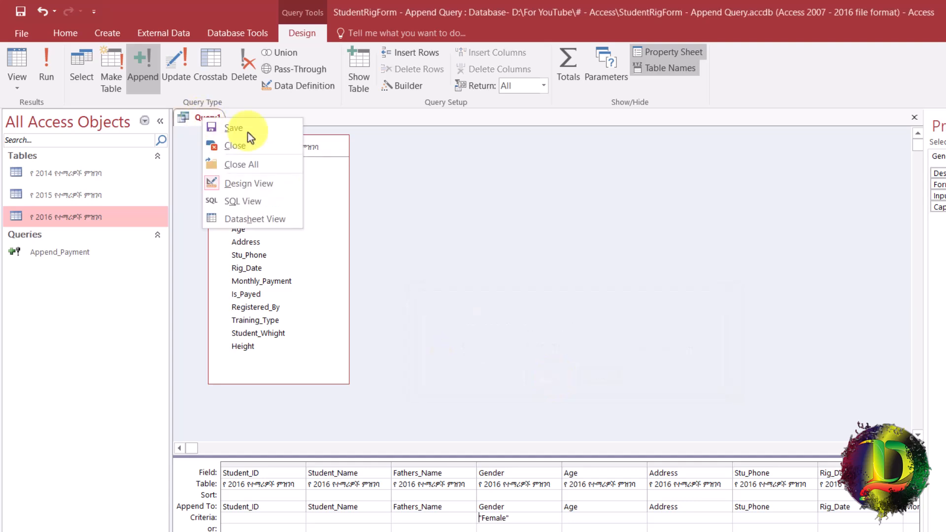
pyautogui.click(247, 129)
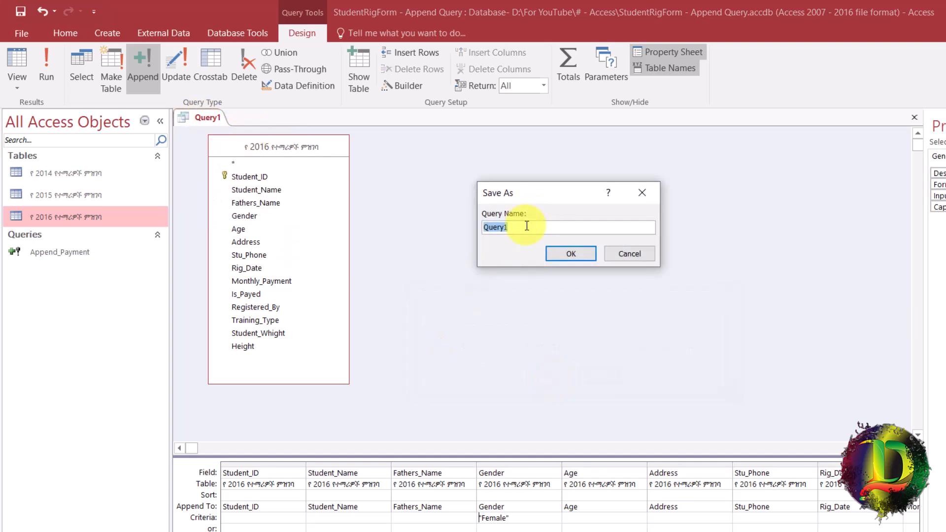
pyautogui.write('Female Database Copy')
pyautogui.click(550, 253)
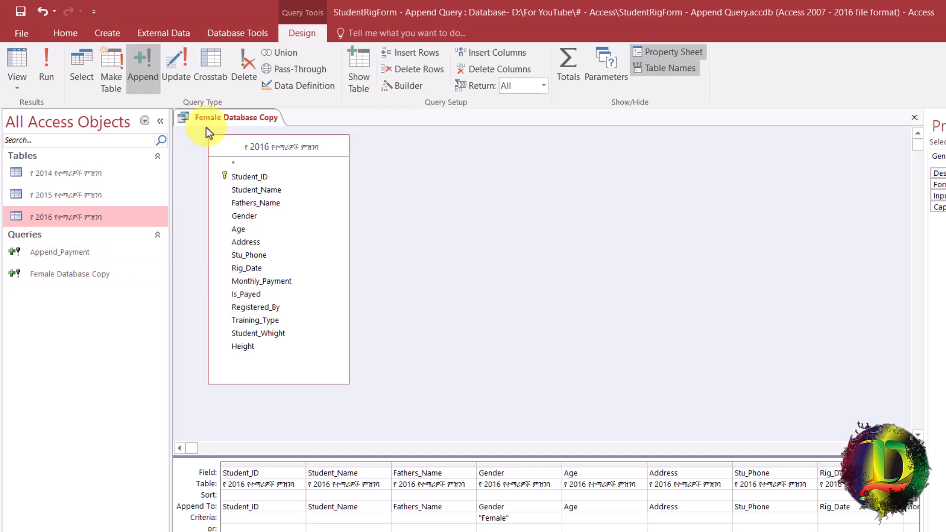
pyautogui.rightClick(219, 118)
pyautogui.click(261, 141)
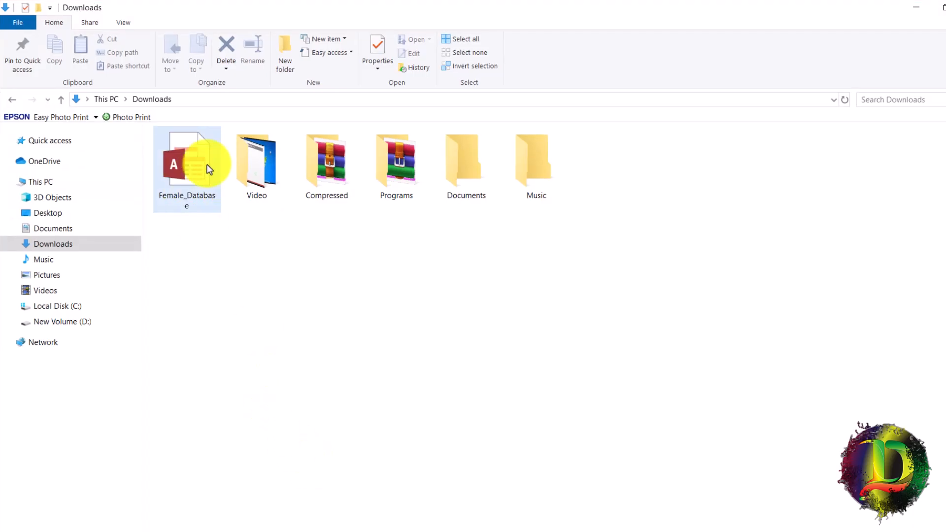
# Open Female_Database from the Downloads folder, enable its content and check the appended records in FemaleTable
pyautogui.doubleClick(192, 164)
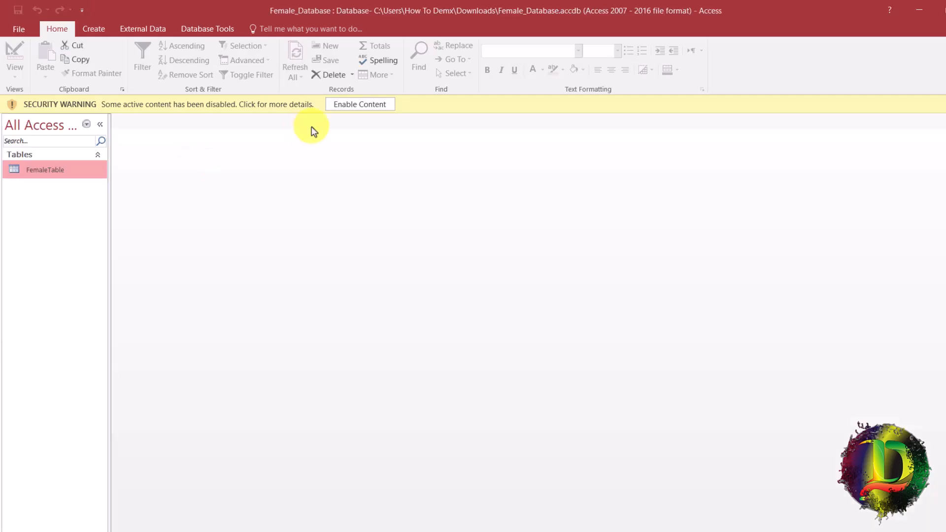
pyautogui.click(383, 110)
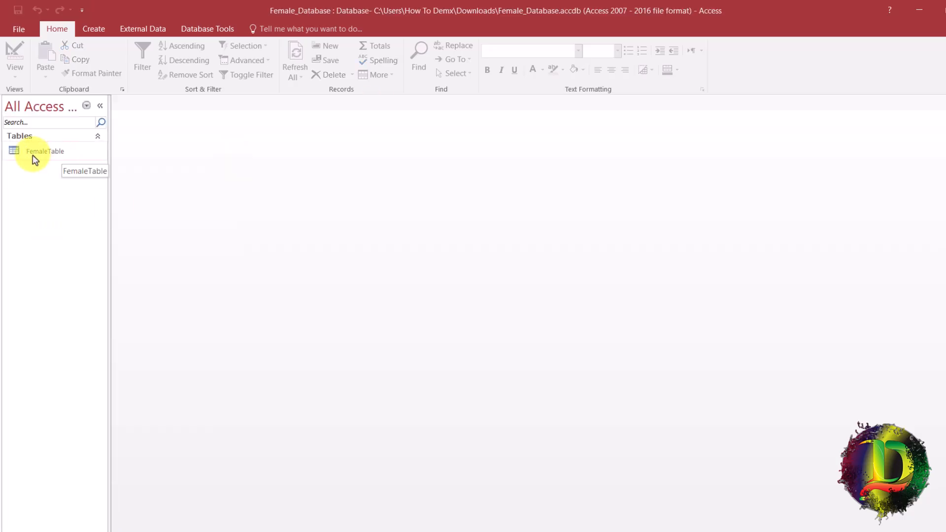
pyautogui.doubleClick(33, 156)
pyautogui.moveTo(118, 129); pyautogui.dragTo(120, 145)
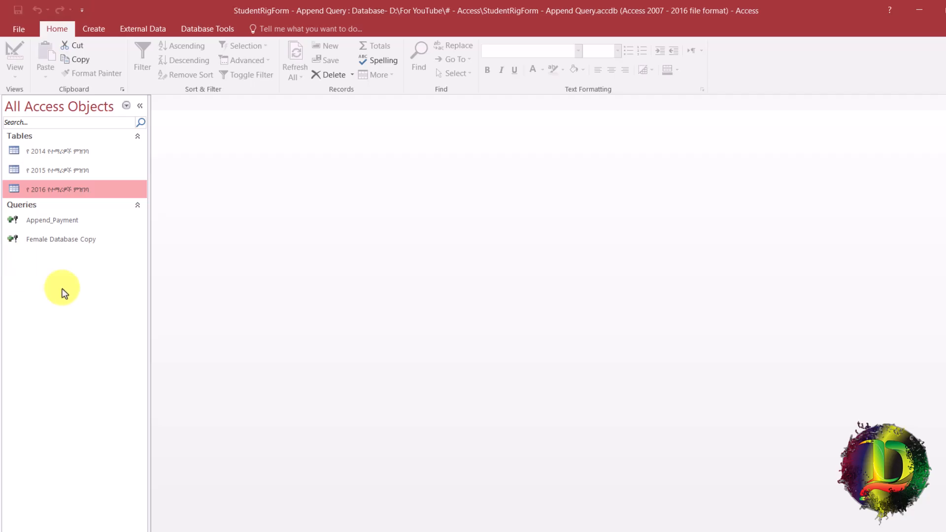
# Open the 2016 registration table and select its registration date column to examine the dates
pyautogui.doubleClick(67, 187)
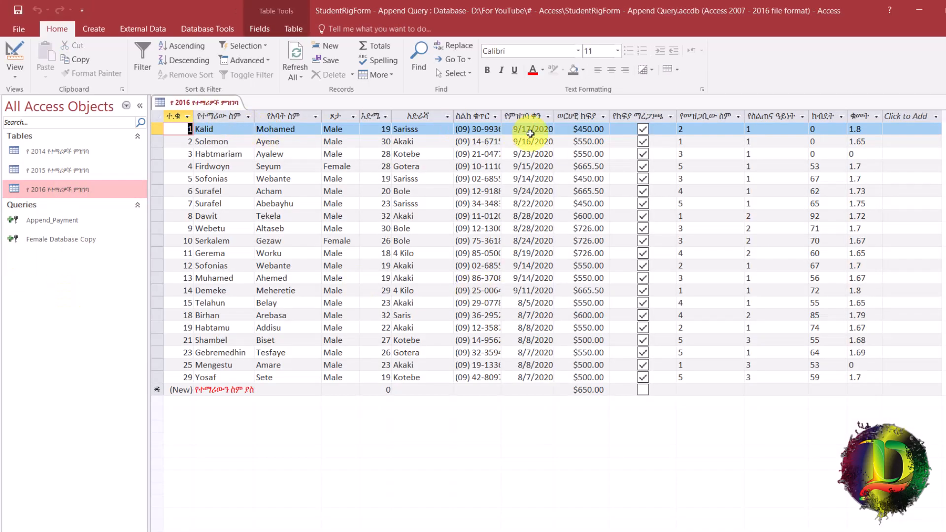
pyautogui.click(529, 117)
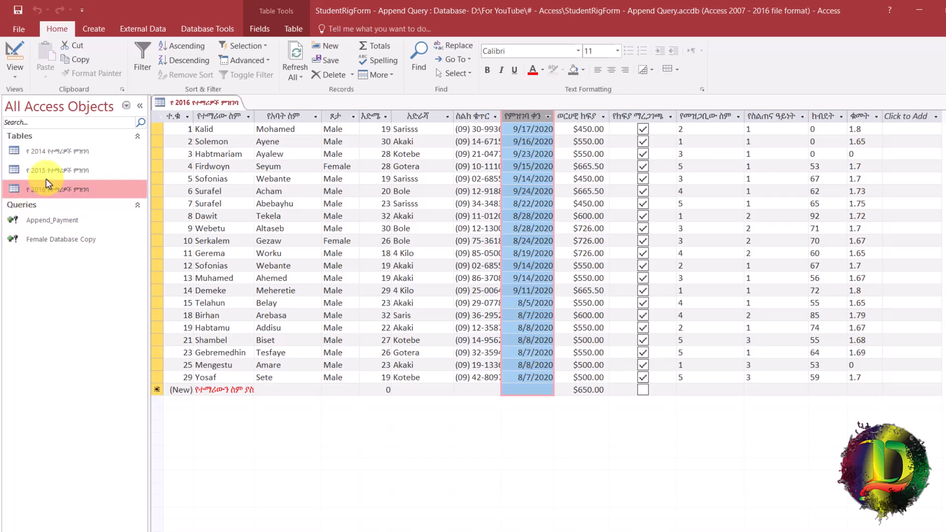
# Delete all records from the 2014 registration table, confirm the deletion, and close that table
pyautogui.doubleClick(69, 151)
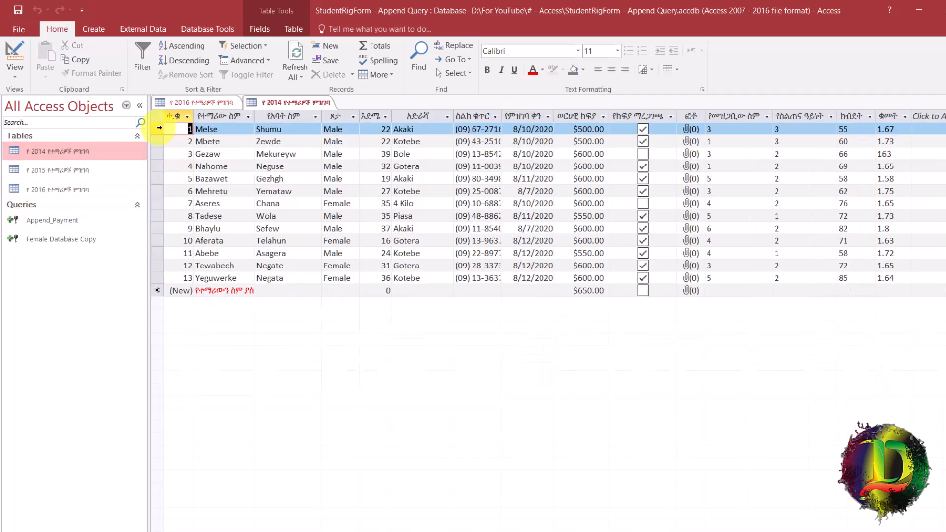
pyautogui.moveTo(159, 127); pyautogui.dragTo(159, 276)
pyautogui.press('Delete')
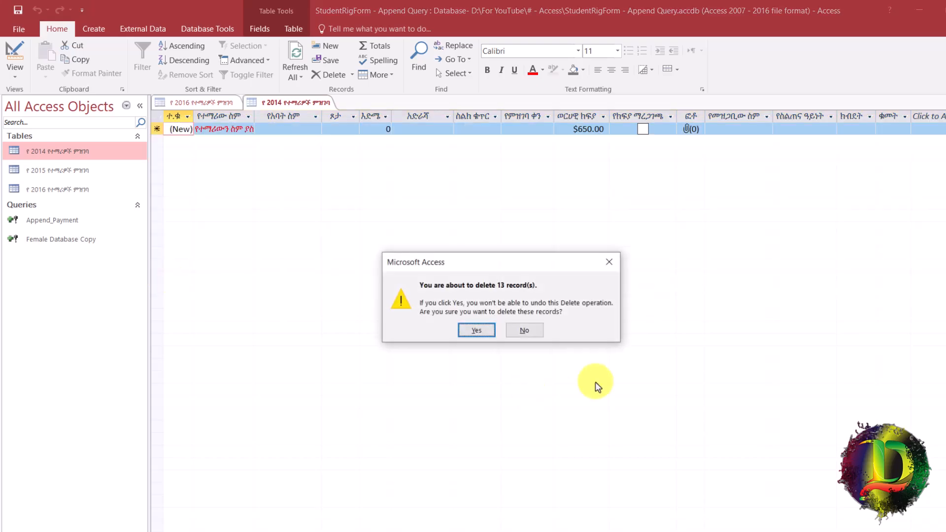
pyautogui.click(477, 331)
pyautogui.rightClick(272, 102)
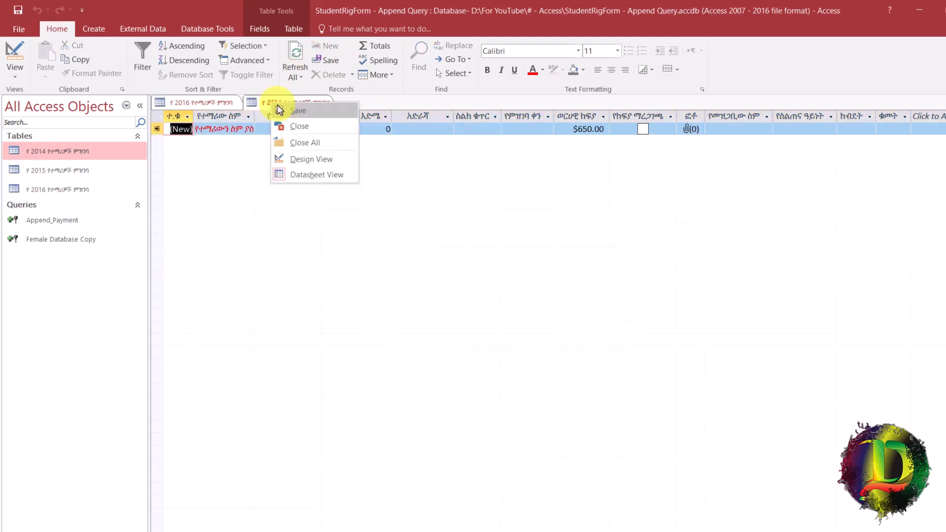
pyautogui.click(300, 129)
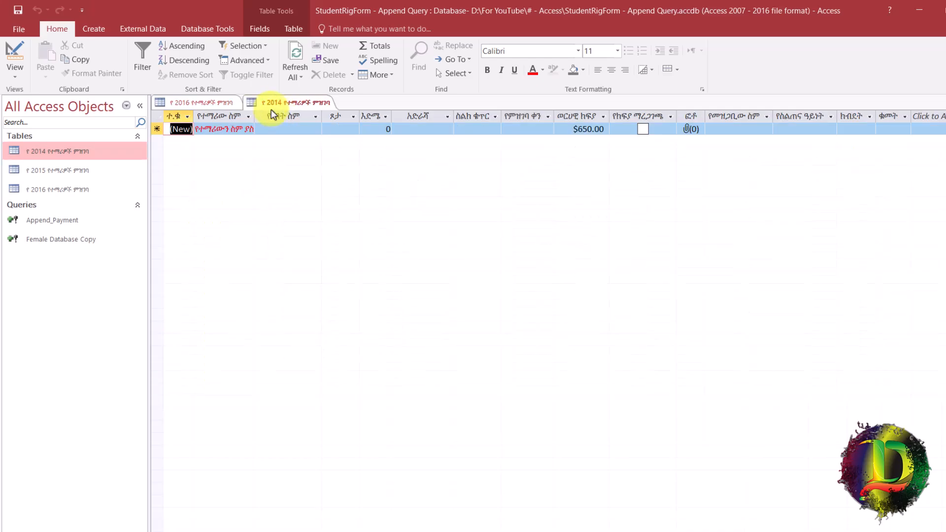
pyautogui.rightClick(272, 104)
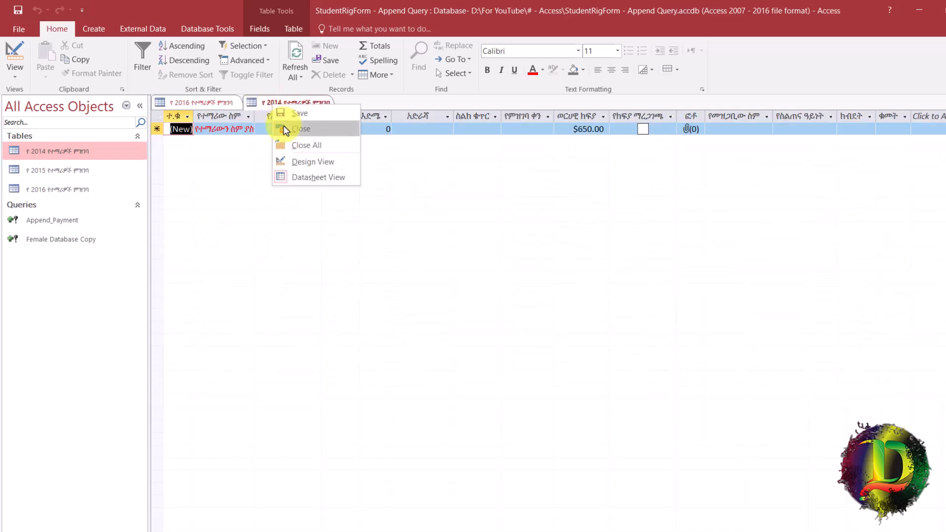
pyautogui.click(283, 128)
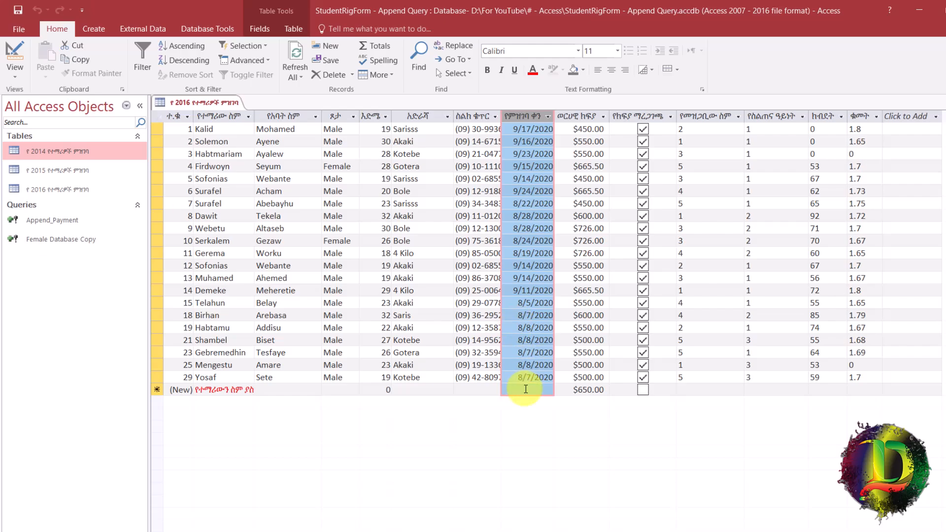
# Set the registration date of the last record in the 2016 table to 7/14/2020 and close the table
pyautogui.click(542, 377)
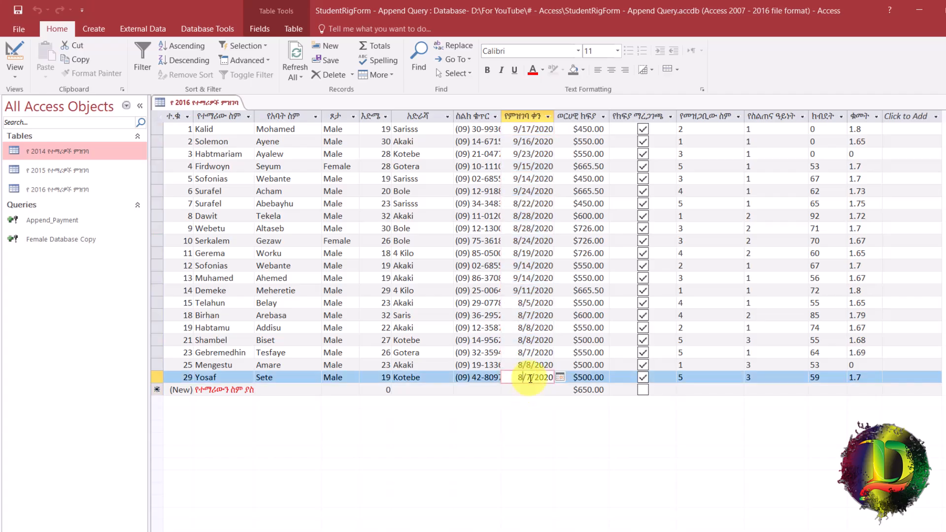
pyautogui.click(560, 377)
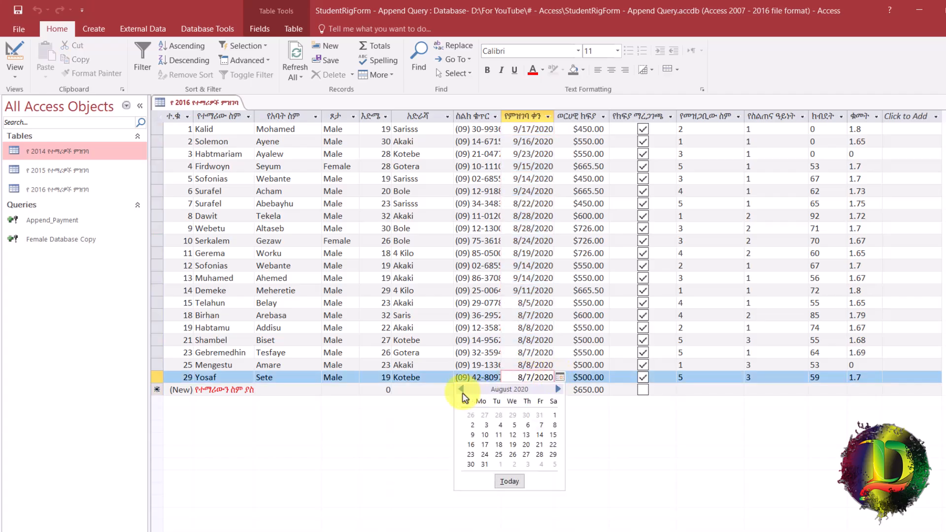
pyautogui.click(461, 389)
pyautogui.click(498, 434)
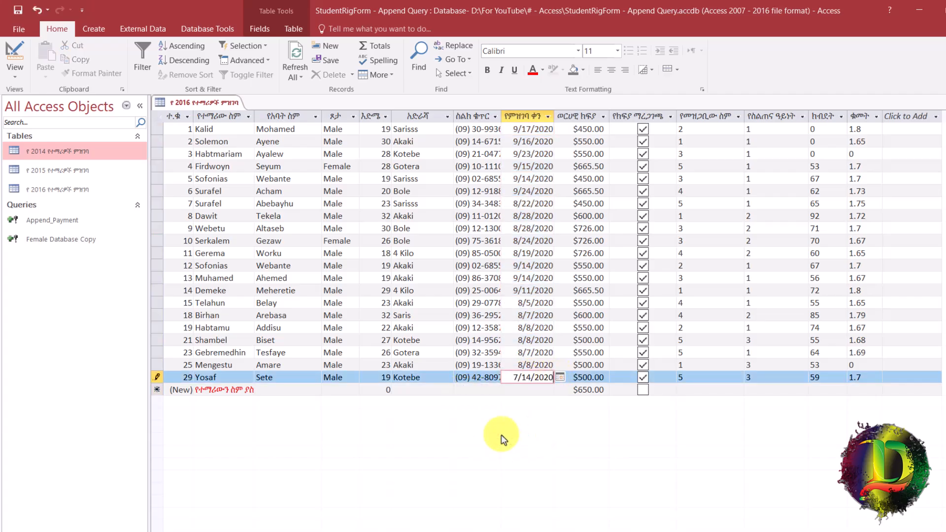
pyautogui.click(519, 353)
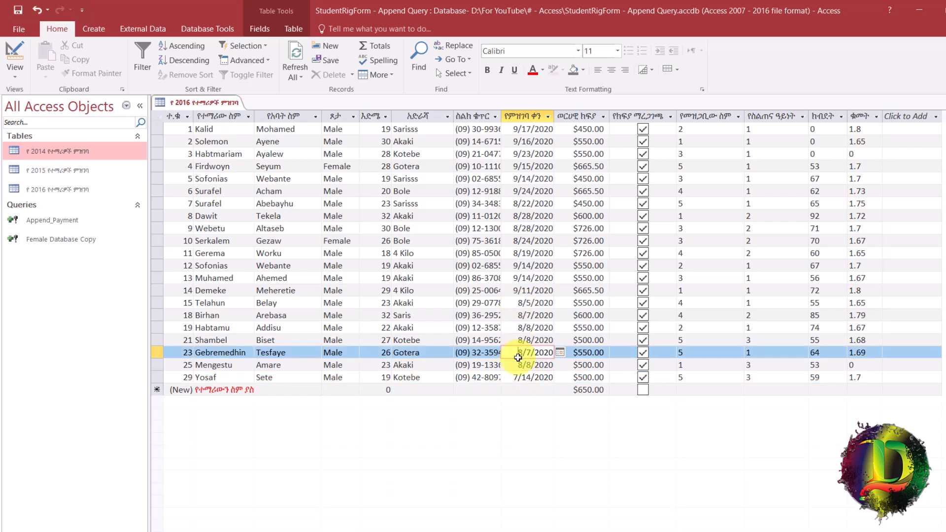
pyautogui.rightClick(187, 102)
pyautogui.click(192, 102)
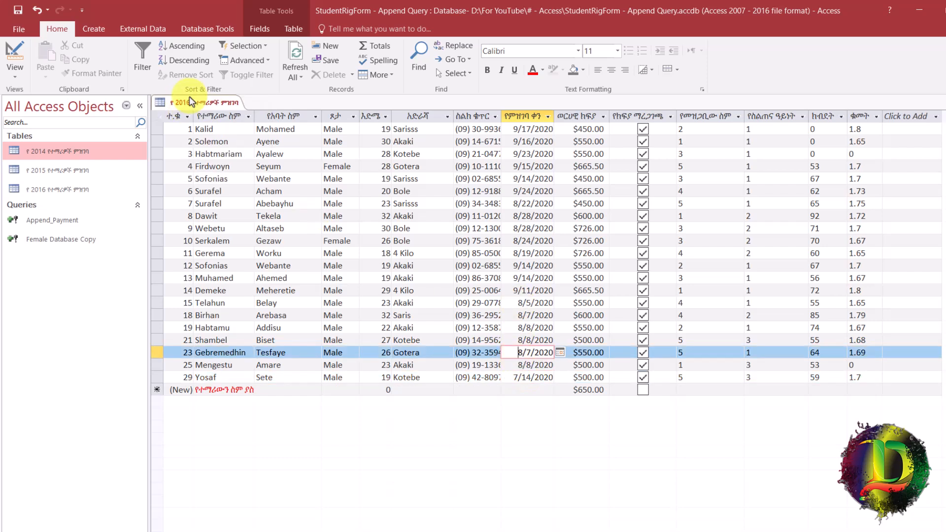
pyautogui.rightClick(192, 102)
pyautogui.click(211, 120)
# Create a new query in Design View based on the 2016 registration table and enlarge its field list to show every field
pyautogui.click(90, 28)
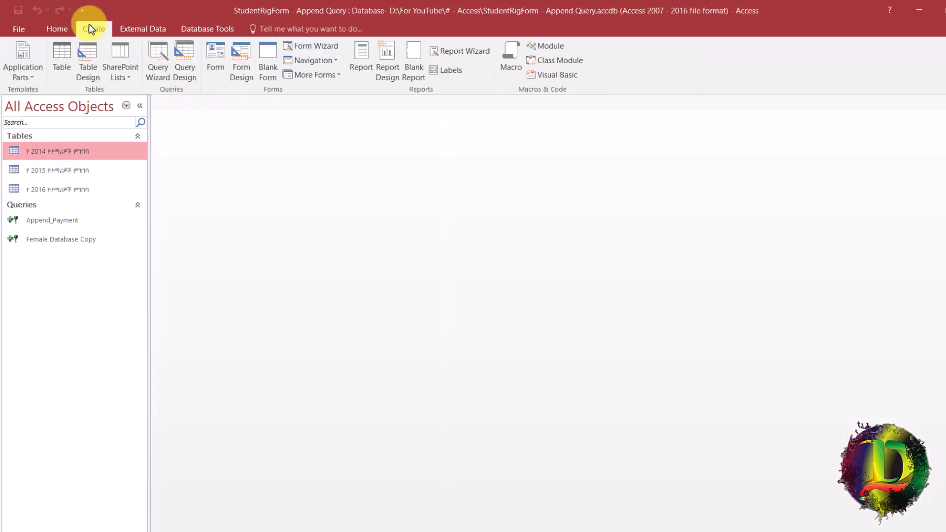
pyautogui.click(183, 61)
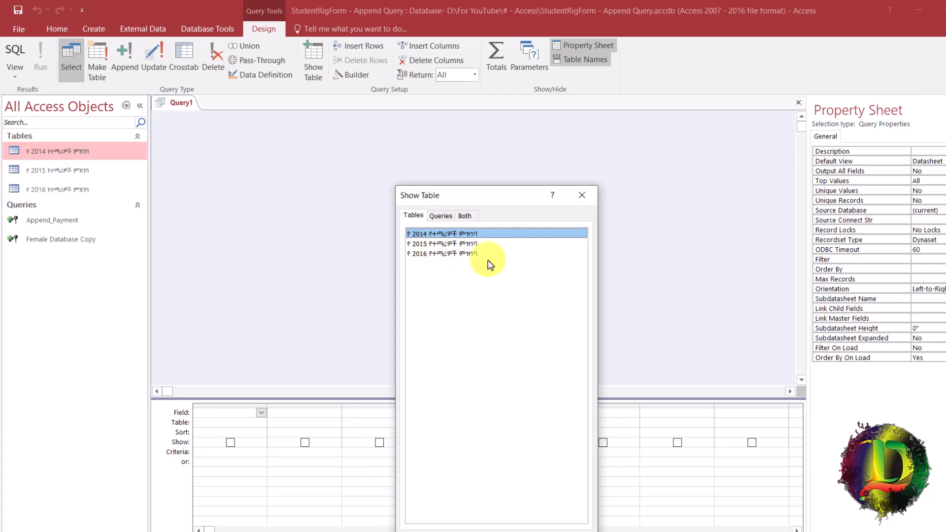
pyautogui.click(446, 253)
pyautogui.doubleClick(447, 254)
pyautogui.click(582, 196)
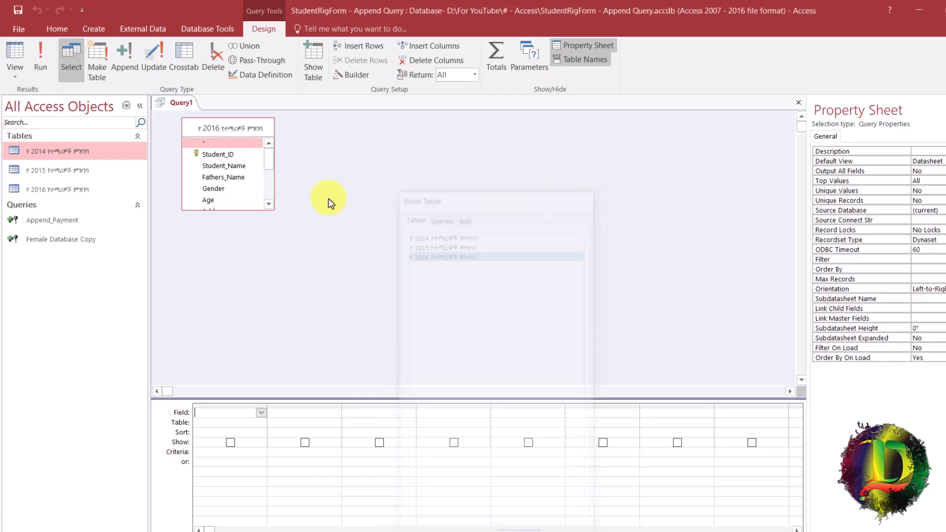
pyautogui.moveTo(270, 207); pyautogui.dragTo(321, 348)
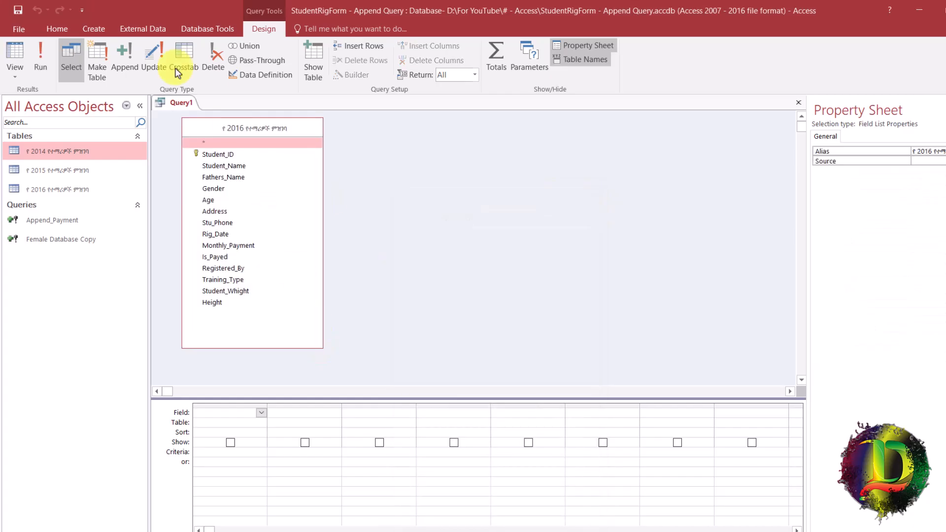
# Make it an append query that targets the 2014 registration table in the current database
pyautogui.click(122, 62)
pyautogui.click(599, 183)
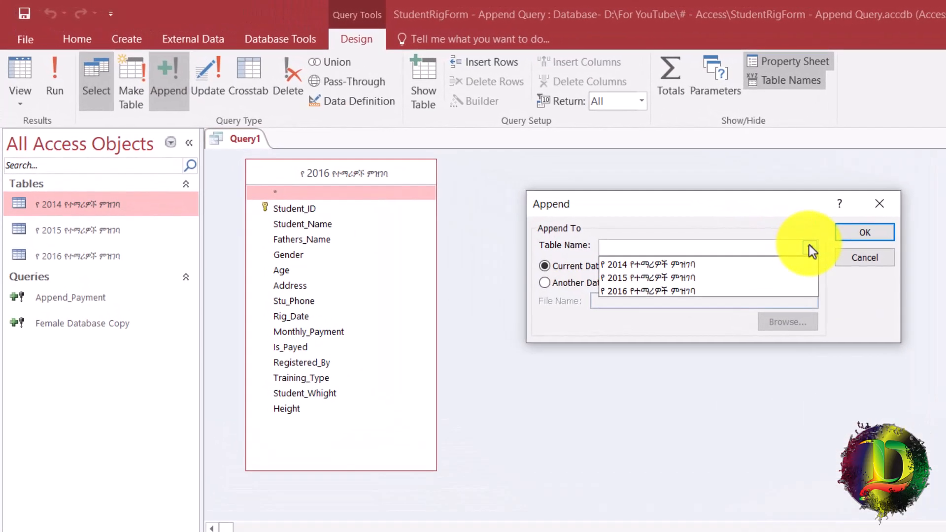
pyautogui.click(658, 263)
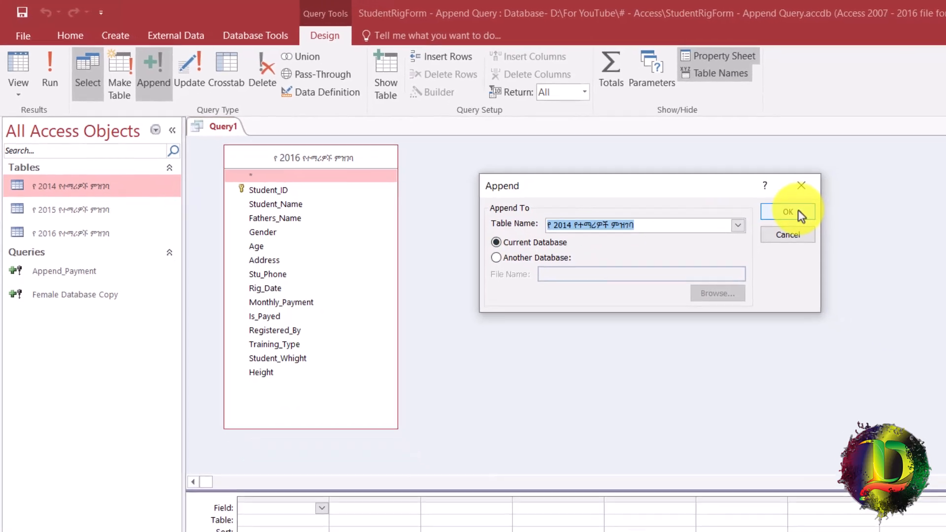
pyautogui.click(794, 213)
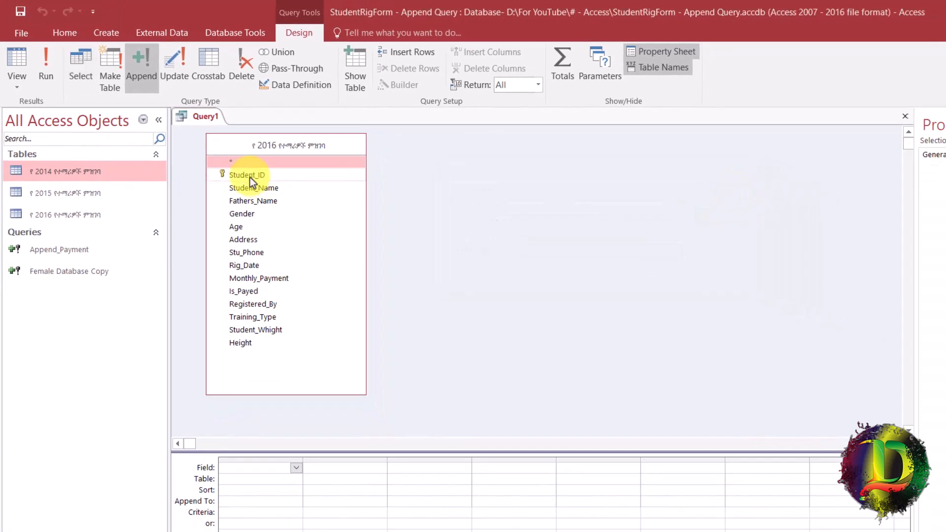
# Add all fields from Student_ID through Height to the query design grid and check their append targets
pyautogui.click(249, 177)
pyautogui.keyDown('shift'); pyautogui.click(241, 342); pyautogui.keyUp('shift')
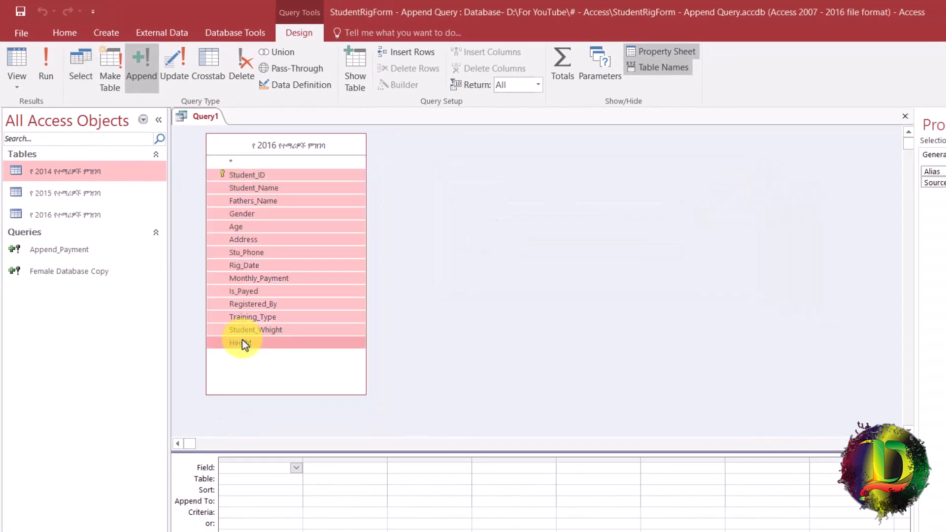
pyautogui.moveTo(248, 189); pyautogui.dragTo(253, 473)
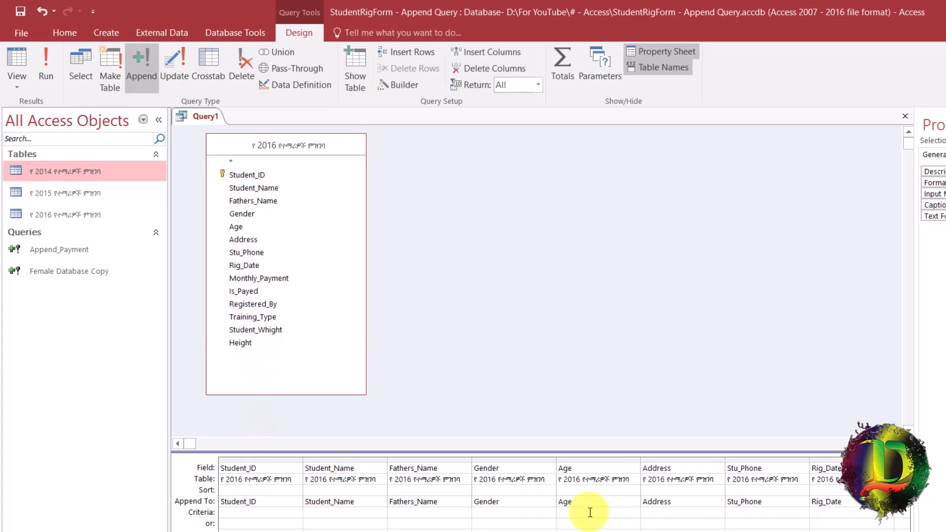
pyautogui.hscroll(8, 557, 493)
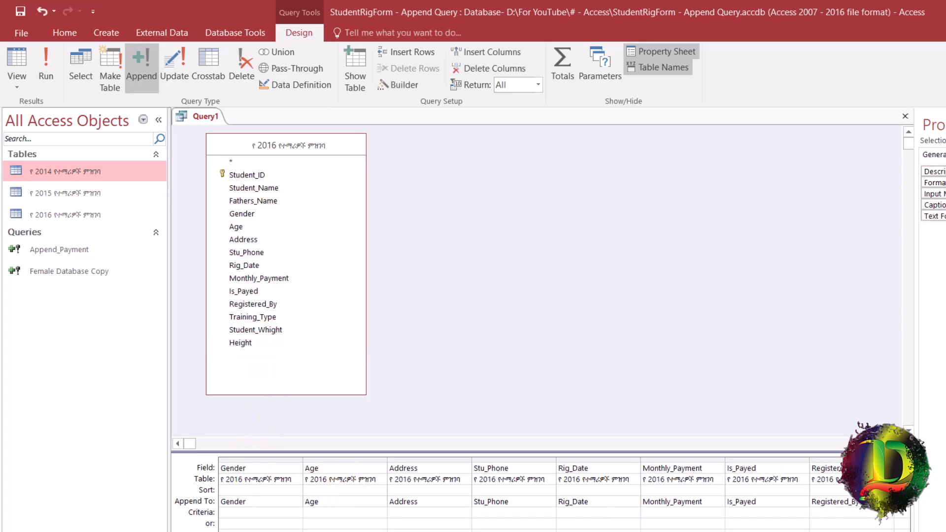
pyautogui.hscroll(1, 542, 492)
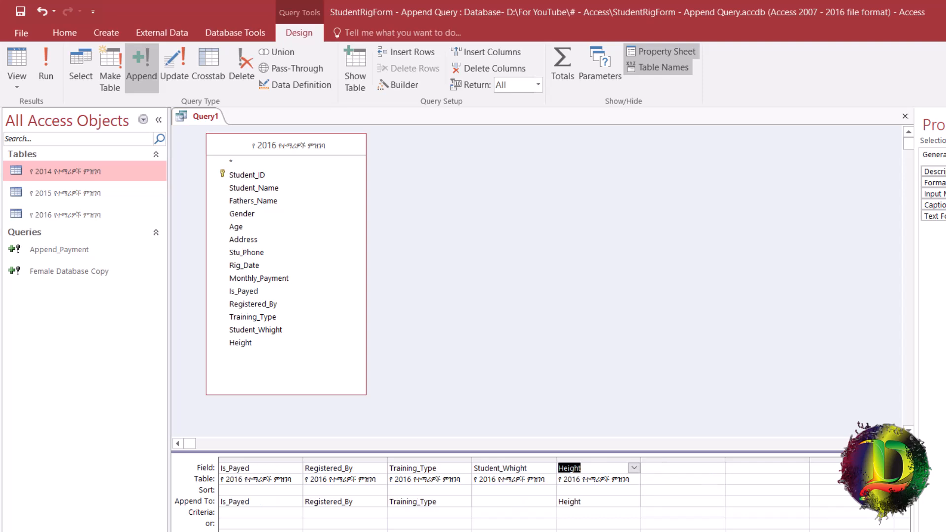
# Map the Student_Whight field to the Whight field of the 2014 table as its append target
pyautogui.click(508, 507)
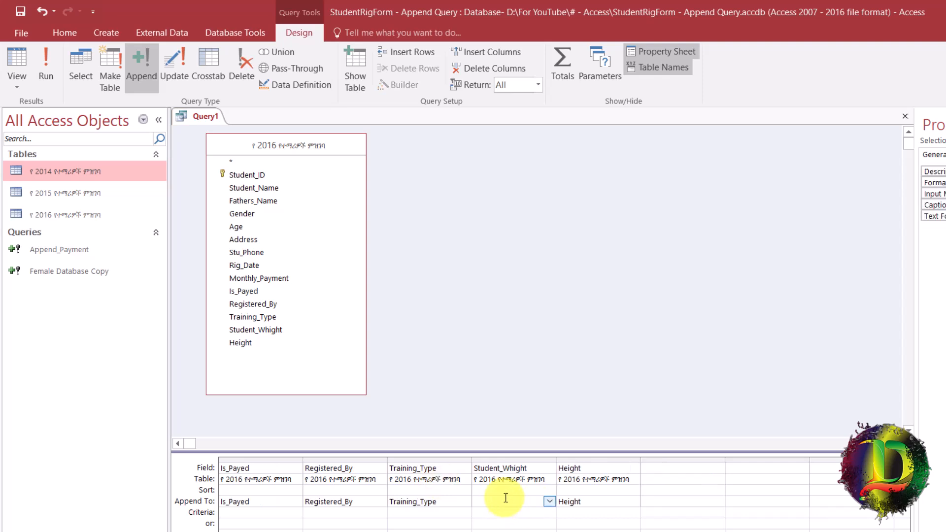
pyautogui.click(549, 501)
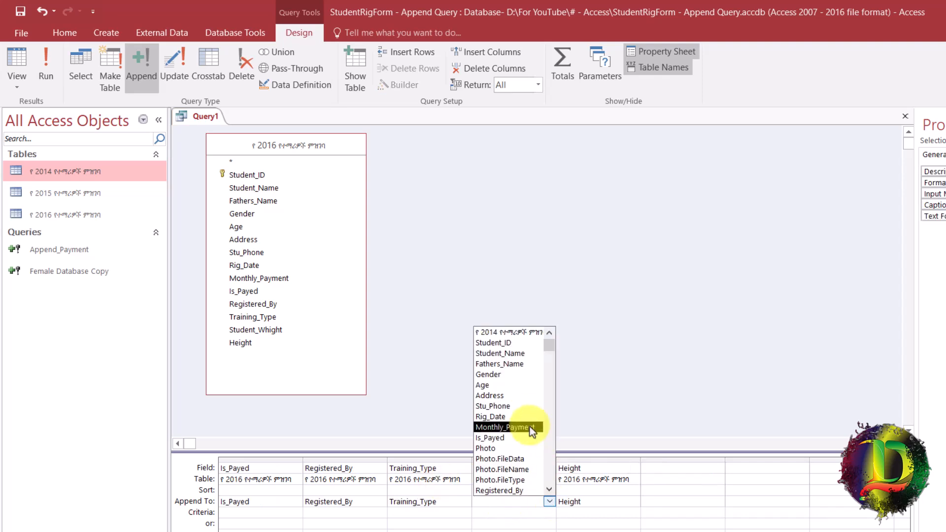
pyautogui.scroll(-1, 527, 415)
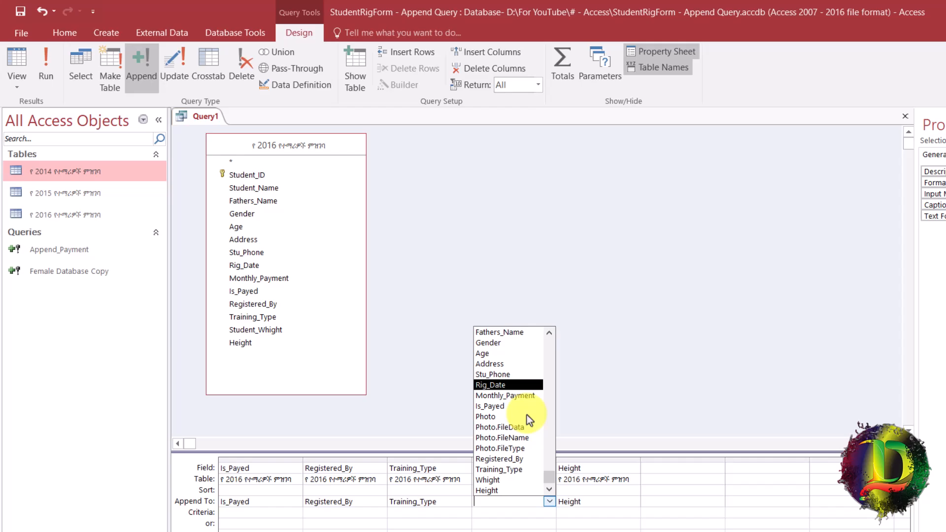
pyautogui.click(497, 483)
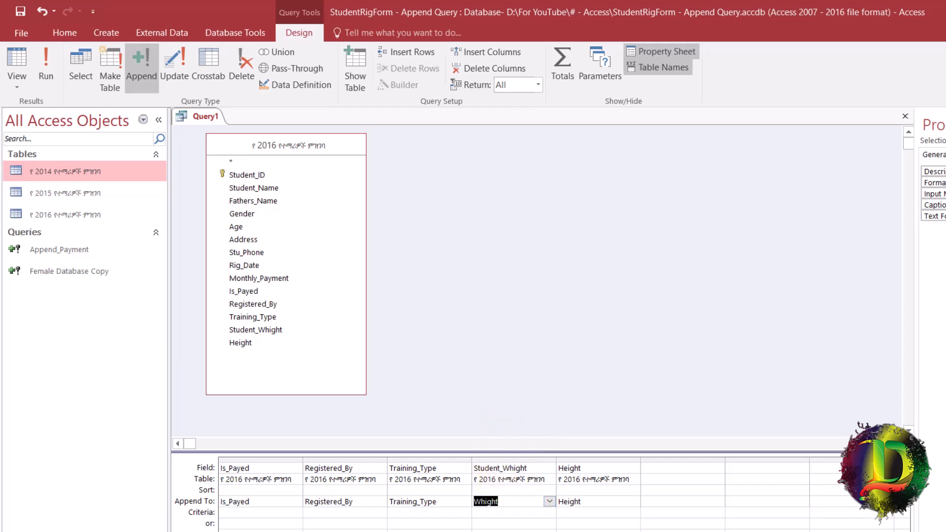
# Enter the condition >#8/30/2020# for Rig_Date in the or row of the append query
pyautogui.hscroll(-6, 584, 499)
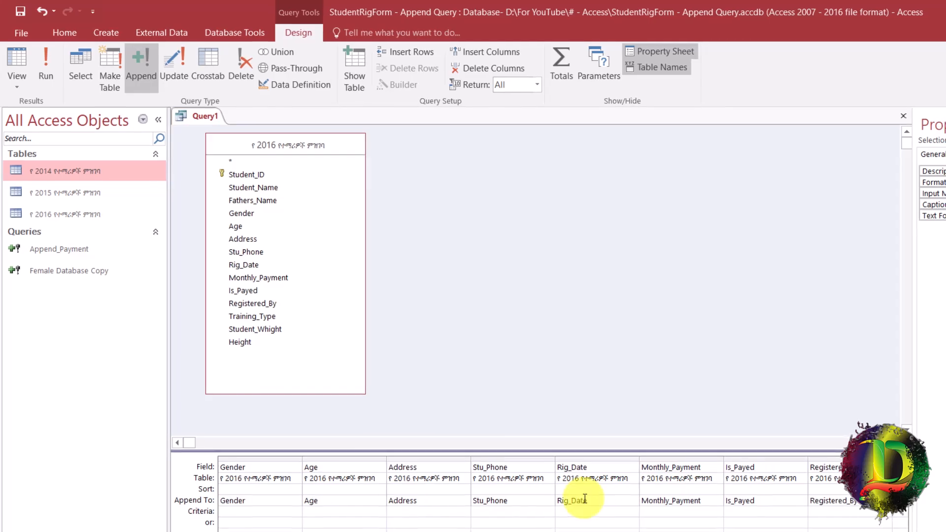
pyautogui.click(580, 521)
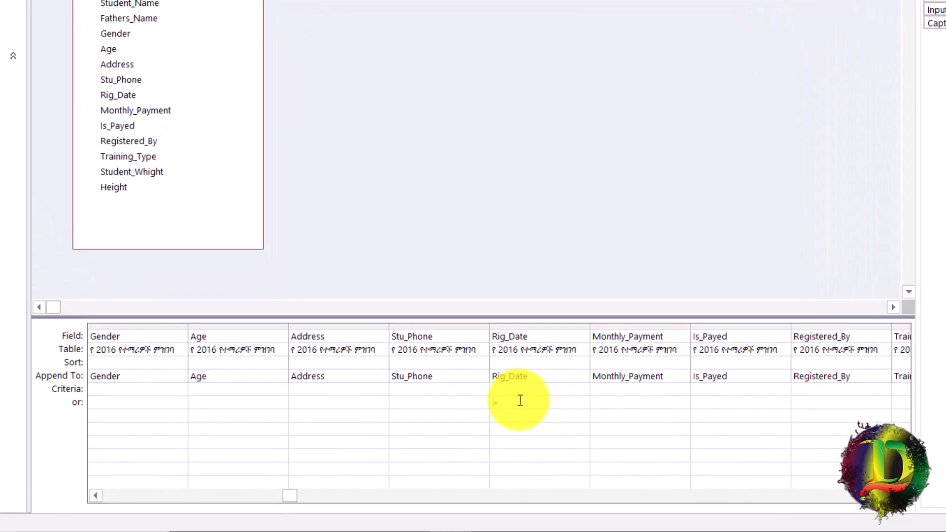
pyautogui.write('>#8')
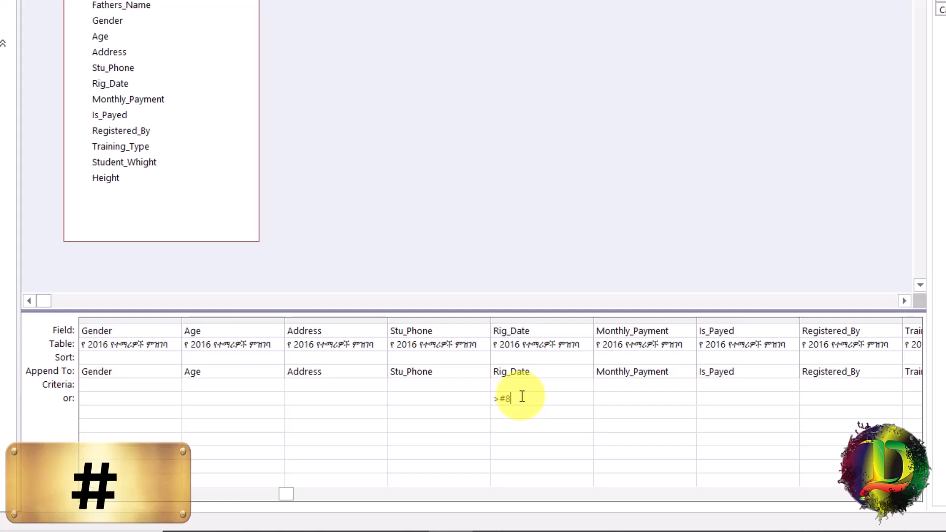
pyautogui.write('/30/2020#')
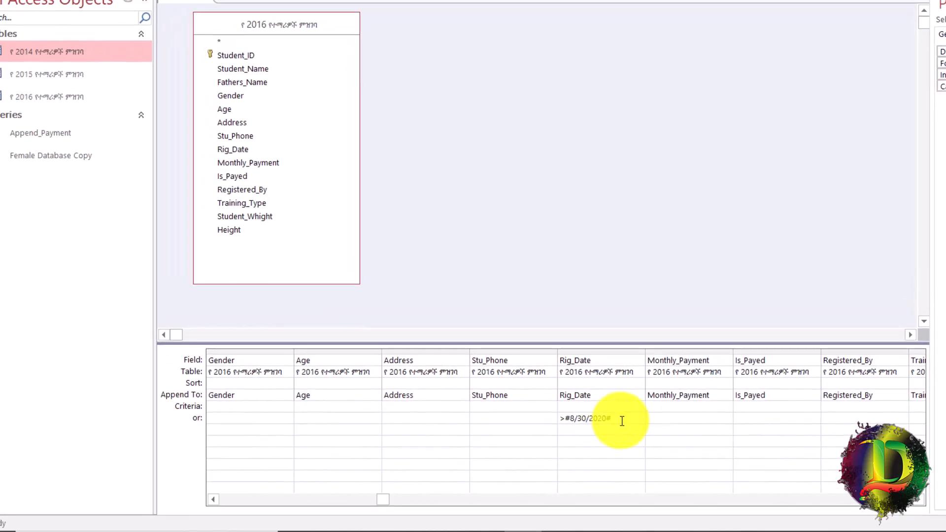
# Show the Rig_Date criterion in the Zoom box at font size 24 and check its date expression
pyautogui.rightClick(620, 420)
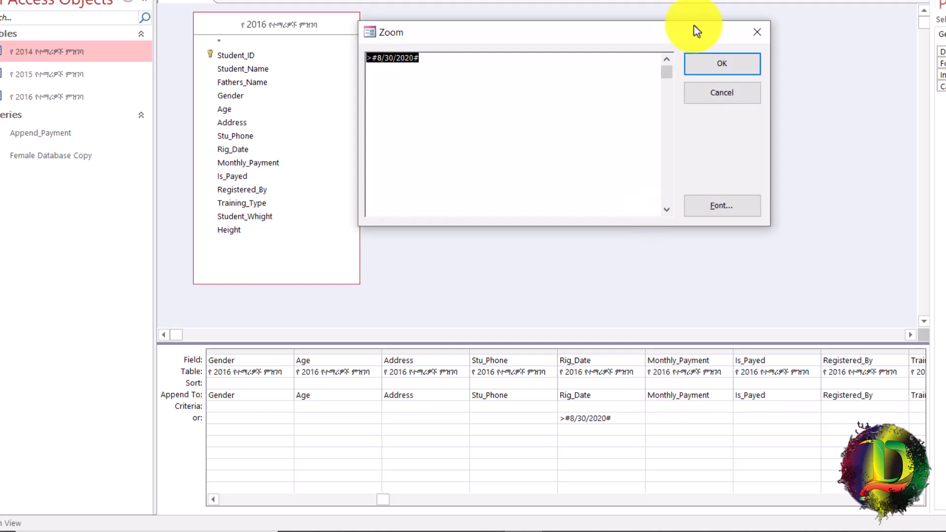
pyautogui.click(727, 209)
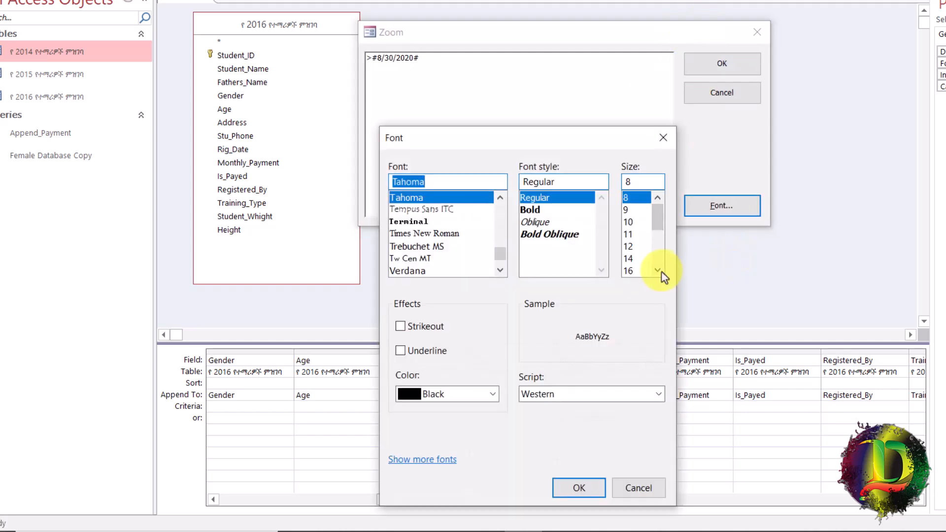
pyautogui.click(657, 271)
pyautogui.click(633, 250)
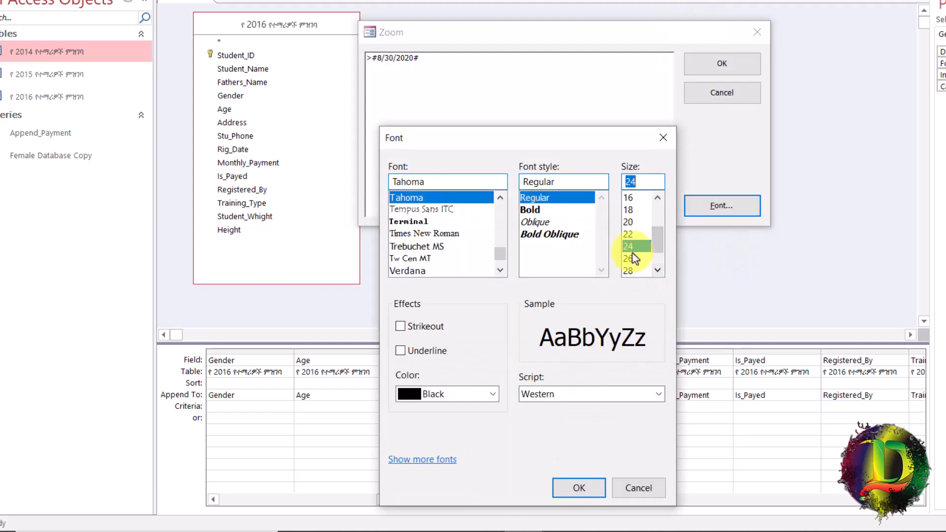
pyautogui.click(576, 487)
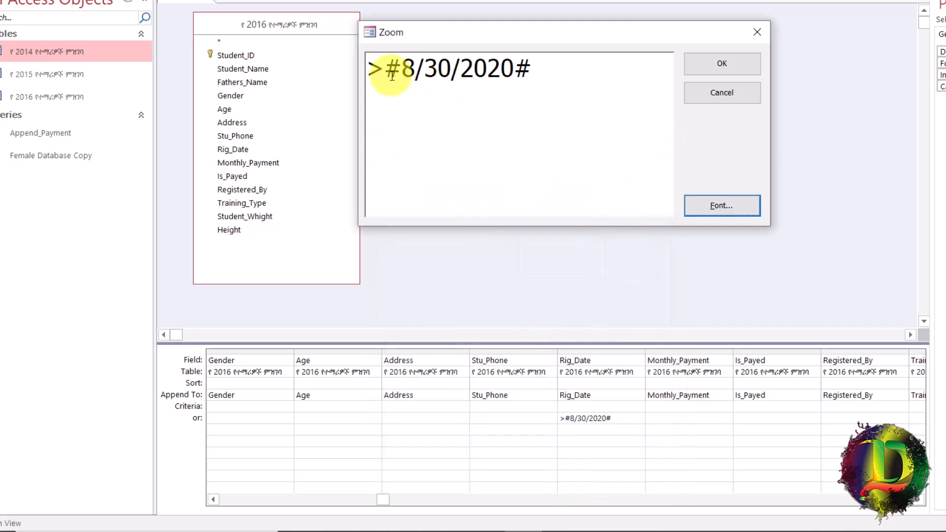
pyautogui.moveTo(384, 69); pyautogui.dragTo(534, 80)
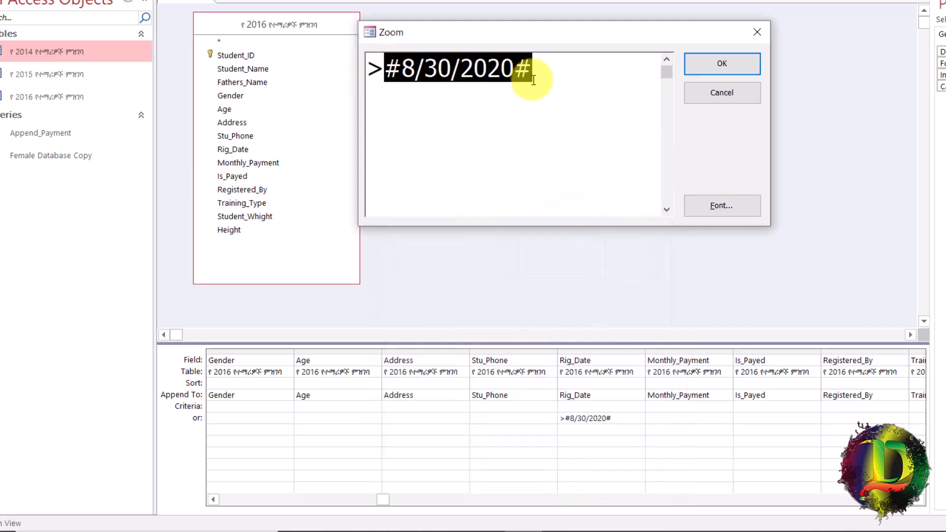
pyautogui.doubleClick(429, 75)
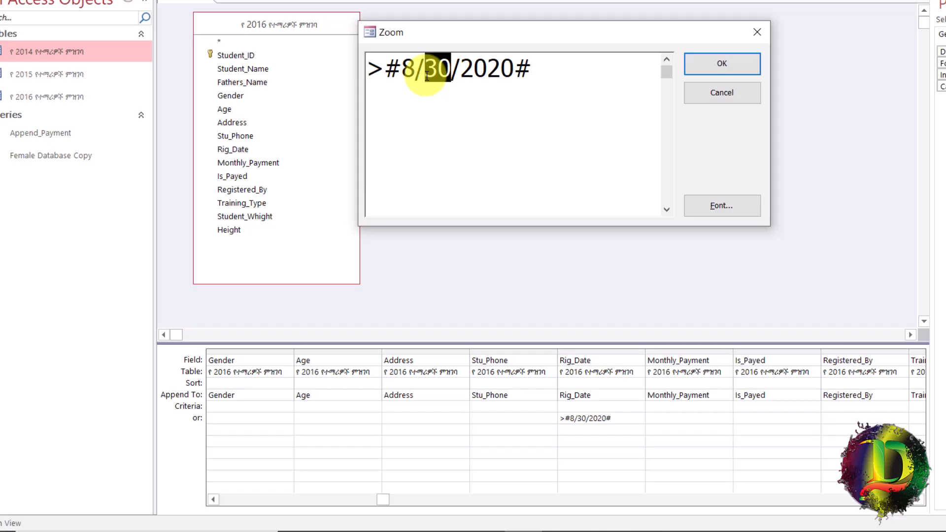
pyautogui.click(722, 71)
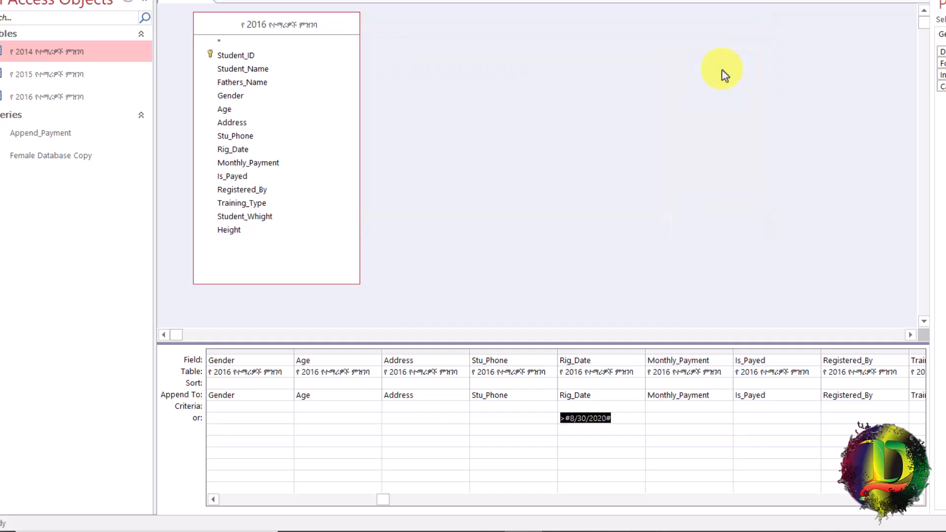
# Run the append query with the >#8/30/2020# condition and open the 2014 registration table to check the appended rows
pyautogui.click(47, 68)
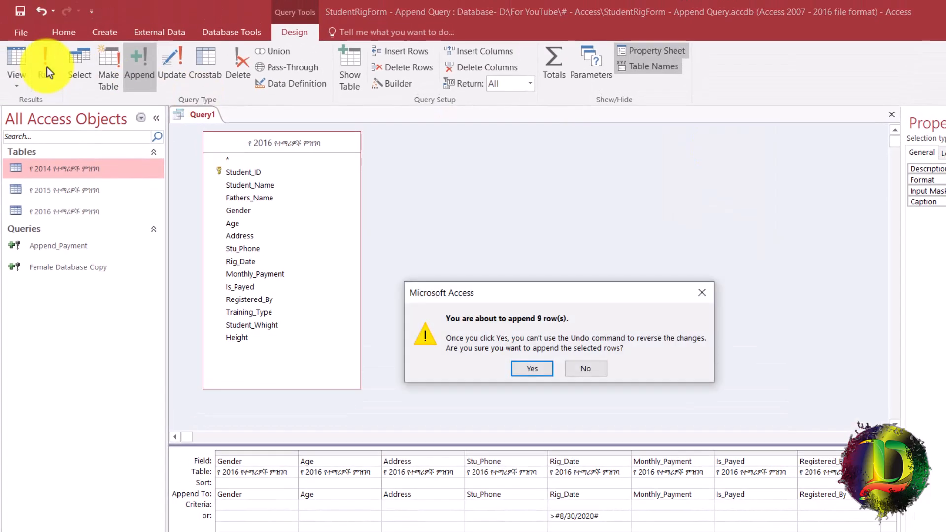
pyautogui.click(538, 368)
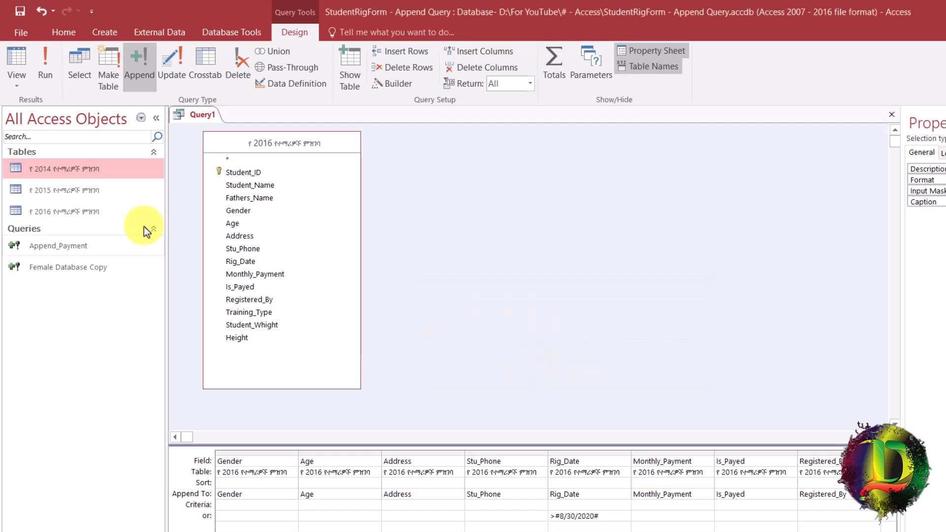
pyautogui.doubleClick(64, 170)
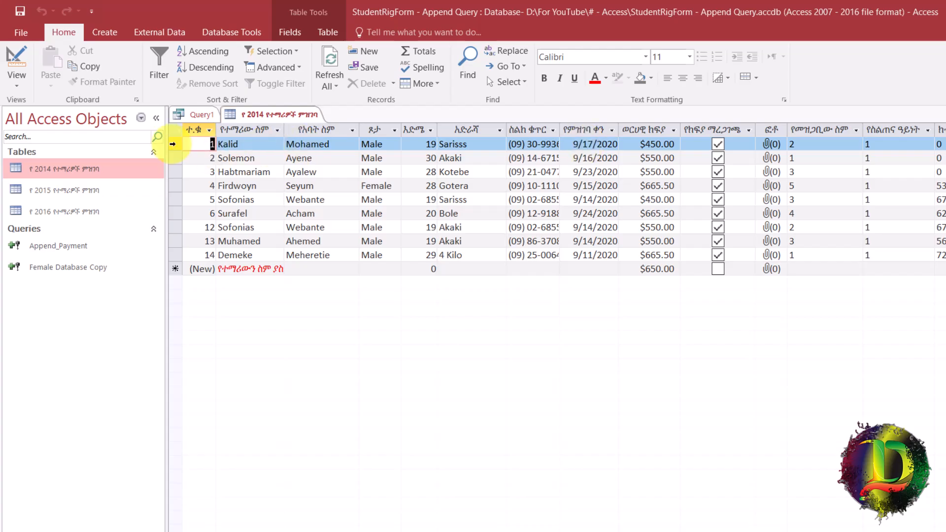
# Delete all records from the 2014 registration table and close the table
pyautogui.moveTo(176, 144); pyautogui.dragTo(173, 256)
pyautogui.press('Delete')
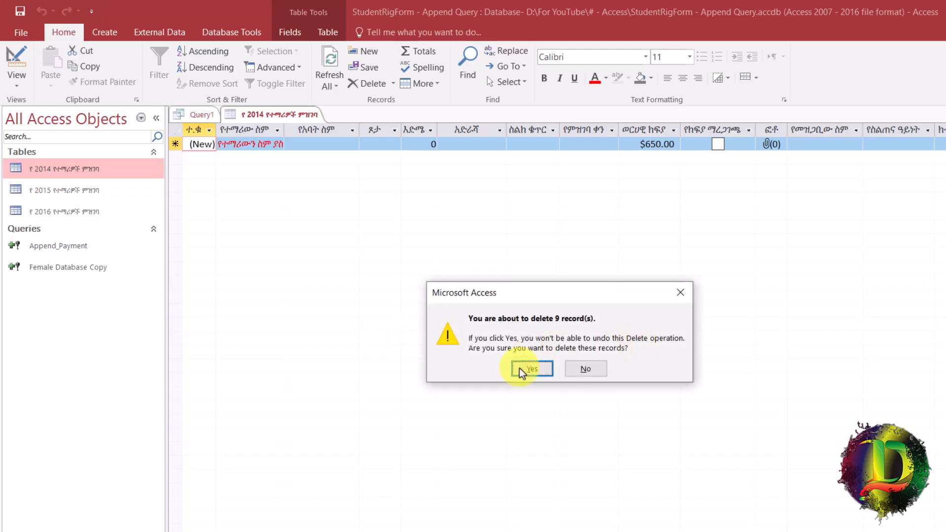
pyautogui.click(521, 371)
pyautogui.rightClick(246, 114)
pyautogui.click(280, 140)
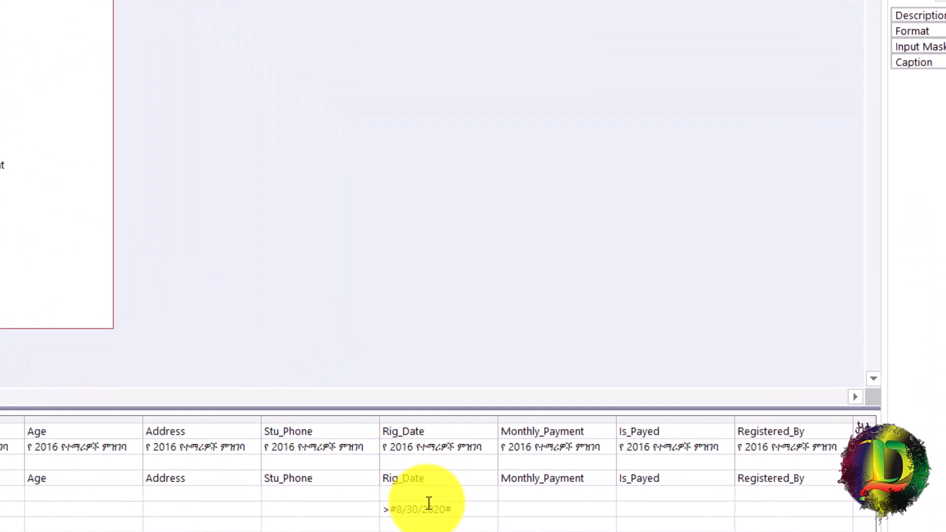
# Change the Rig_Date condition of the append query to <#8/30/2020#
pyautogui.rightClick(588, 514)
pyautogui.click(485, 471)
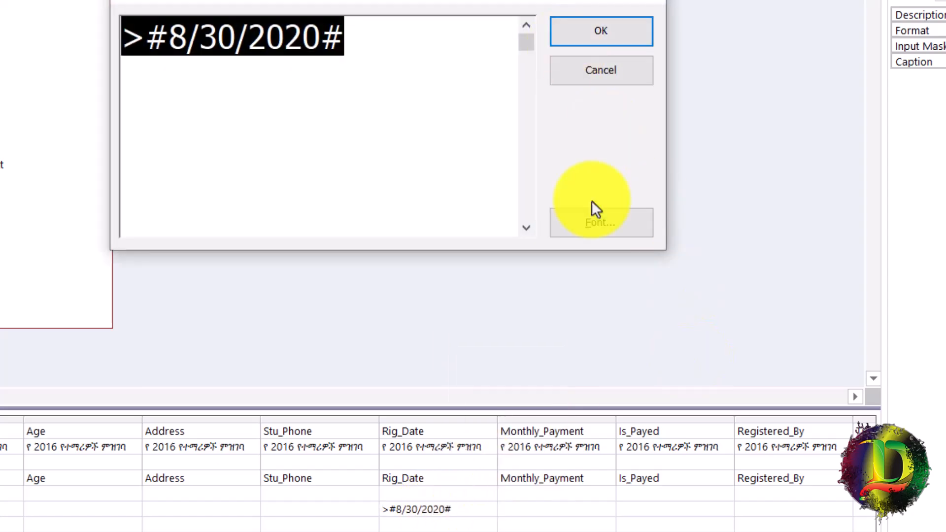
pyautogui.moveTo(146, 38); pyautogui.dragTo(90, 44)
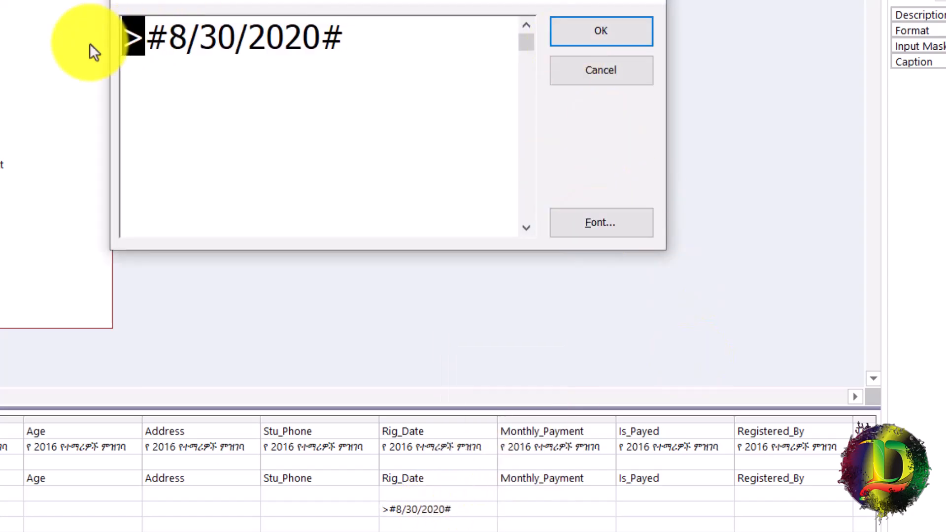
pyautogui.write('<')
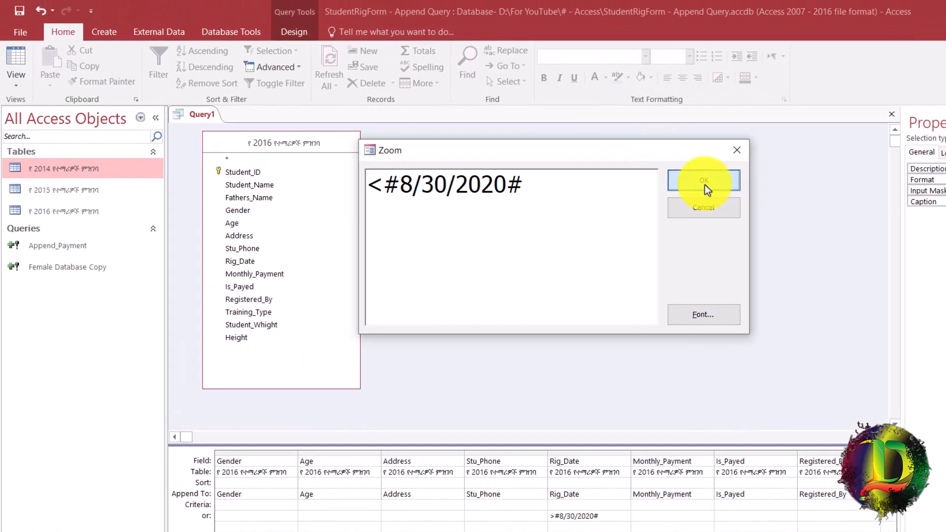
pyautogui.click(705, 183)
pyautogui.rightClick(200, 117)
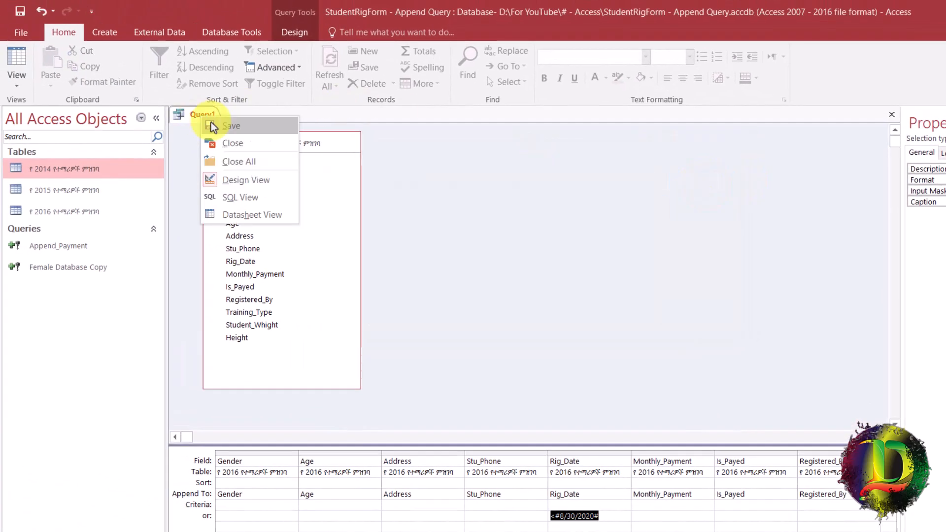
pyautogui.click(212, 125)
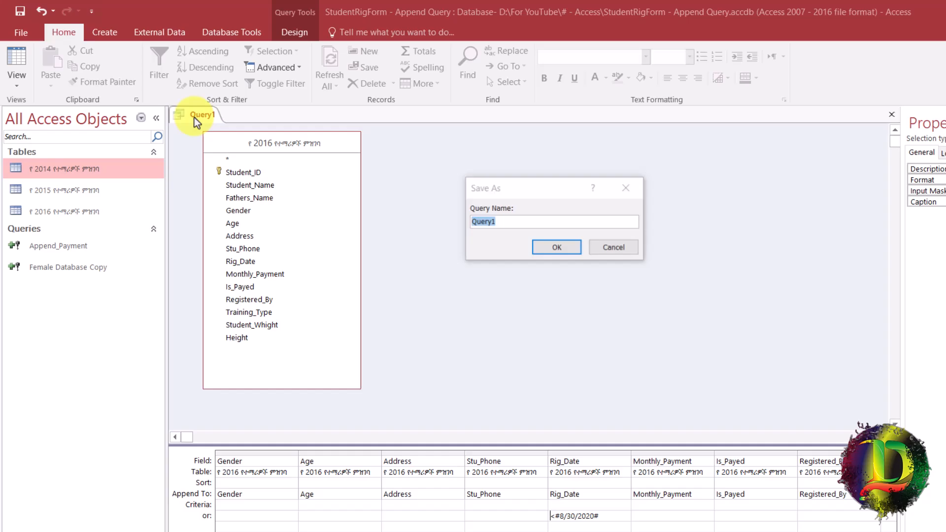
pyautogui.click(625, 189)
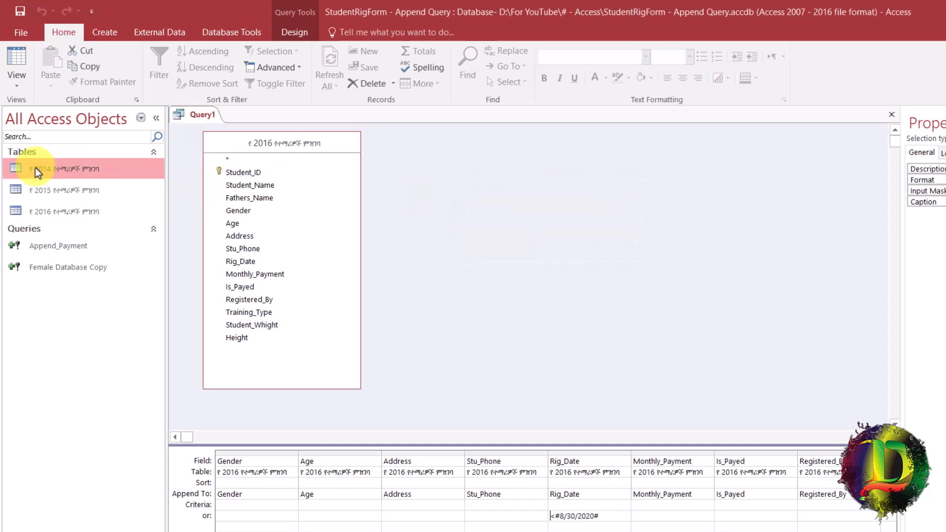
# Run the append query with the <#8/30/2020# condition and check the registration dates in the 2014 table
pyautogui.click(105, 32)
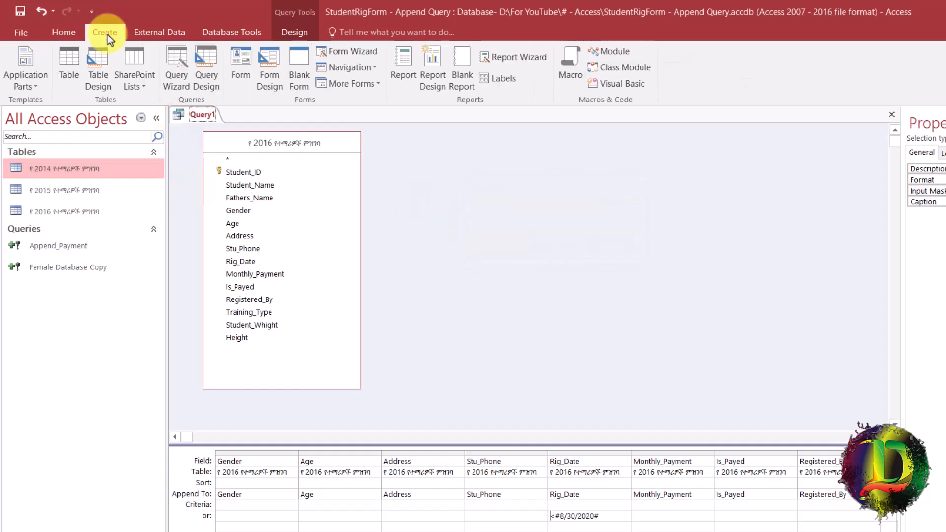
pyautogui.click(289, 31)
pyautogui.click(47, 57)
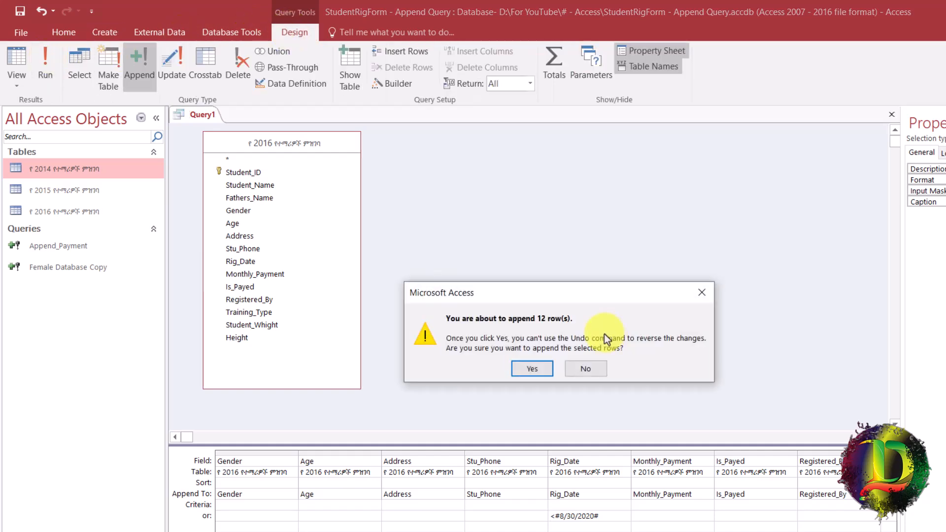
pyautogui.click(537, 373)
pyautogui.doubleClick(46, 170)
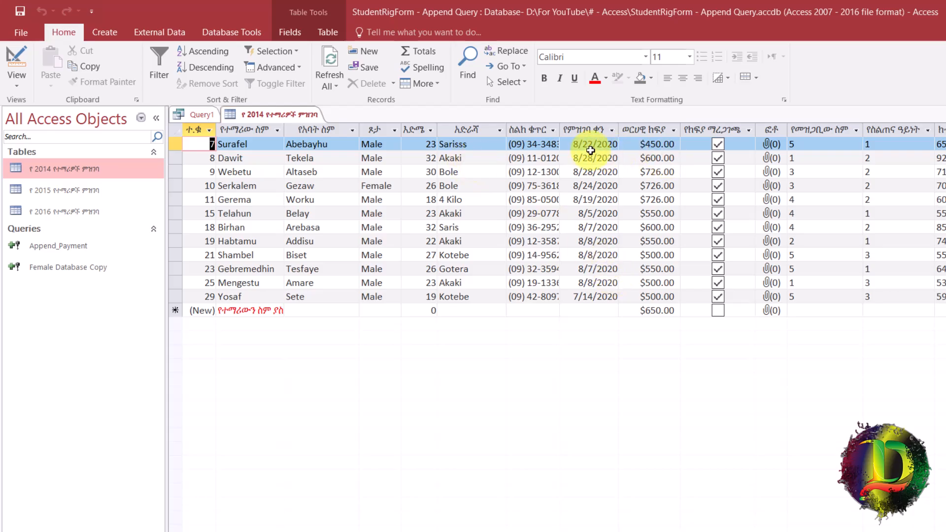
pyautogui.click(578, 298)
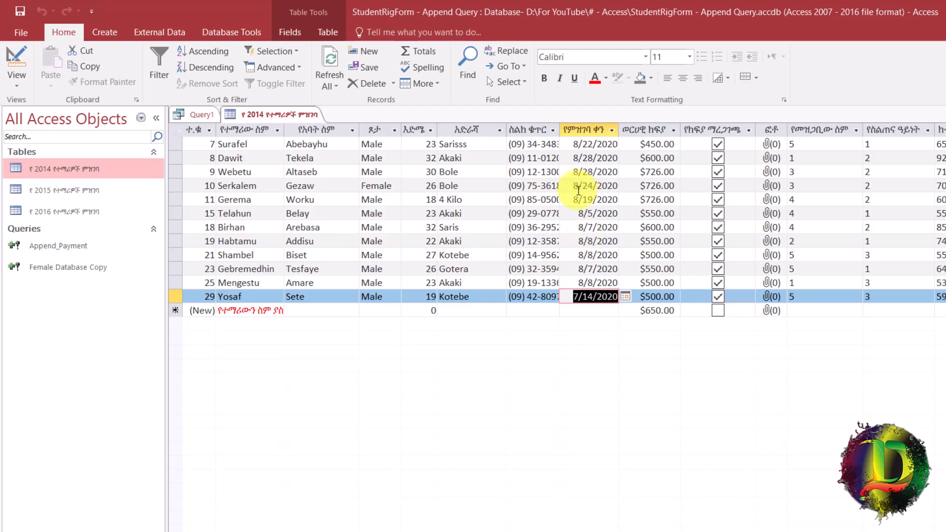
# Save the append query under the name CopyByDate
pyautogui.rightClick(209, 116)
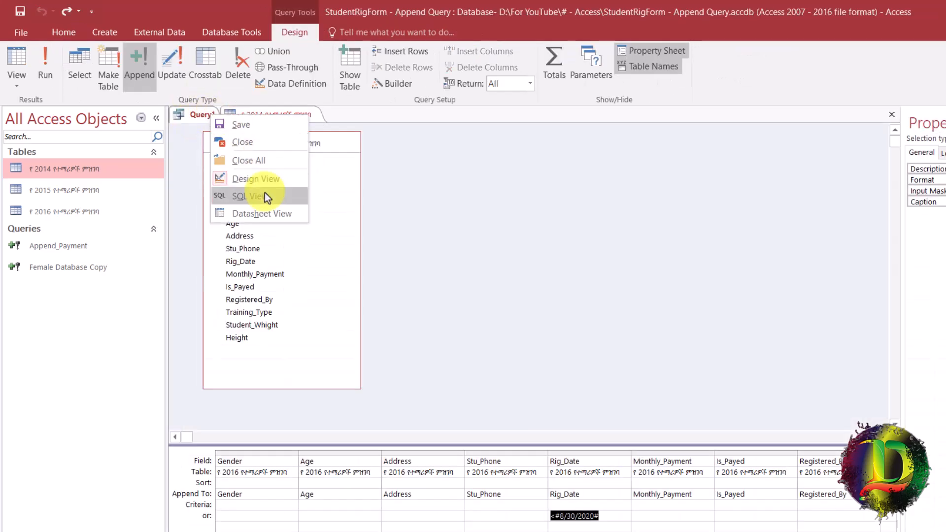
pyautogui.click(234, 125)
pyautogui.write('Cri')
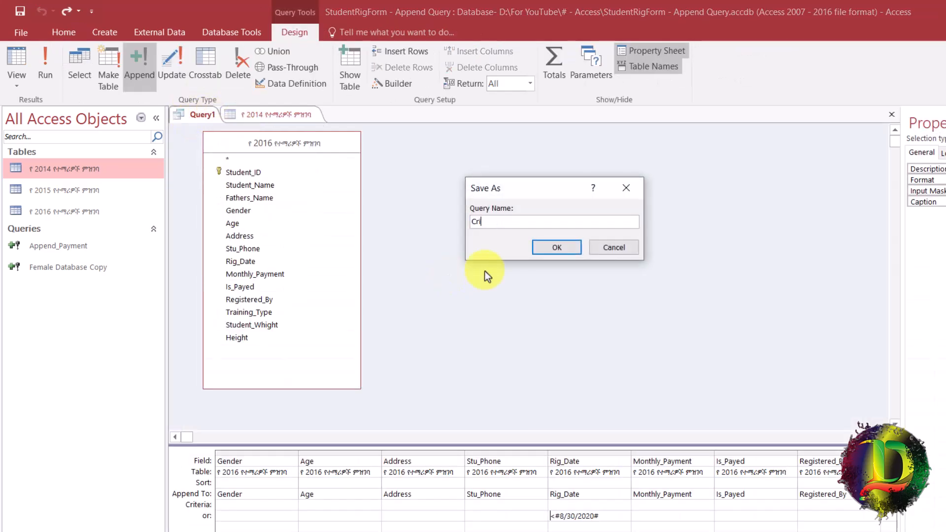
pyautogui.press('BackSpace')
pyautogui.write('opy')
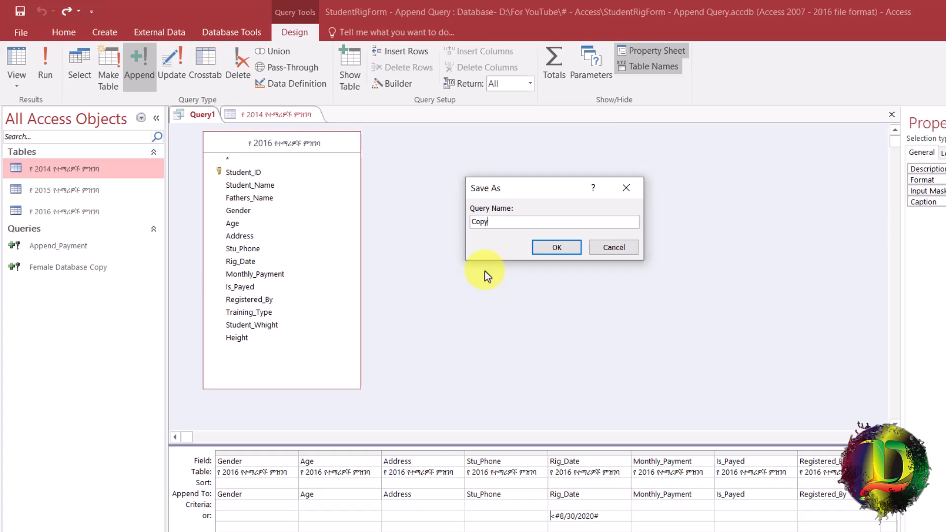
pyautogui.write('ByDate')
pyautogui.click(559, 247)
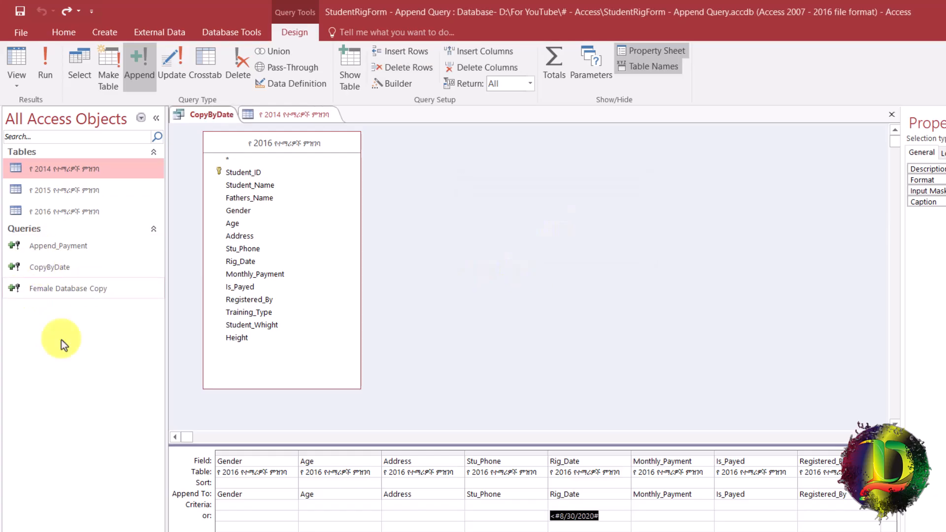